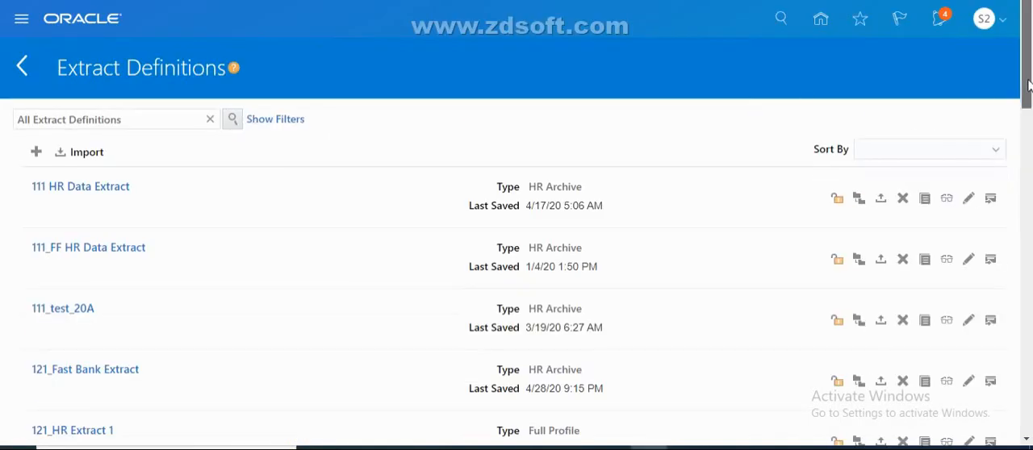
# Search the extract definitions for Person_Changes and open that extract for editing
pyautogui.scroll(-2, 1029, 81)
pyautogui.scroll(2, 1028, 81)
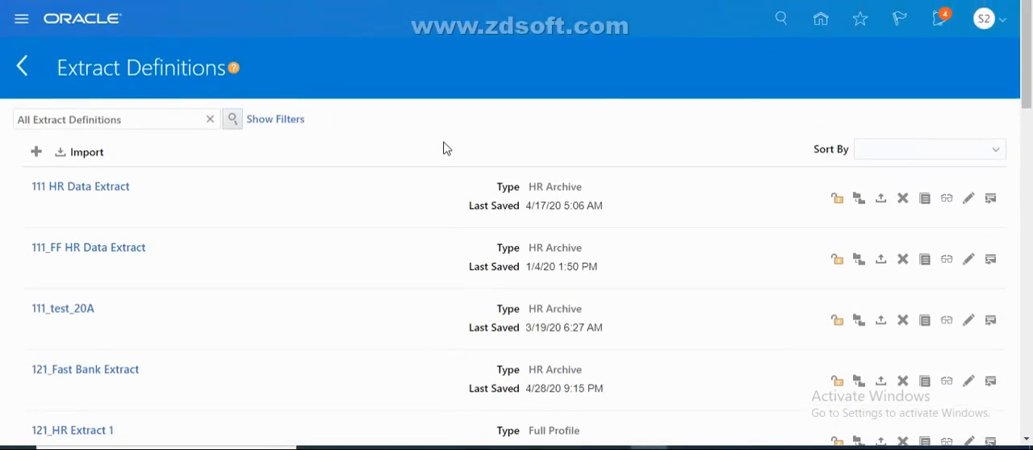
pyautogui.click(129, 124)
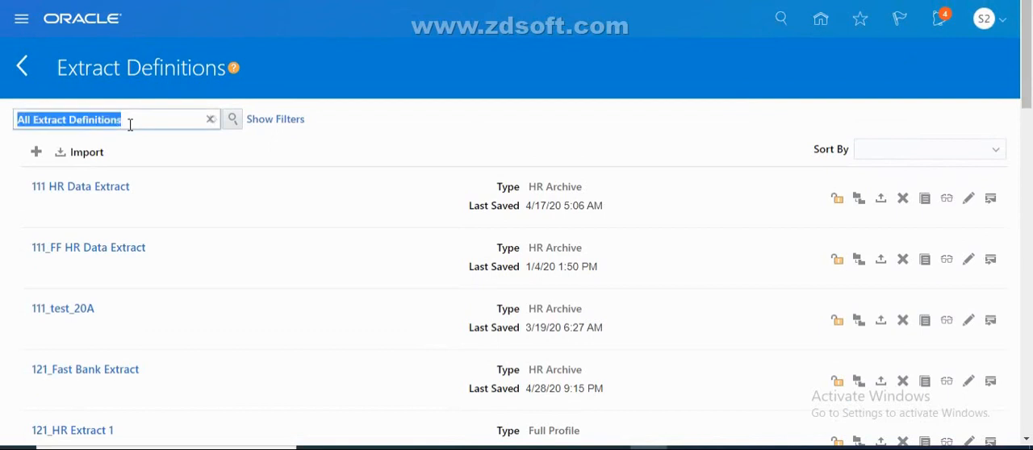
pyautogui.press('BackSpace')
pyautogui.write('Person')
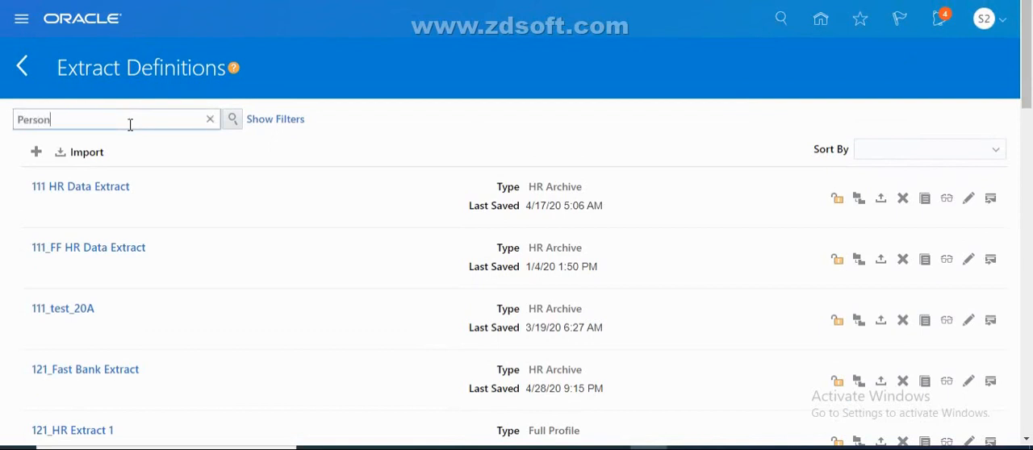
pyautogui.write('_Changes')
pyautogui.press('Return')
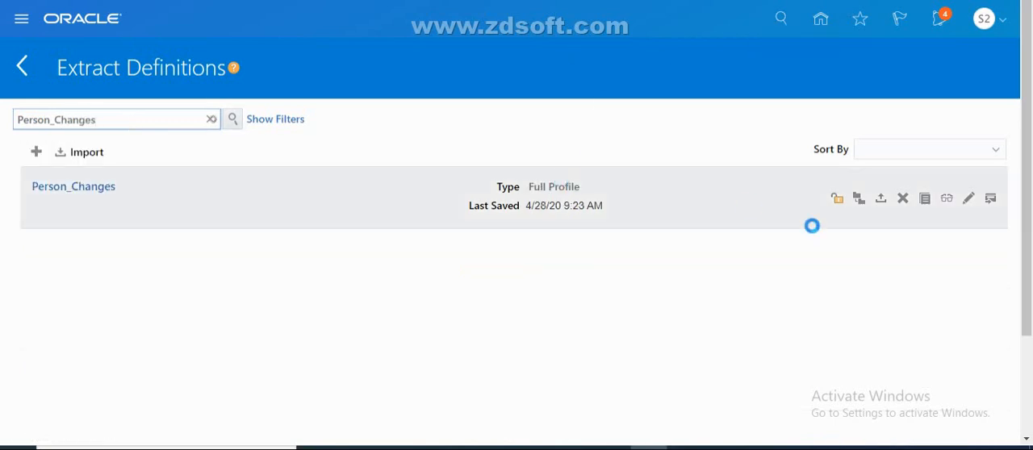
pyautogui.click(840, 304)
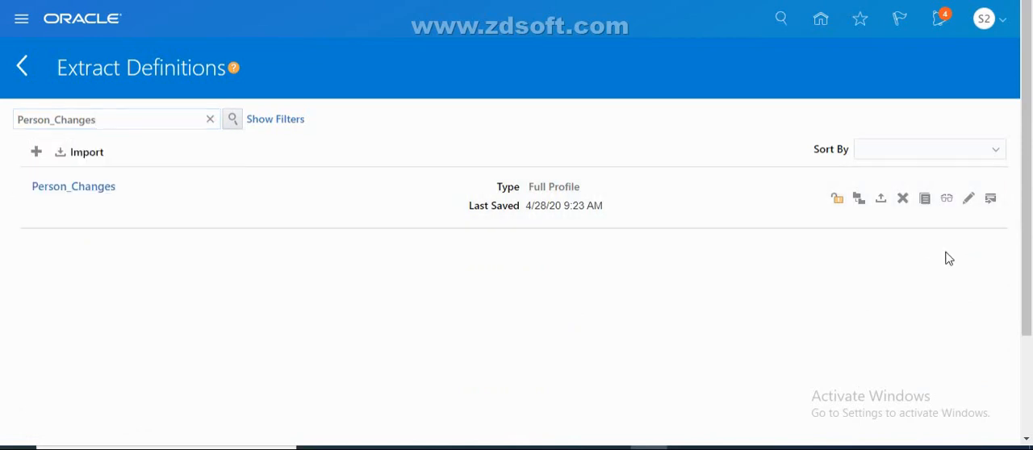
pyautogui.click(969, 199)
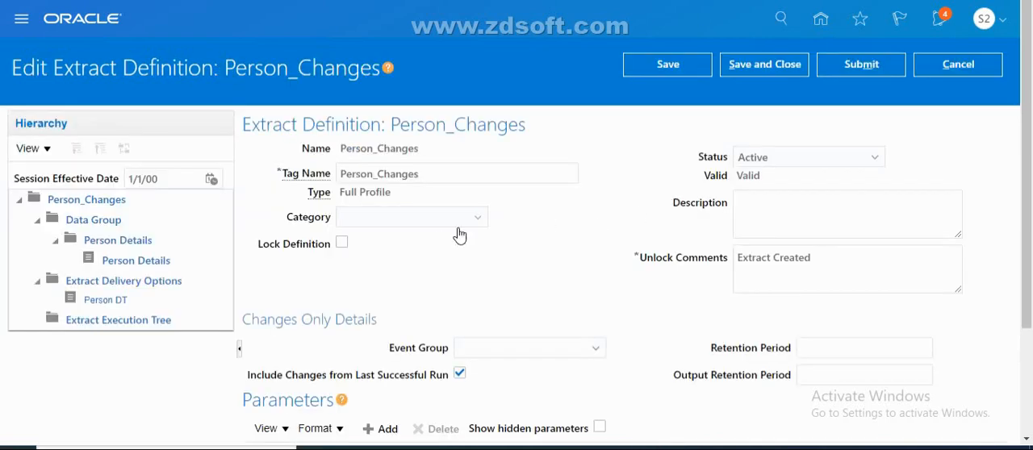
# Examine the Person Details data group, its filter criteria and the extract attributes of its Person Details record
pyautogui.click(106, 226)
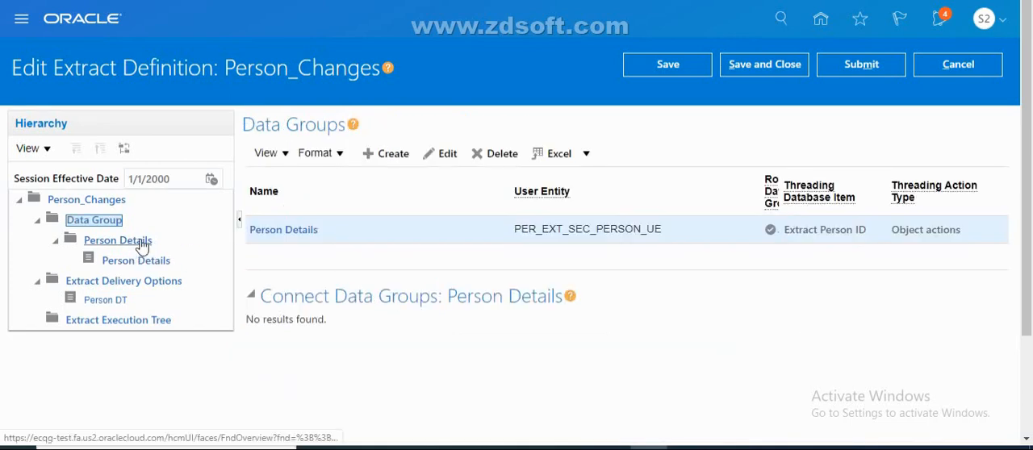
pyautogui.click(302, 234)
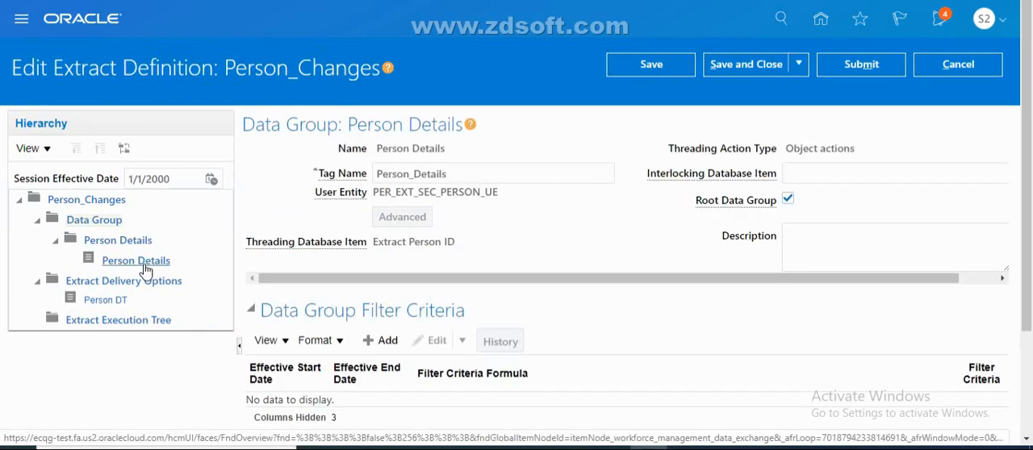
pyautogui.scroll(-3, 823, 279)
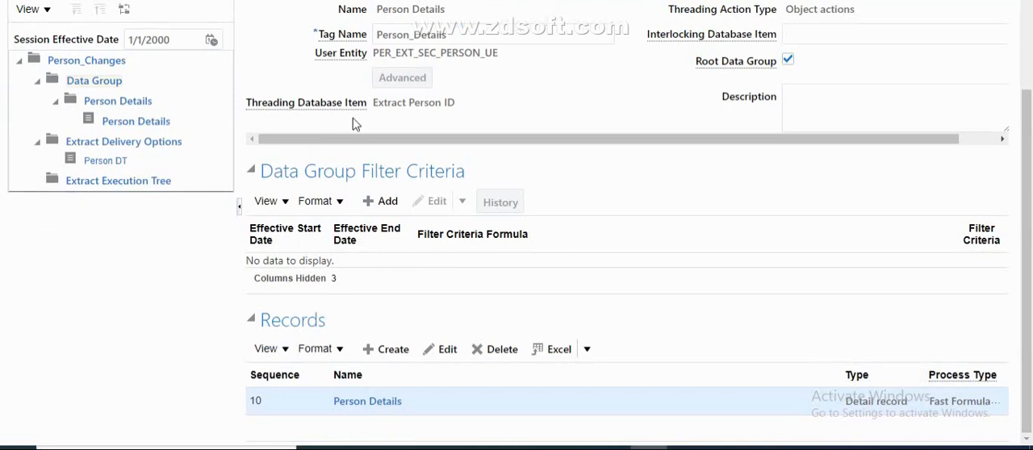
pyautogui.moveTo(1031, 197); pyautogui.dragTo(1031, 91)
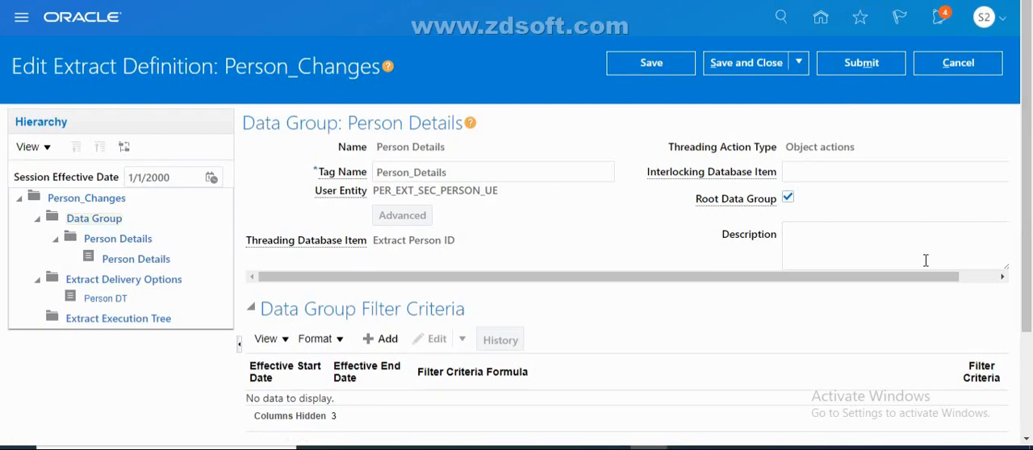
pyautogui.scroll(-3, 1031, 194)
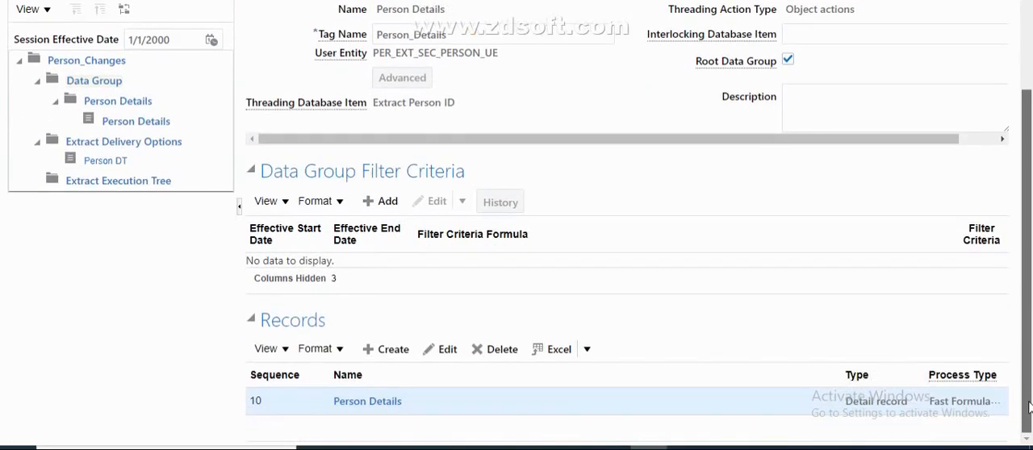
pyautogui.click(387, 404)
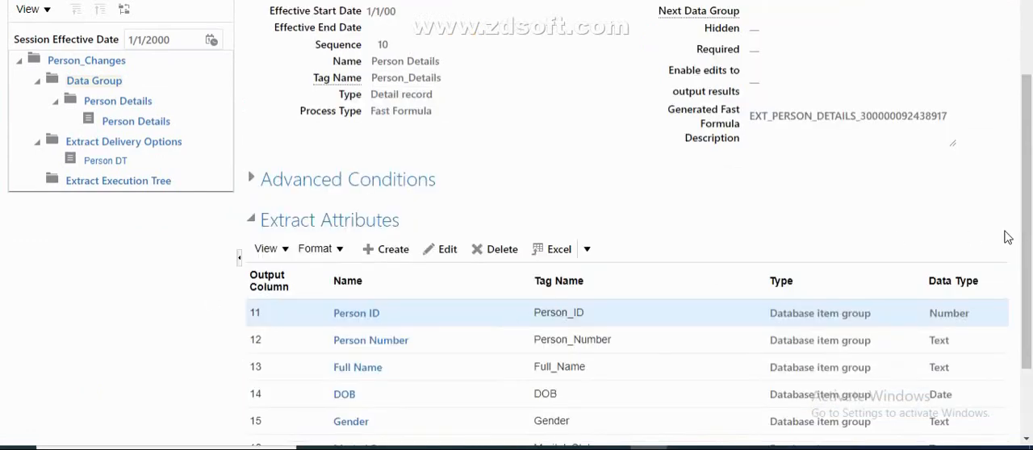
pyautogui.scroll(-3, 1009, 238)
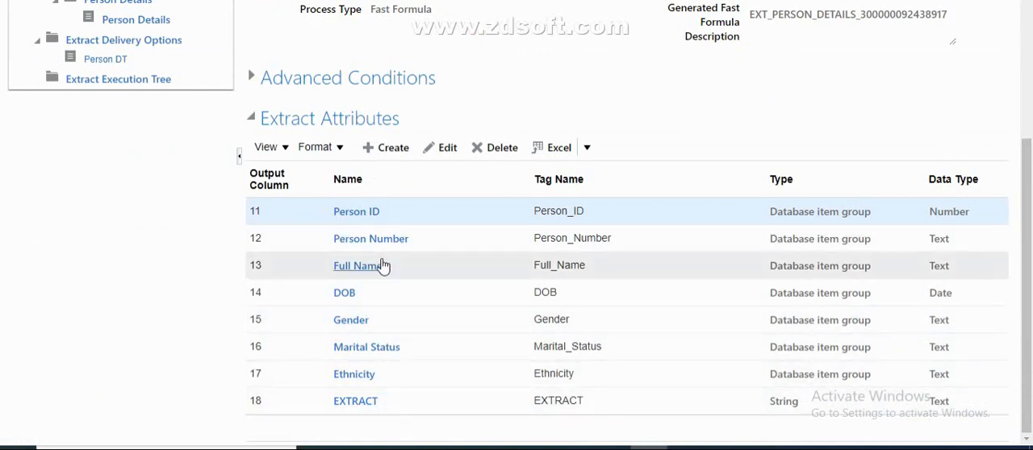
# Inspect the Person ID attribute's settings, including Key Attribute, and return to the record without saving
pyautogui.click(361, 213)
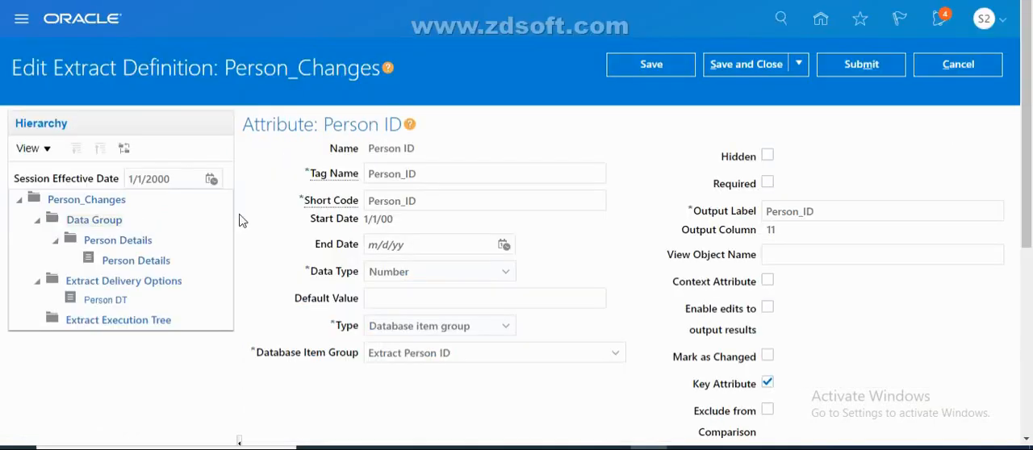
pyautogui.moveTo(1028, 214); pyautogui.dragTo(1030, 317)
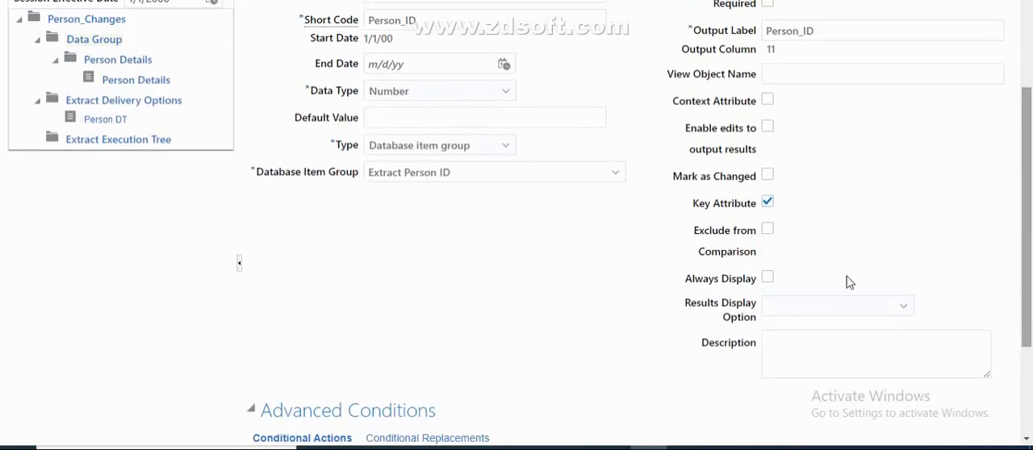
pyautogui.moveTo(1030, 272); pyautogui.dragTo(1029, 222)
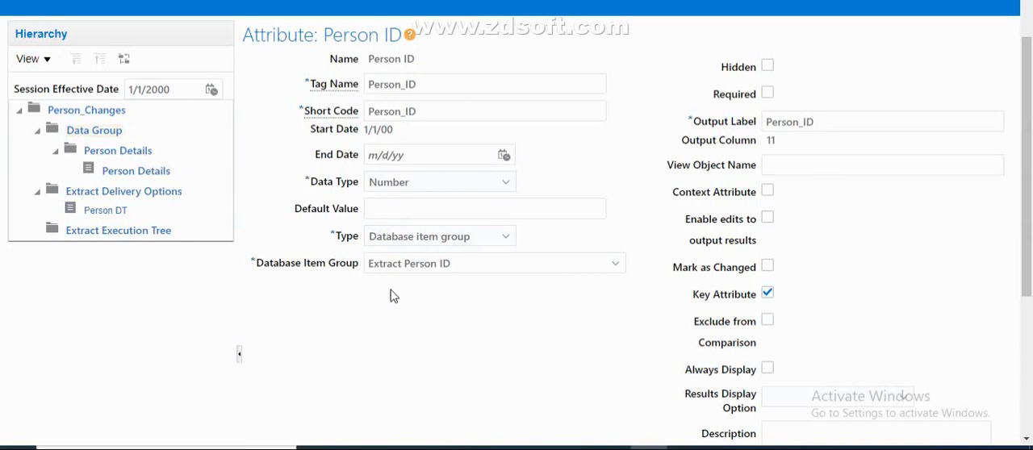
pyautogui.moveTo(1029, 185); pyautogui.dragTo(1031, 121)
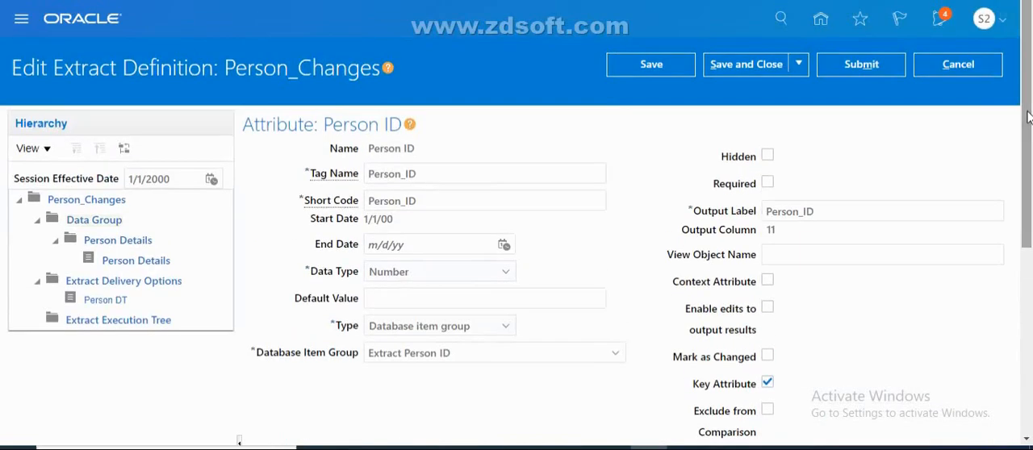
pyautogui.click(939, 67)
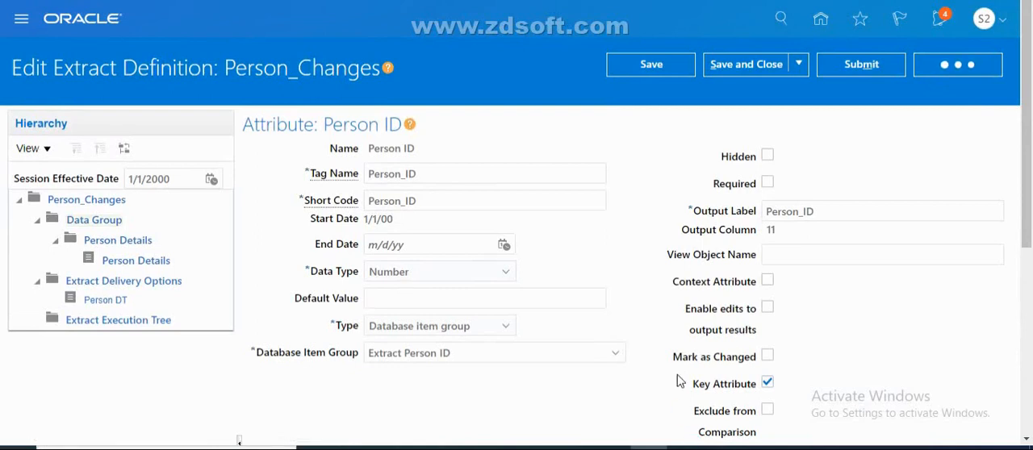
pyautogui.click(687, 242)
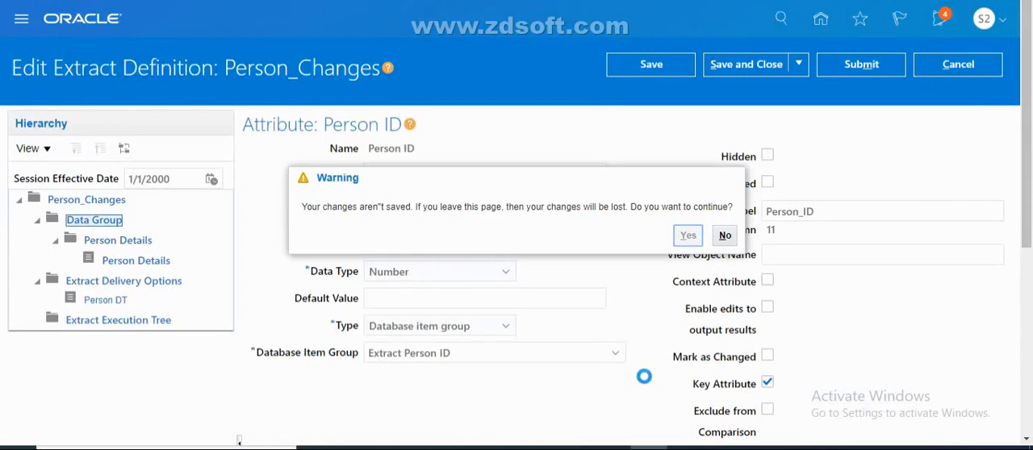
# Inspect the EXTRACT attribute's string value and its comparison and display options
pyautogui.moveTo(1027, 254); pyautogui.dragTo(1032, 391)
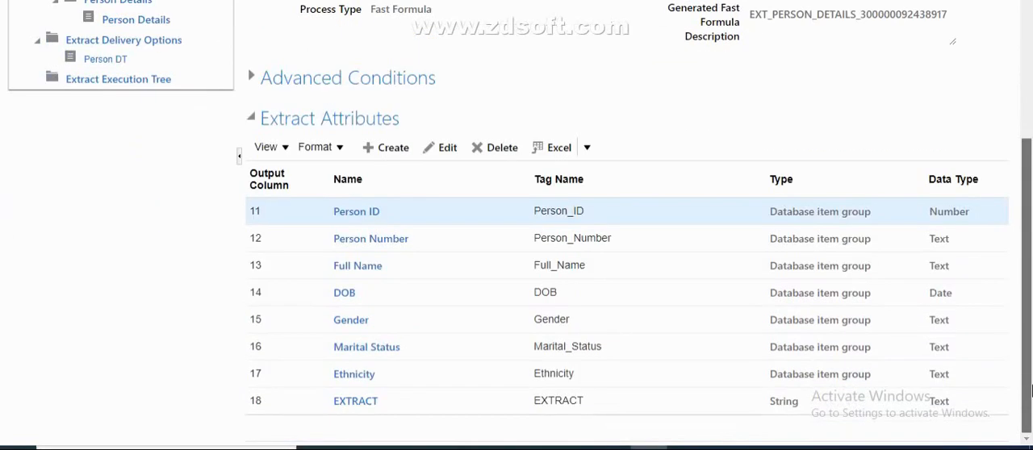
pyautogui.click(349, 411)
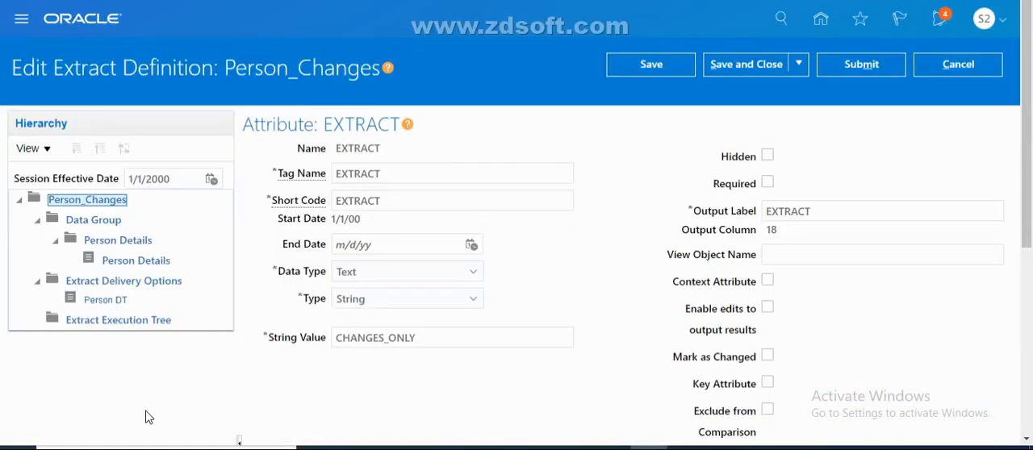
pyautogui.scroll(-2, 1031, 200)
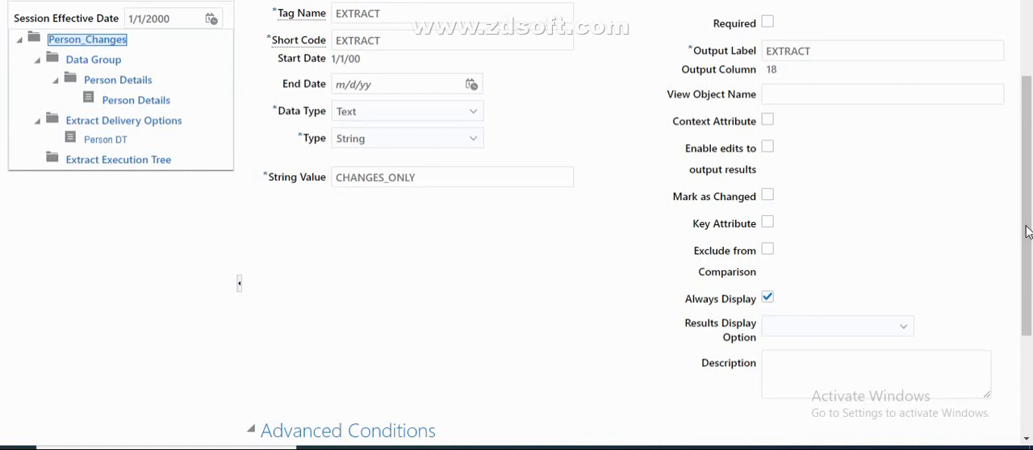
pyautogui.scroll(1, 1027, 233)
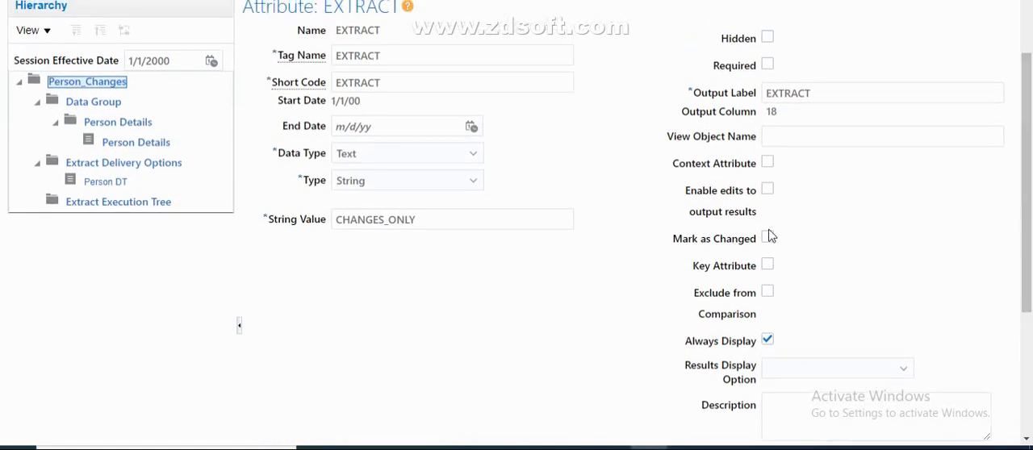
pyautogui.moveTo(1026, 260); pyautogui.dragTo(1031, 210)
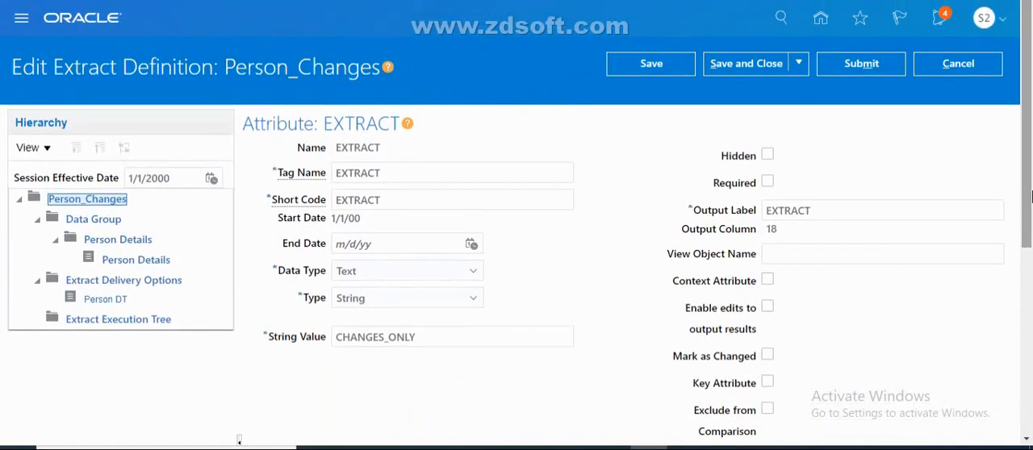
# Check the validation and formula status in the Extract Execution Tree and leave it, discarding unsaved changes
pyautogui.click(157, 321)
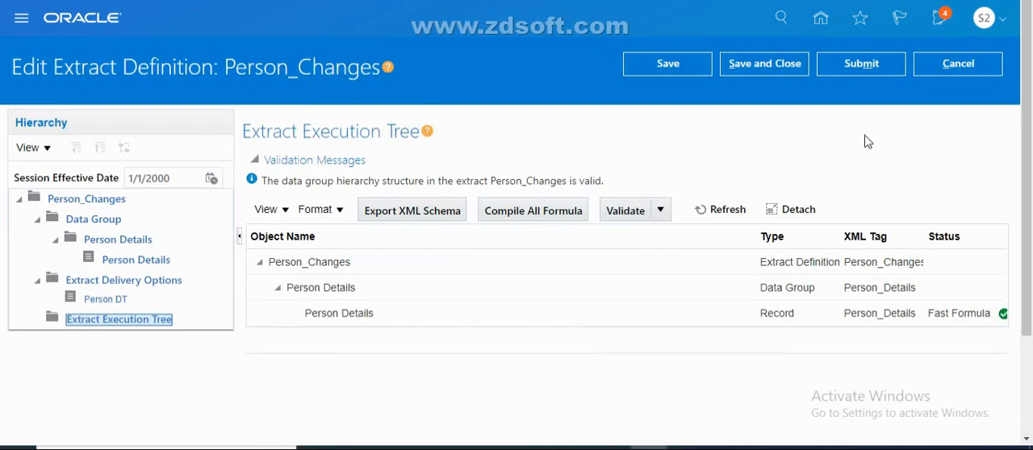
pyautogui.click(973, 65)
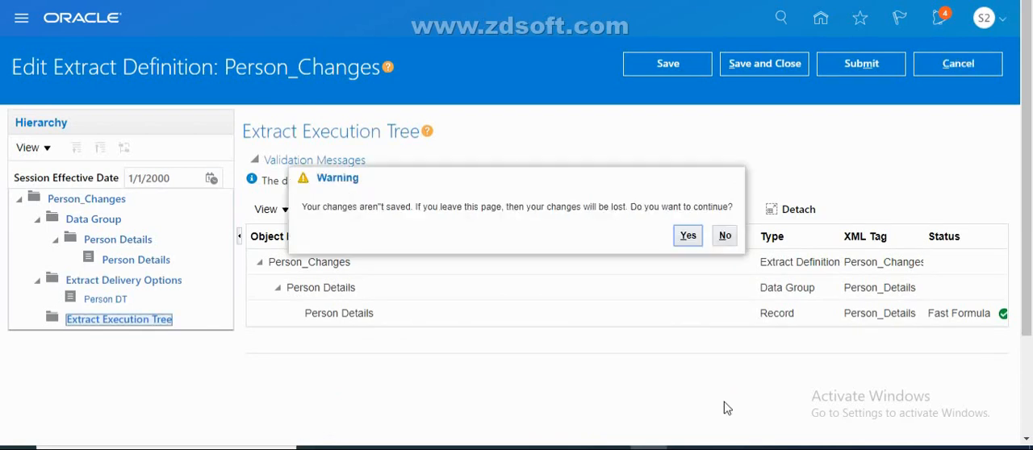
pyautogui.click(691, 242)
pyautogui.click(688, 236)
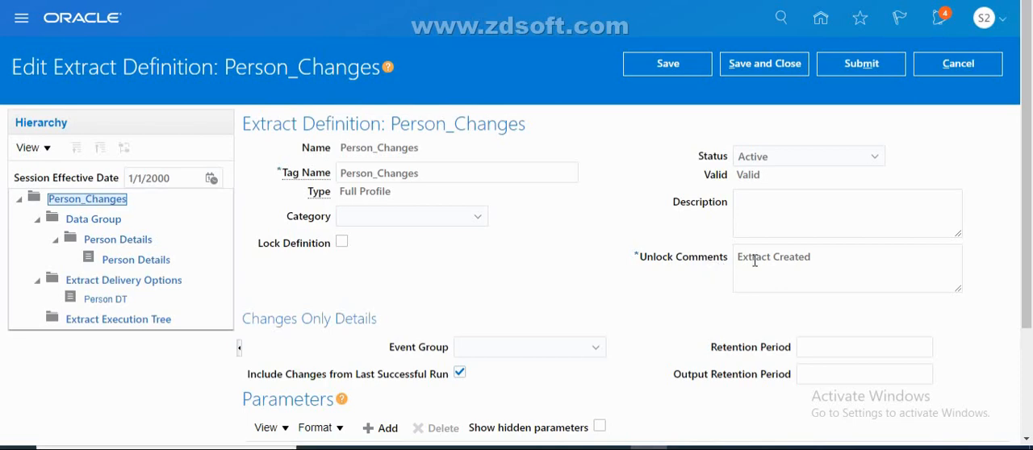
# Review the Person_Changes definition's Changes Only details and parameters, and save and close the extract definition
pyautogui.moveTo(1030, 253); pyautogui.dragTo(1029, 384)
pyautogui.scroll(3, 1031, 384)
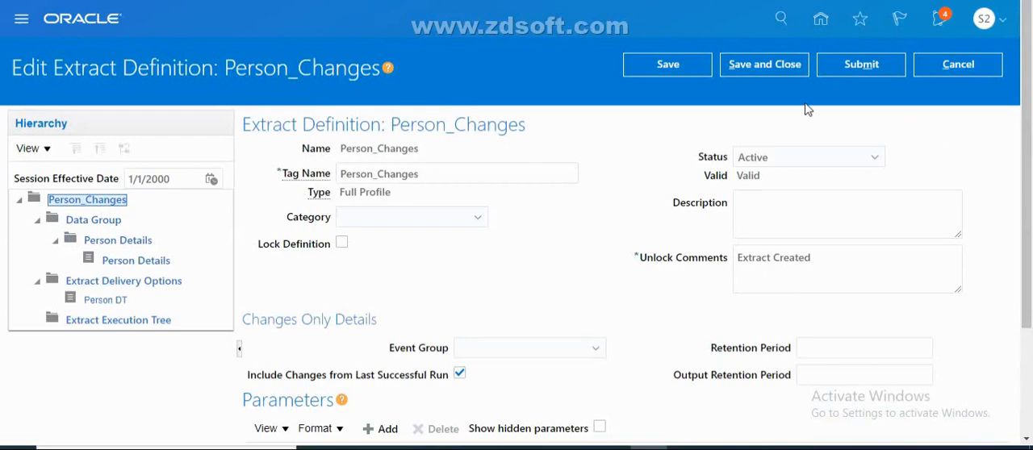
pyautogui.click(764, 65)
pyautogui.moveTo(1029, 204); pyautogui.dragTo(1030, 166)
pyautogui.click(764, 63)
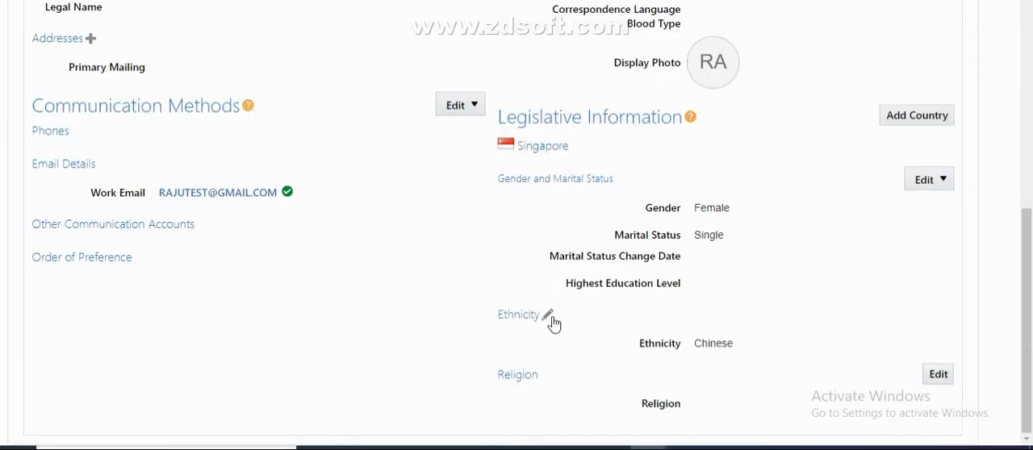
# Correct the person's marital status to Married in the Singapore legislative information and submit the change
pyautogui.click(948, 187)
pyautogui.click(941, 224)
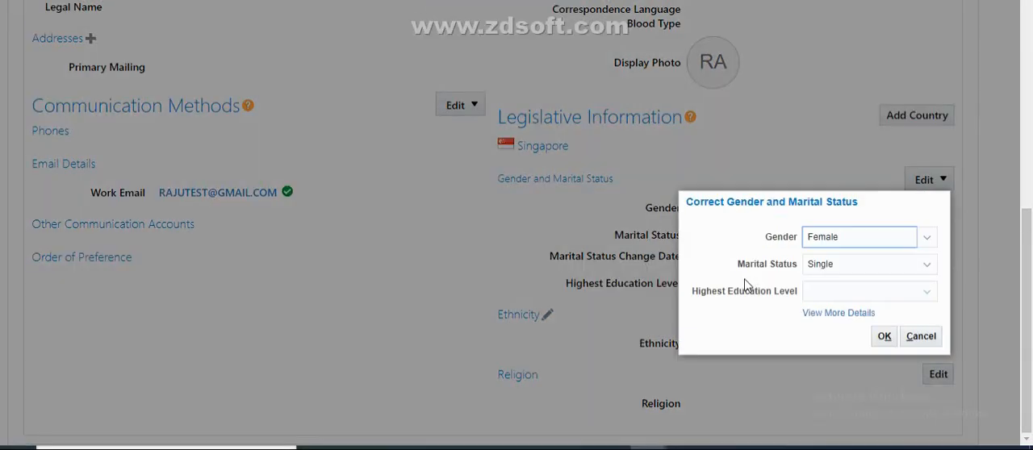
pyautogui.click(841, 267)
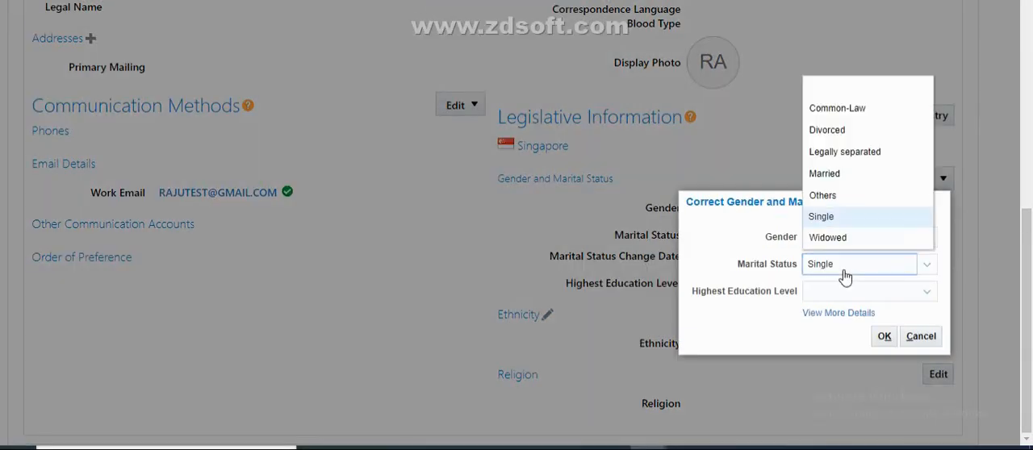
pyautogui.click(826, 175)
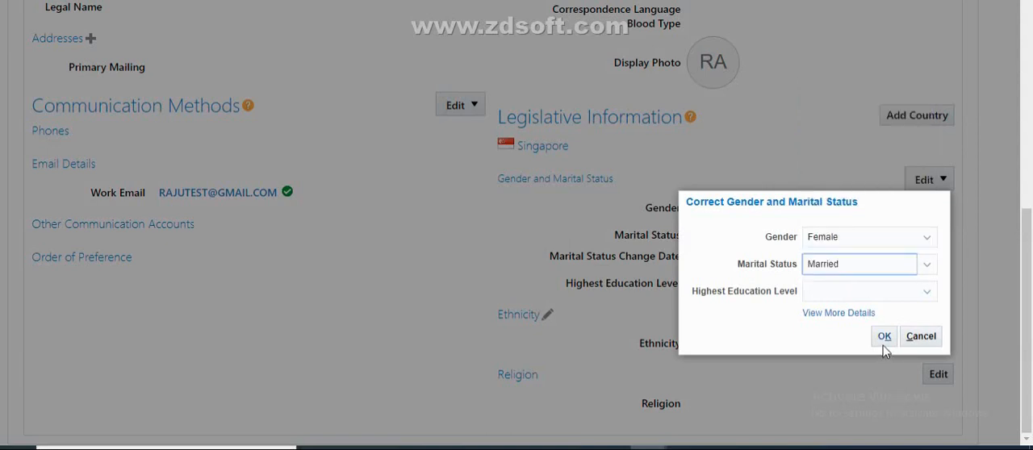
pyautogui.click(884, 343)
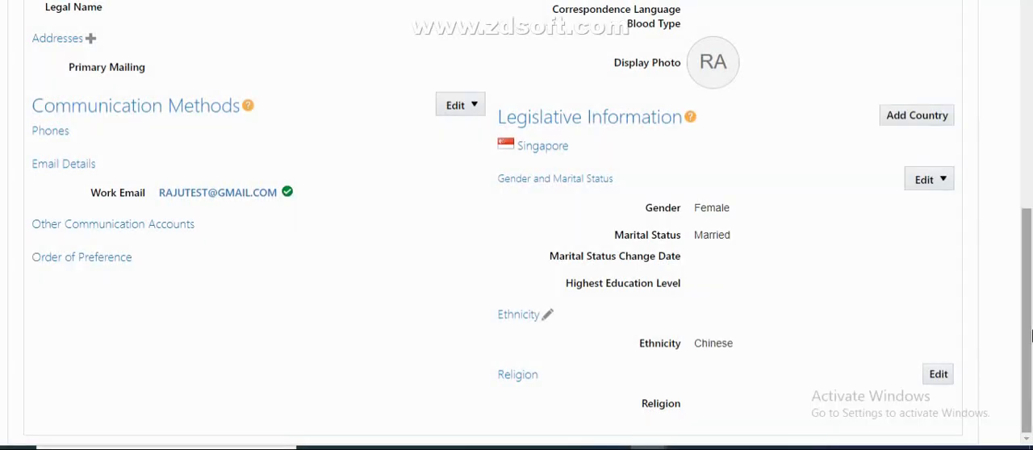
pyautogui.moveTo(1027, 330); pyautogui.dragTo(1030, 155)
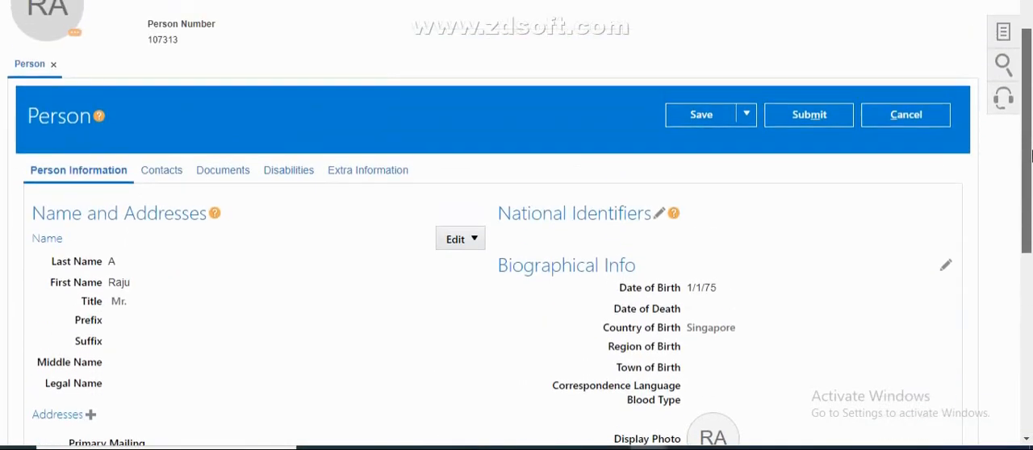
pyautogui.click(803, 121)
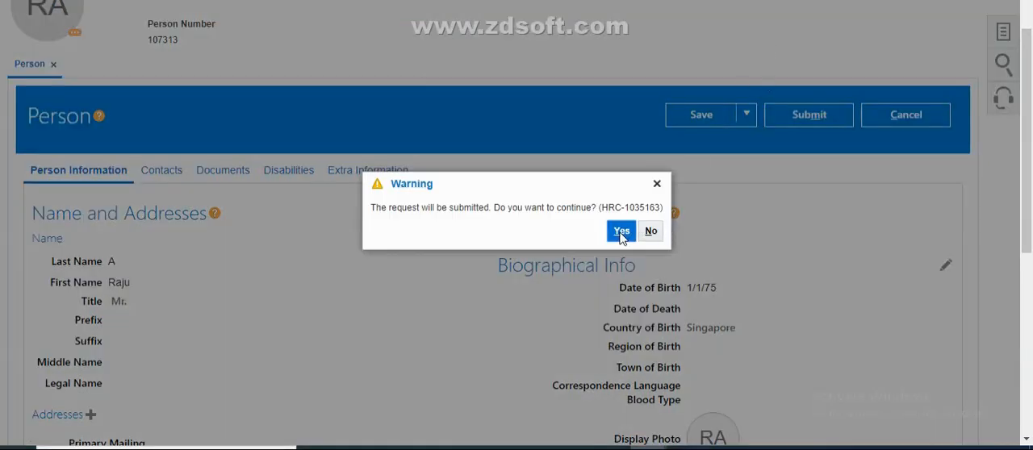
# Confirm the person change and begin submitting the Person_Changes flow pattern with the payroll flow named Marked_V1
pyautogui.click(620, 231)
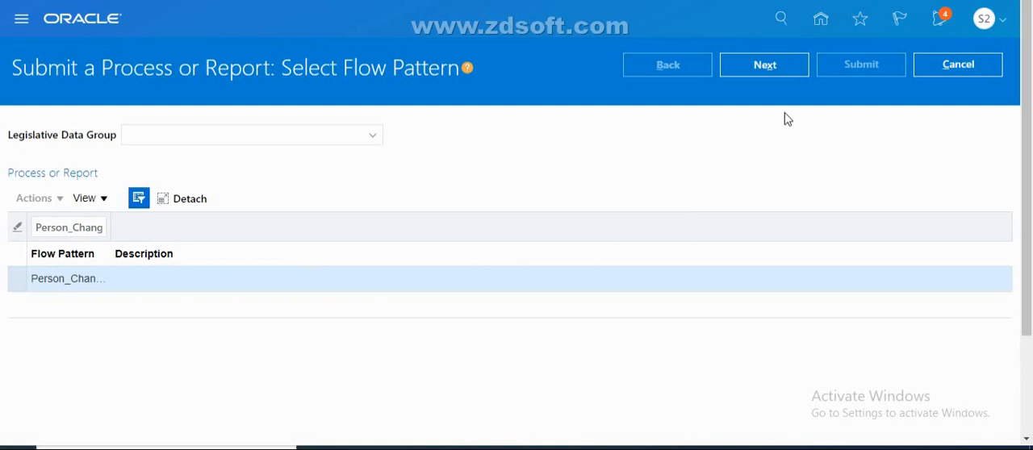
pyautogui.click(772, 68)
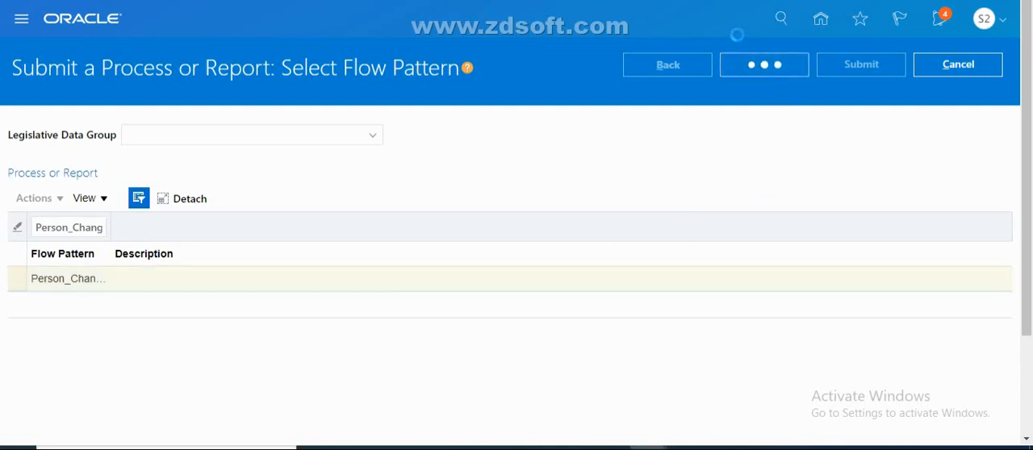
pyautogui.click(498, 249)
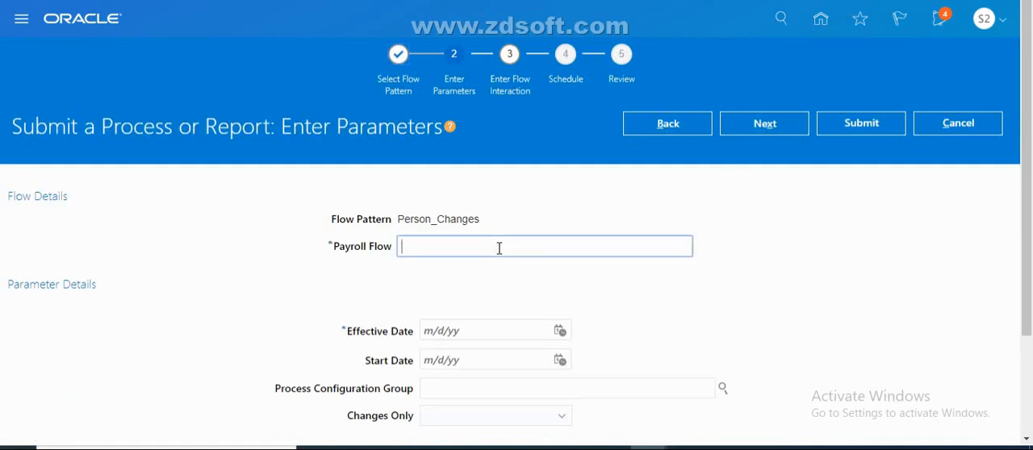
pyautogui.write('C')
pyautogui.write('M')
pyautogui.write('arked')
pyautogui.write('_V1')
# Set the flow's Effective Date to 4/29/20 and Changes Only to "Changed and marked attributes"
pyautogui.click(561, 333)
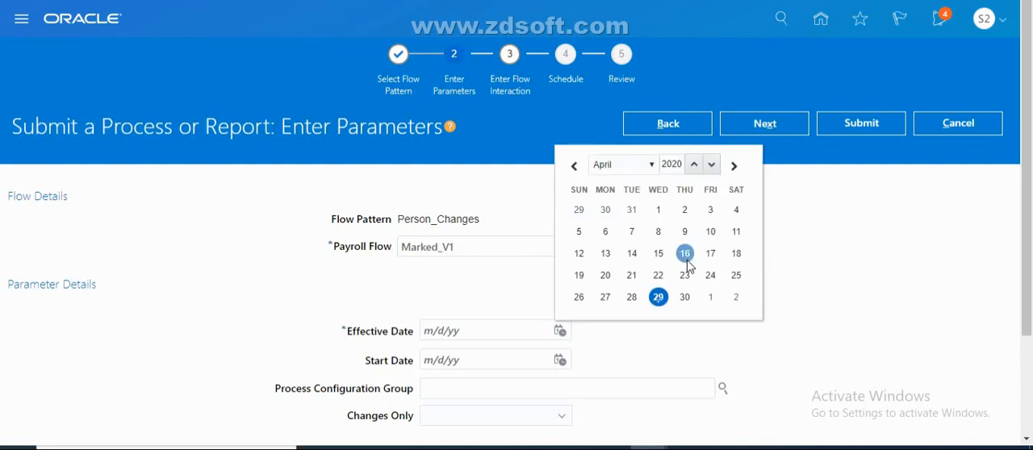
pyautogui.click(659, 297)
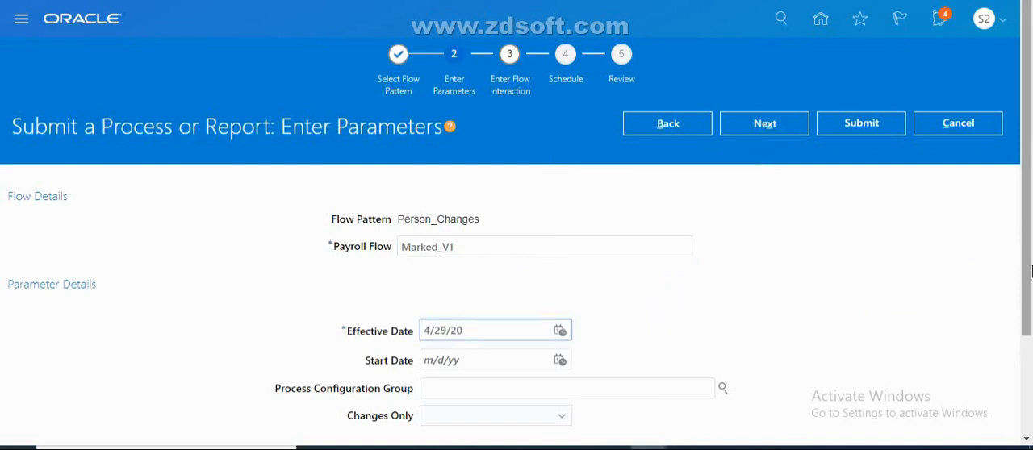
pyautogui.scroll(-1, 1029, 330)
pyautogui.scroll(-1, 1030, 331)
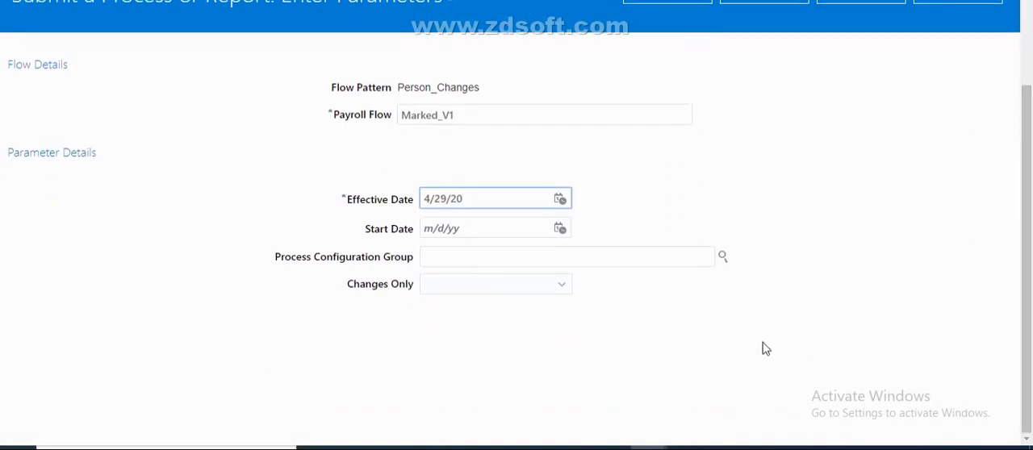
pyautogui.click(548, 295)
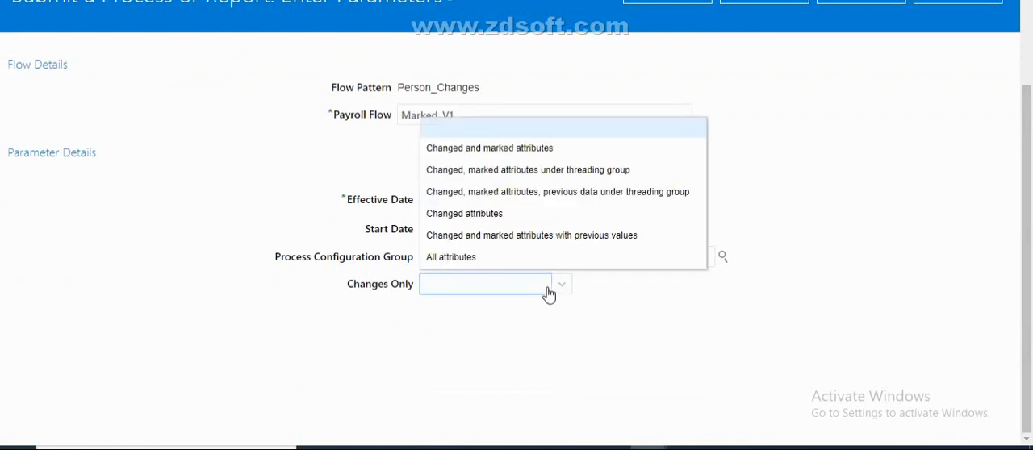
pyautogui.click(482, 154)
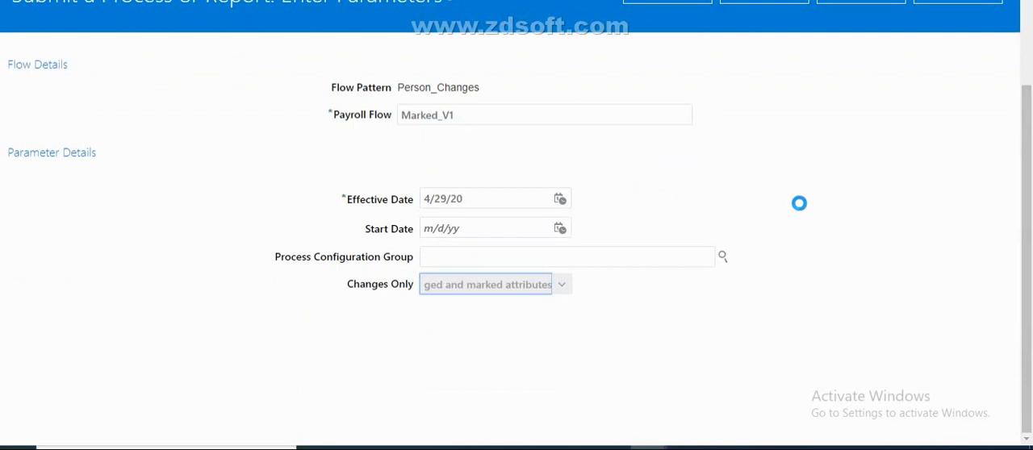
# Submit the Marked_V1 flow and confirm its submission
pyautogui.scroll(2, 1030, 181)
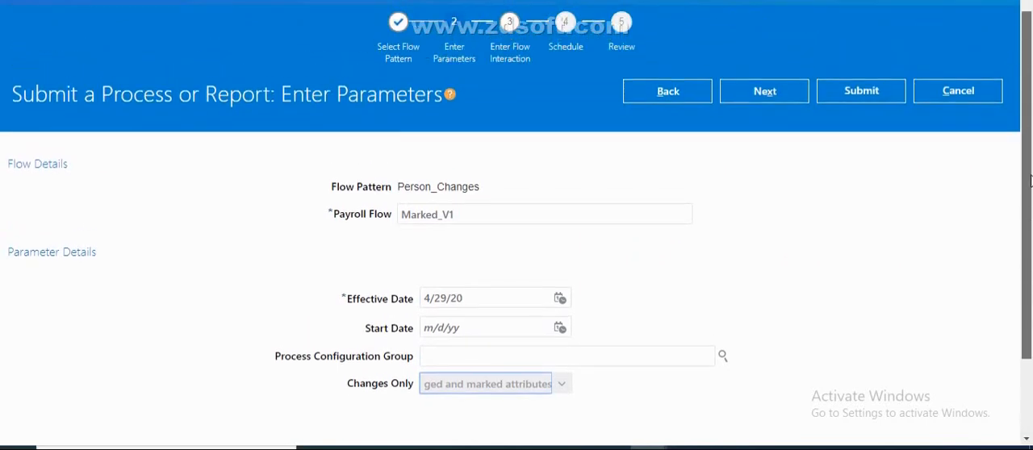
pyautogui.scroll(-3, 1027, 267)
pyautogui.scroll(3, 1026, 343)
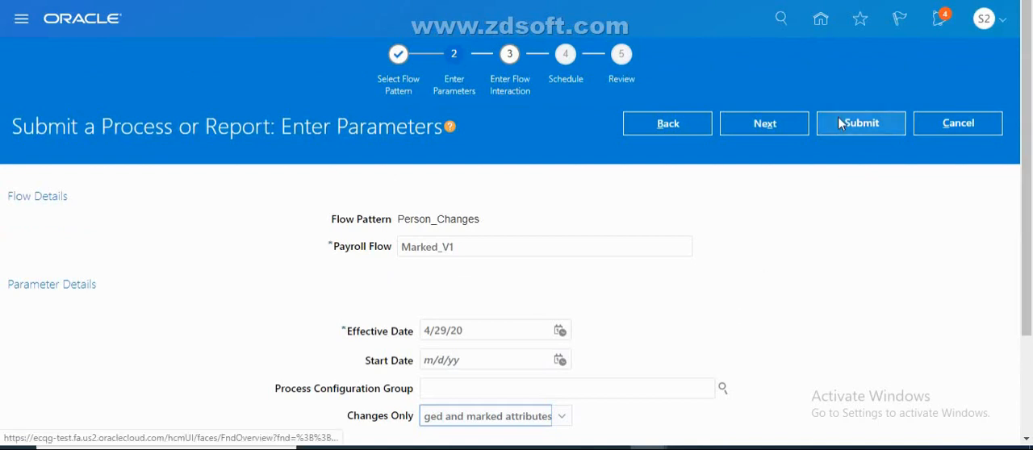
pyautogui.click(858, 125)
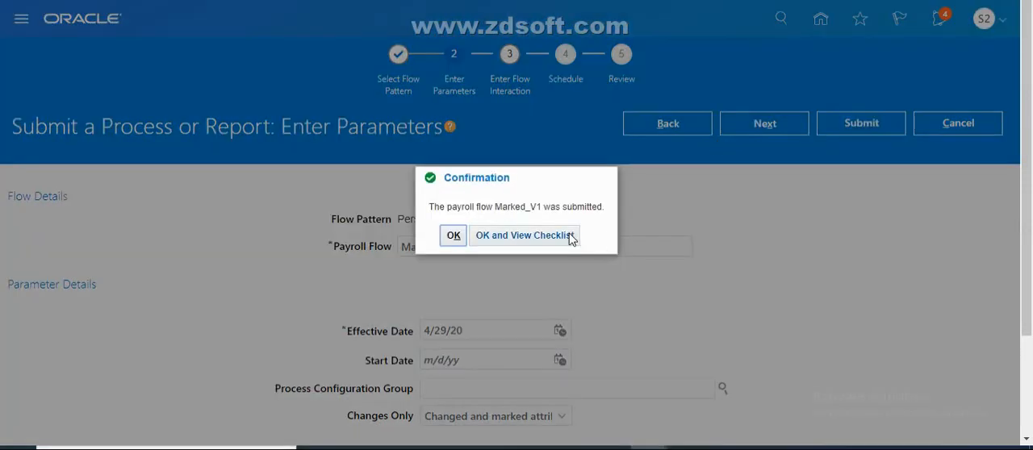
pyautogui.click(566, 238)
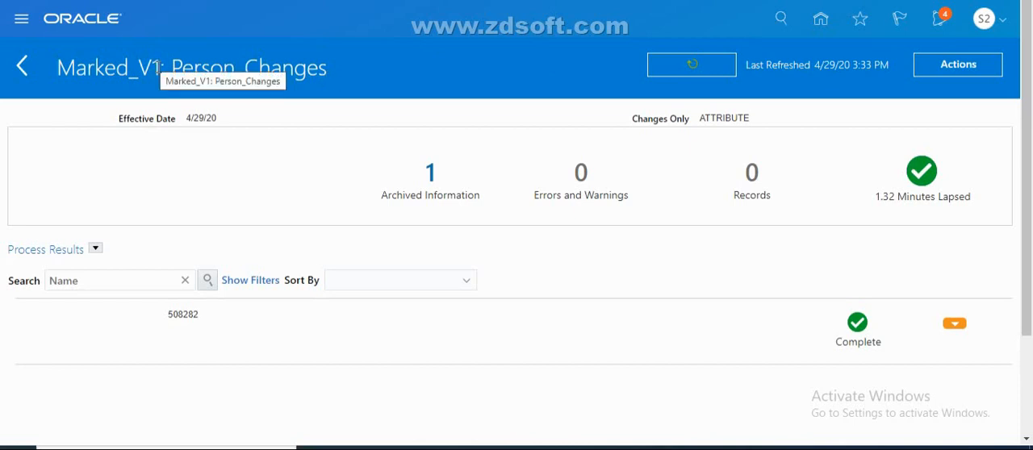
# Check the Marked_V1 flow name and the person number, and download and open the flow's Person Details.xml result
pyautogui.moveTo(91, 69); pyautogui.dragTo(64, 68)
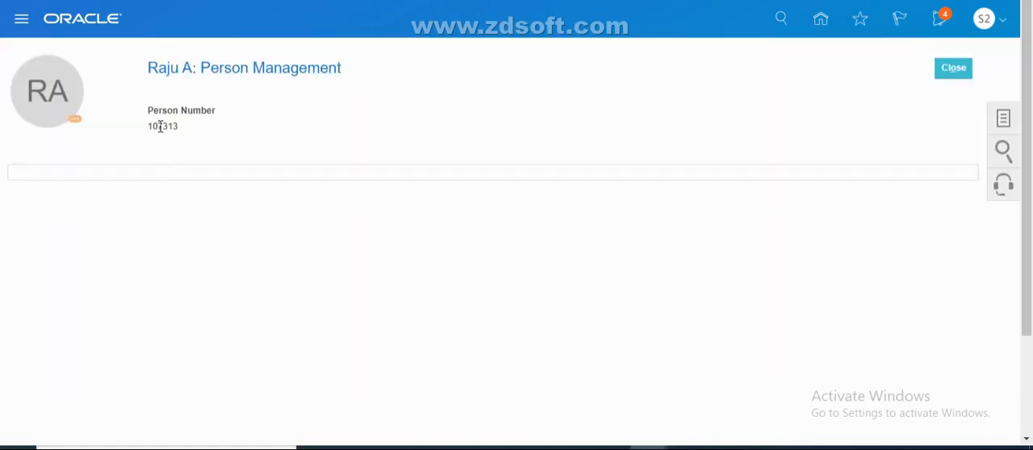
pyautogui.doubleClick(161, 126)
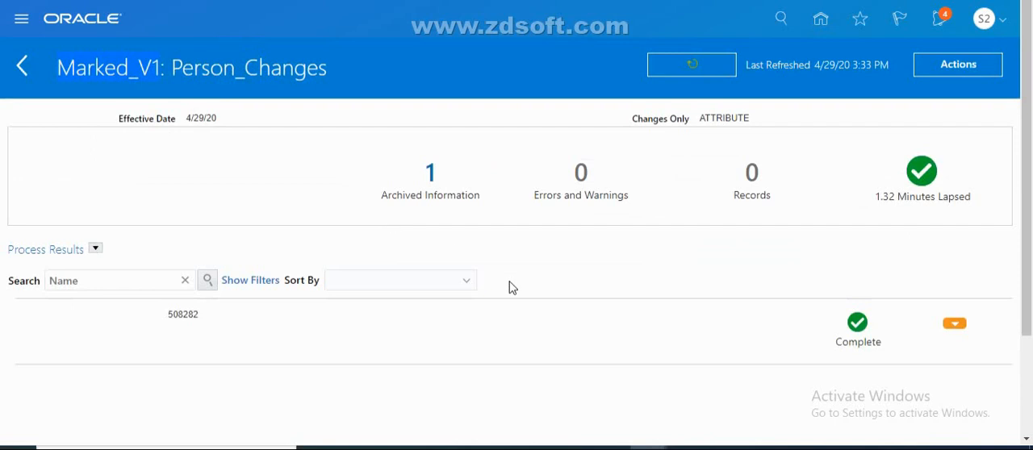
pyautogui.click(976, 63)
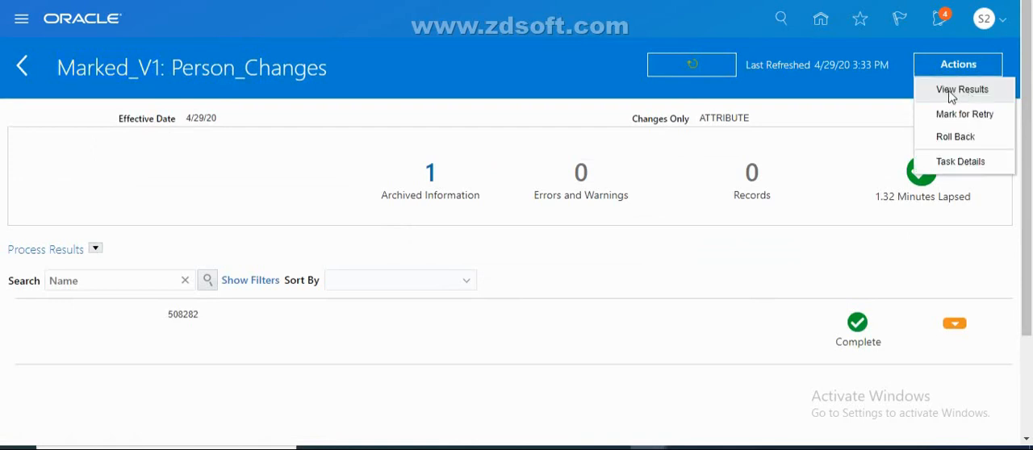
pyautogui.click(960, 90)
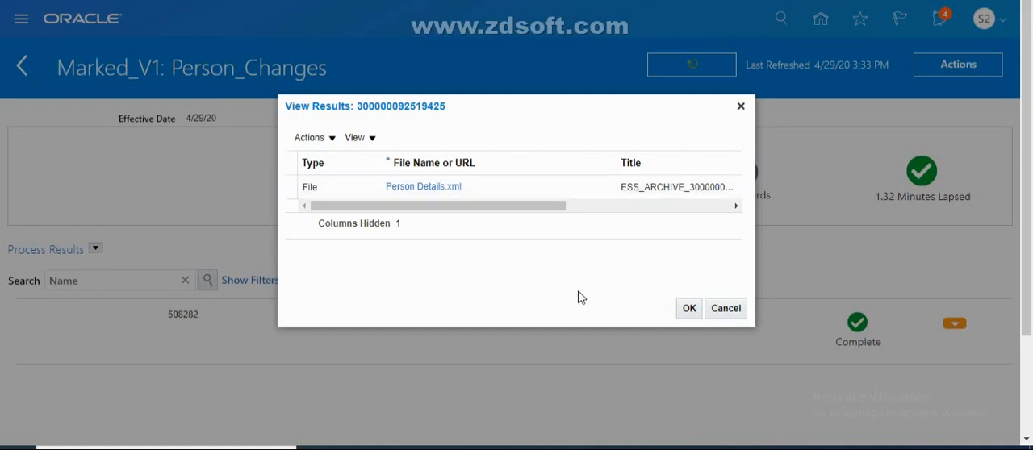
pyautogui.click(440, 188)
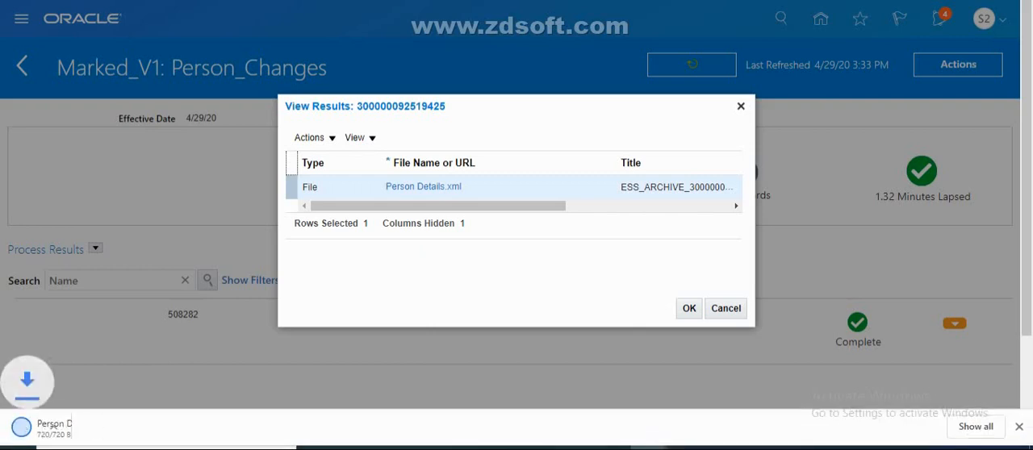
pyautogui.click(157, 427)
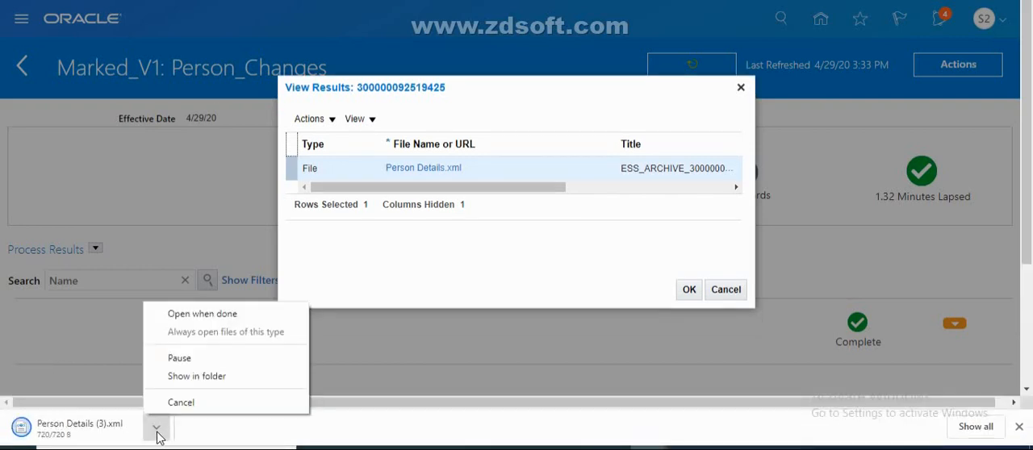
pyautogui.click(193, 316)
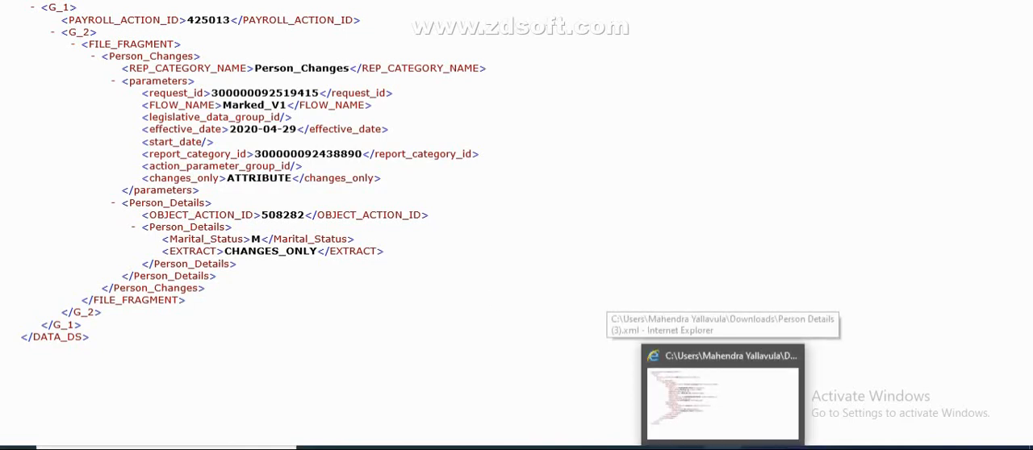
# Review the Changes Only Parameters slide and return to the XML output for comparison
pyautogui.moveTo(686, 449)
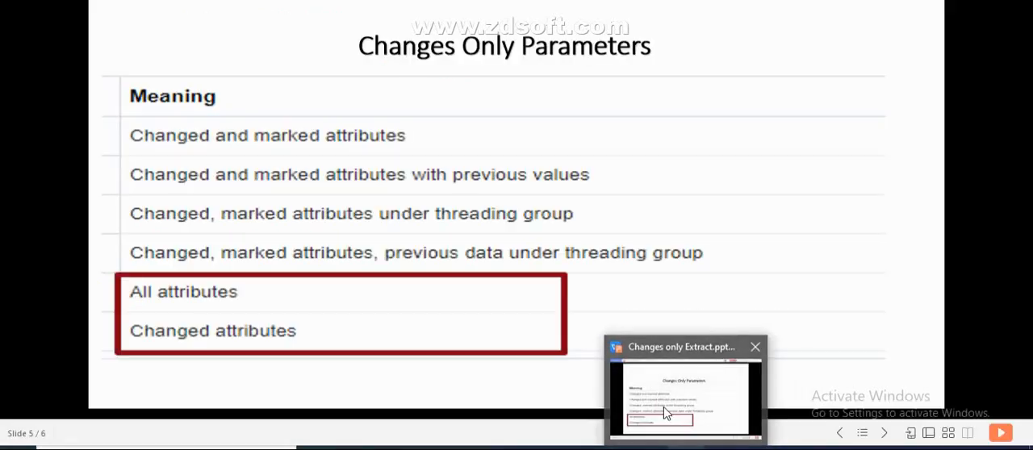
pyautogui.click(664, 407)
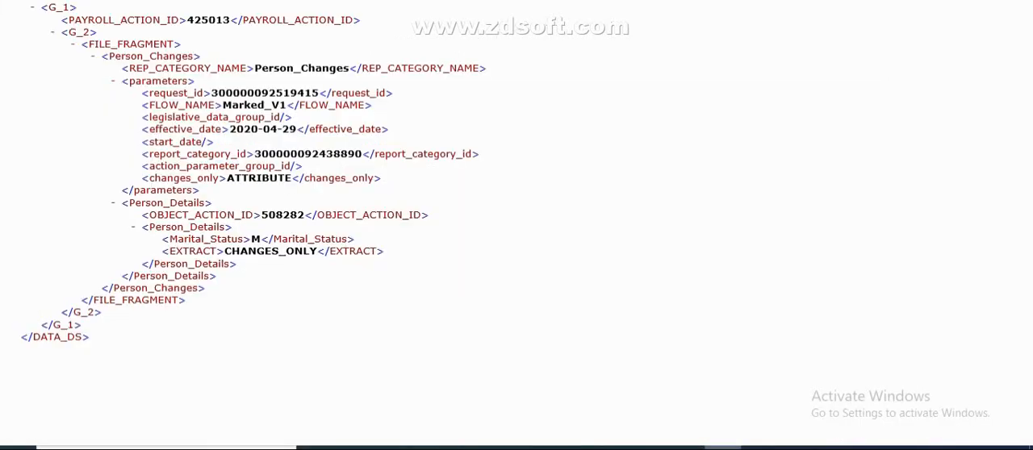
pyautogui.click(725, 448)
# Inspect the EXTRACT attribute's string value and Always Display option in the Person Details record of the Person_Changes extract definition
pyautogui.moveTo(645, 449)
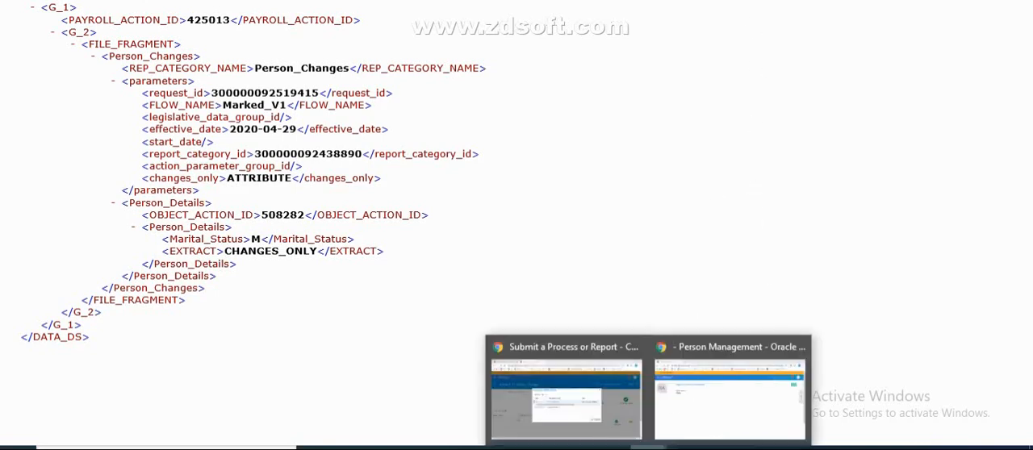
pyautogui.click(605, 425)
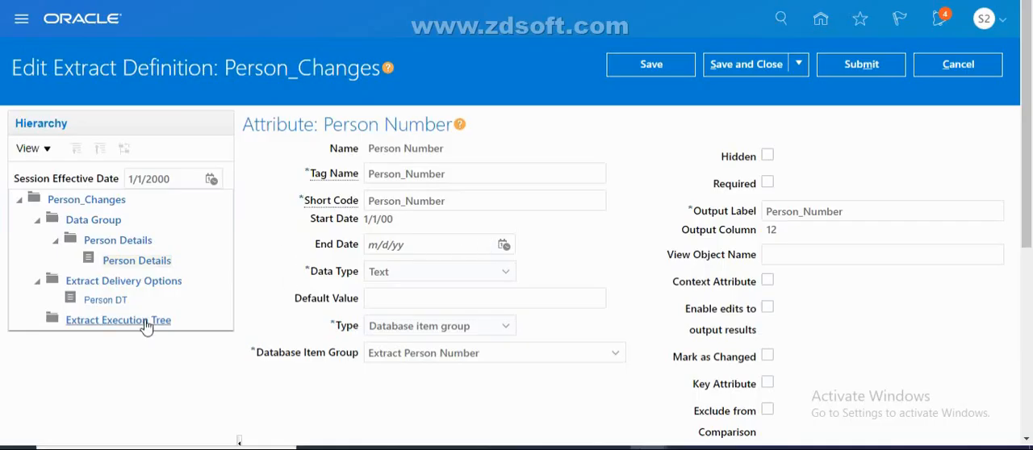
pyautogui.click(120, 260)
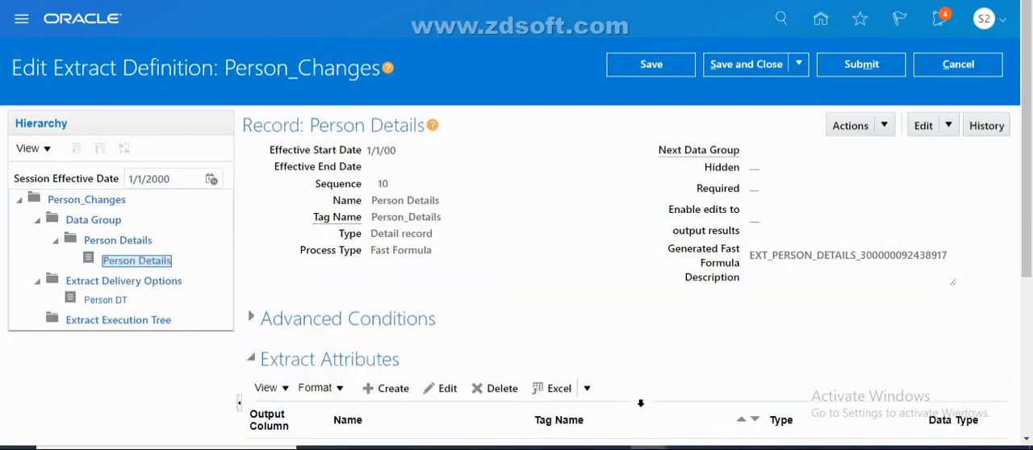
pyautogui.scroll(-3, 1005, 299)
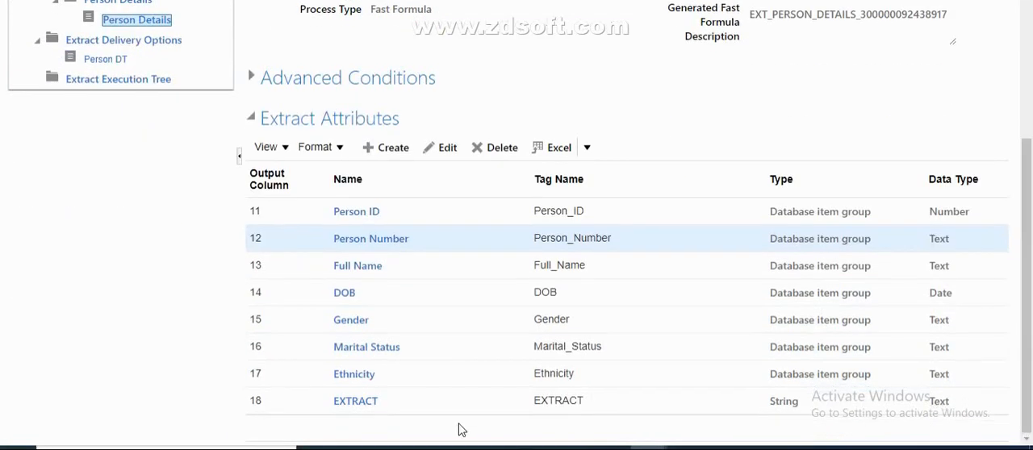
pyautogui.click(355, 401)
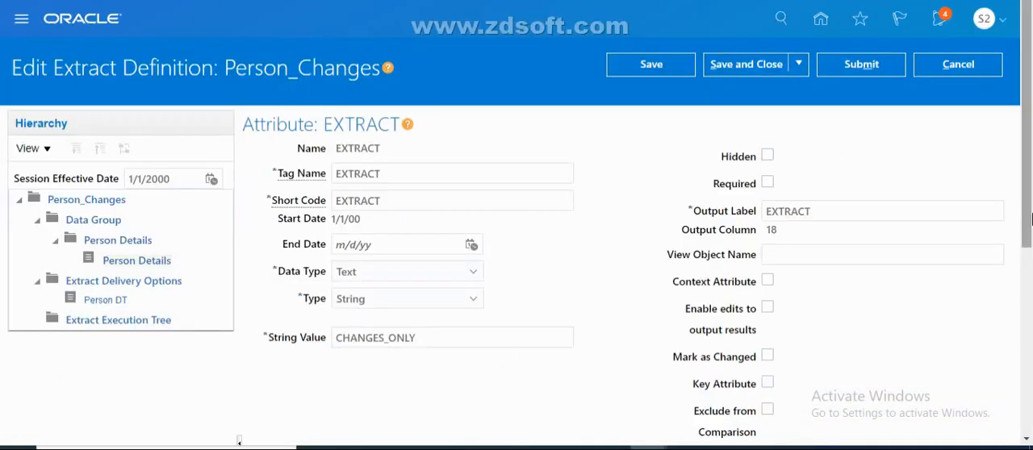
pyautogui.moveTo(1030, 226); pyautogui.dragTo(1029, 290)
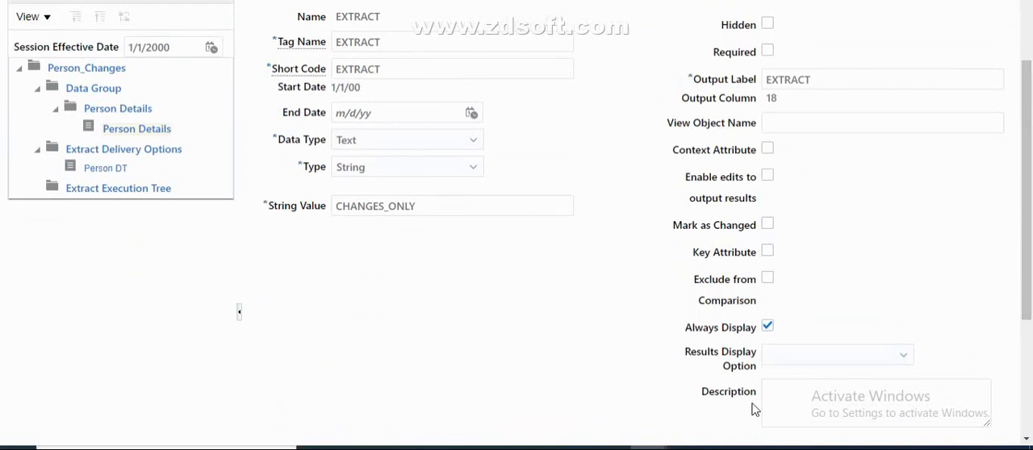
# Switch back to the XML output and highlight the Marital_Status and EXTRACT elements
pyautogui.click(723, 448)
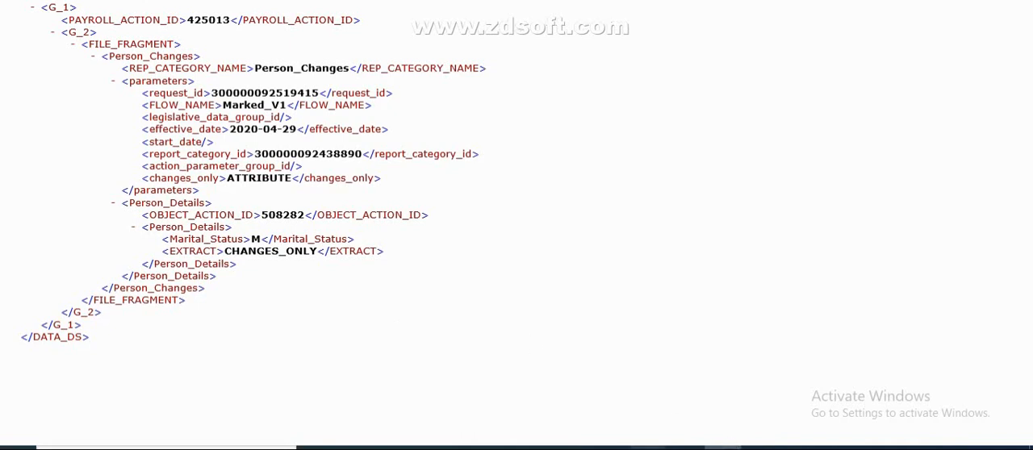
pyautogui.moveTo(648, 447)
pyautogui.tripleClick(254, 242)
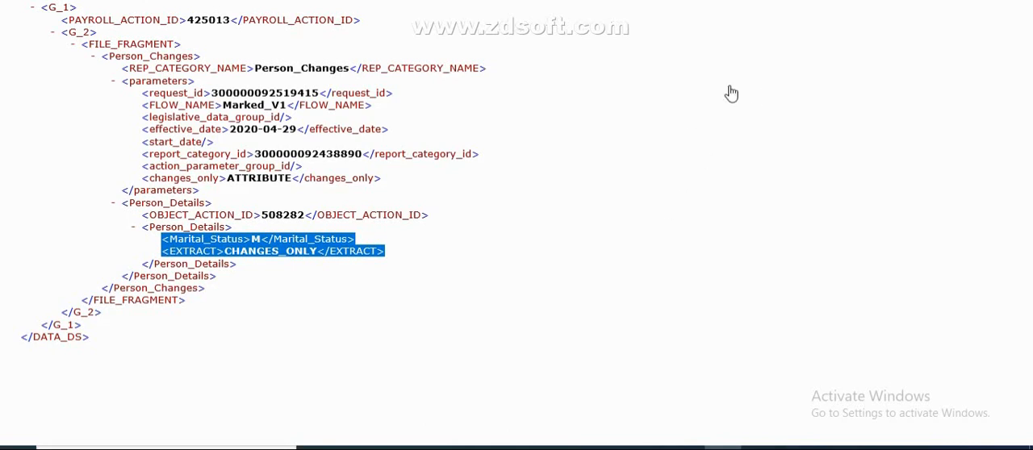
# Open the Person Details record in the extract definition, review its extract attributes and compare them with the XML output
pyautogui.click(942, 1)
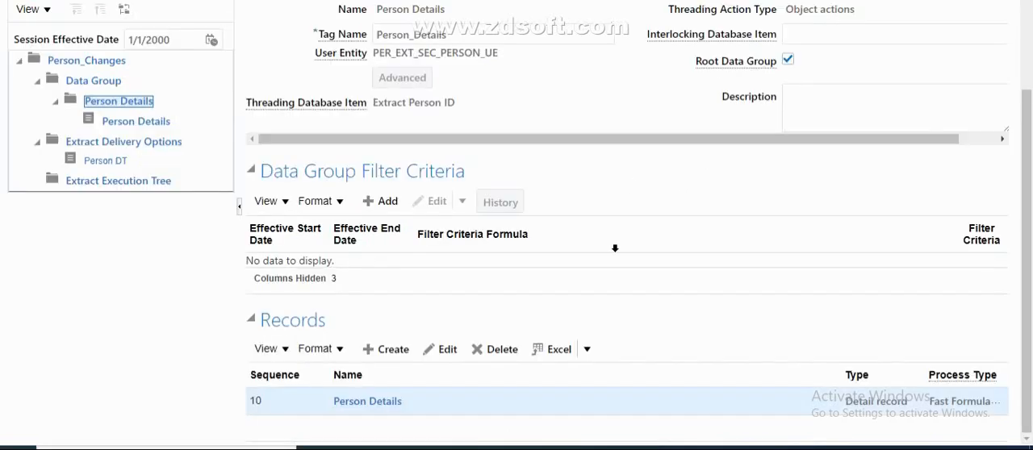
pyautogui.click(380, 413)
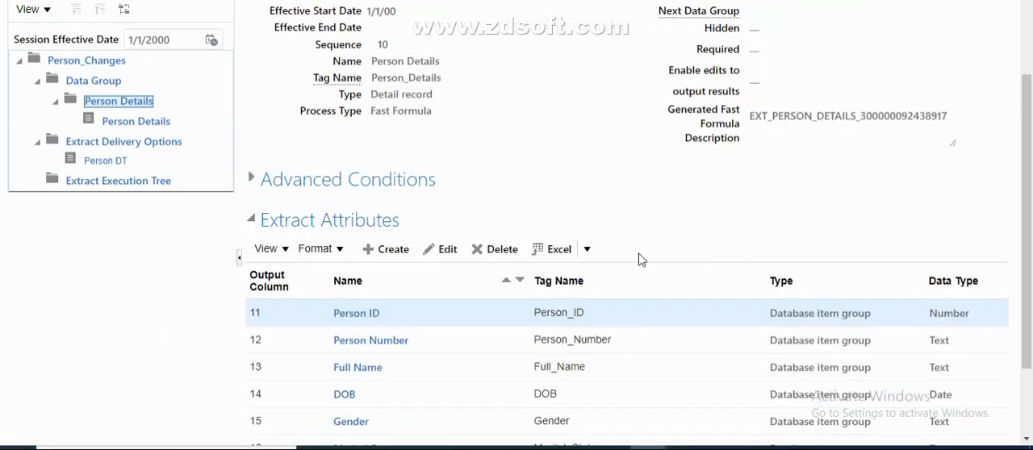
pyautogui.moveTo(1029, 234); pyautogui.dragTo(1028, 339)
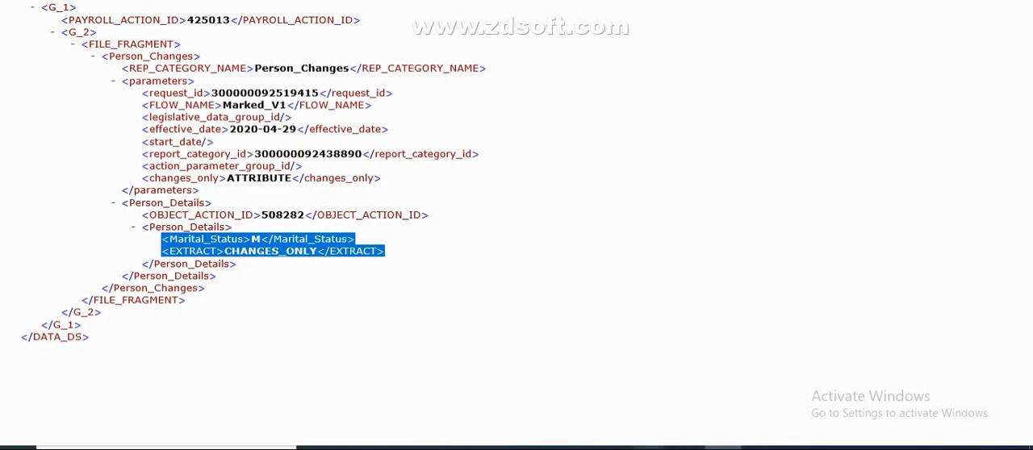
# Return to the extract definition and open the Person Number attribute to examine its Key Attribute option
pyautogui.click(648, 448)
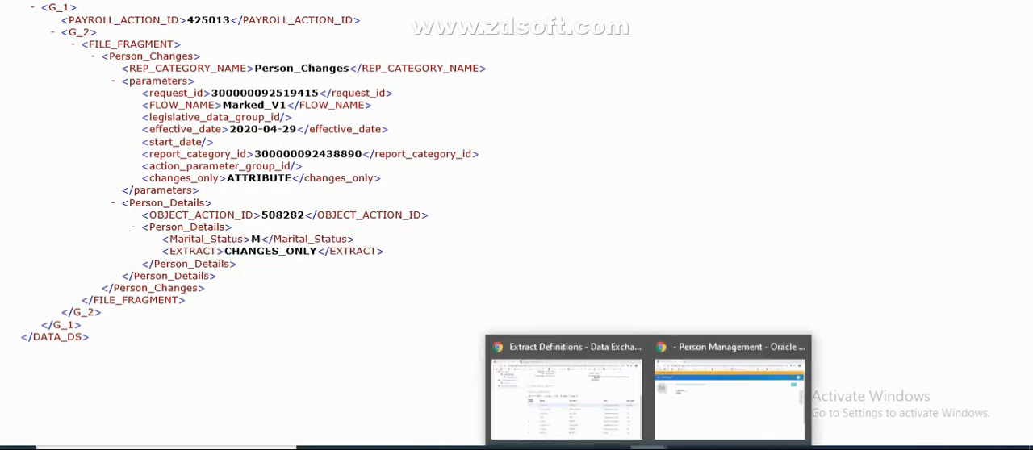
pyautogui.click(565, 381)
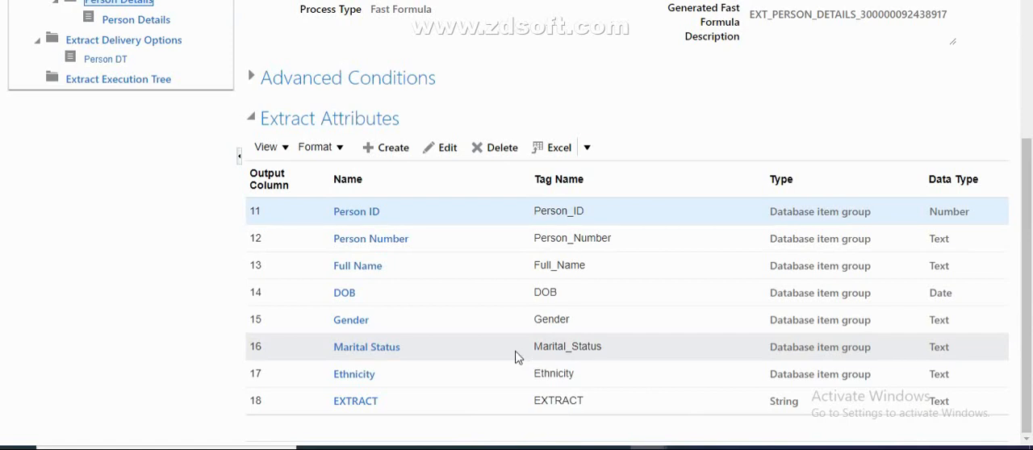
pyautogui.click(394, 245)
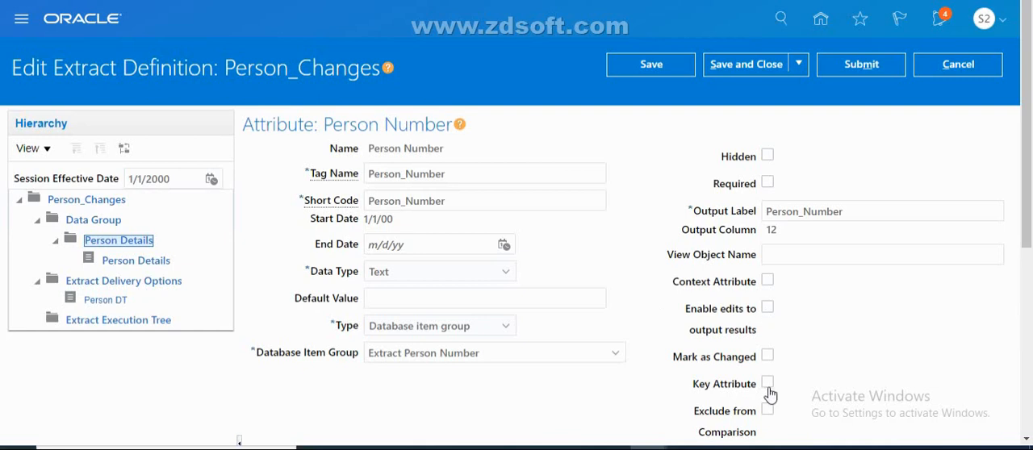
# Enable Mark as Changed for the Person Number attribute, then save and close the attribute
pyautogui.click(767, 357)
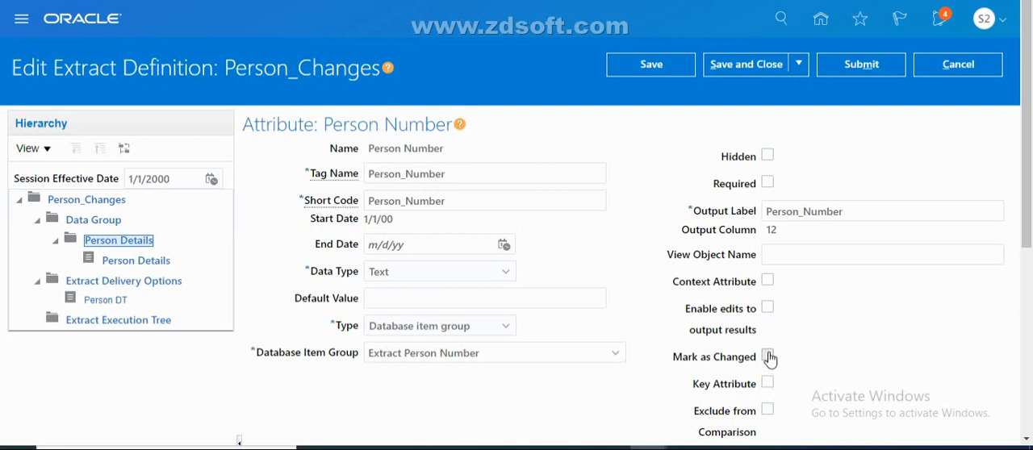
pyautogui.click(743, 71)
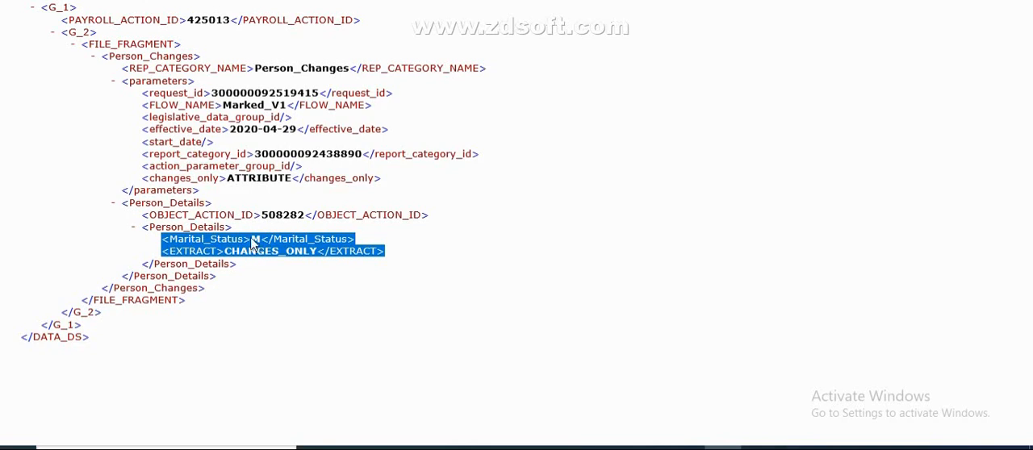
# Return to the Person_Changes extract definition, enable Mark as Changed for the Full Name attribute, and save it
pyautogui.click(650, 448)
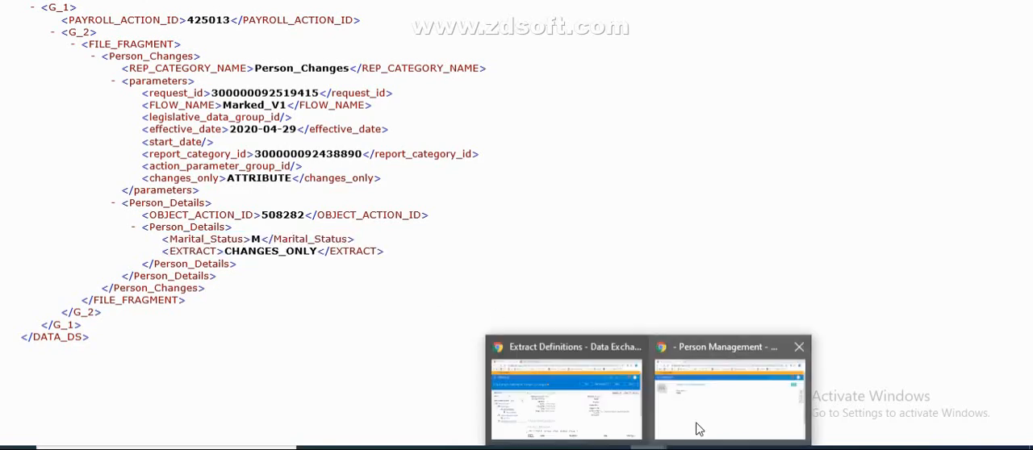
pyautogui.click(696, 424)
pyautogui.click(654, 446)
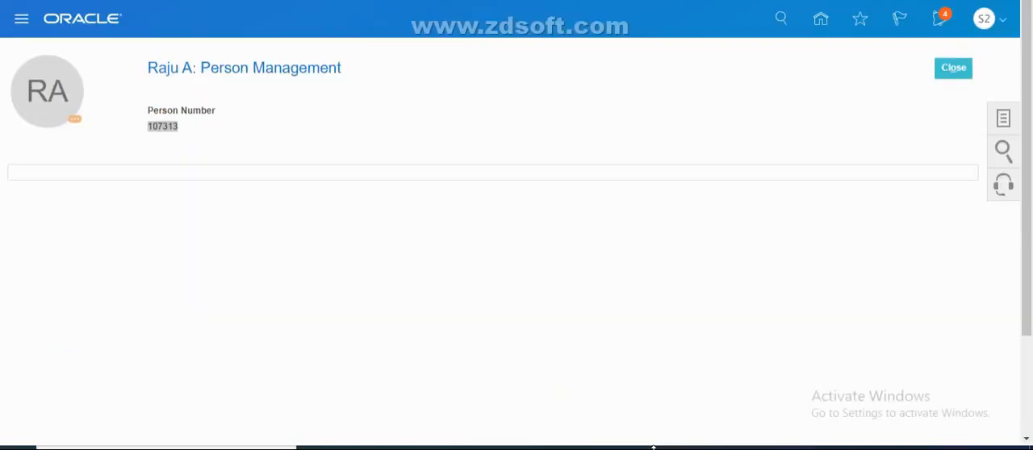
pyautogui.click(559, 390)
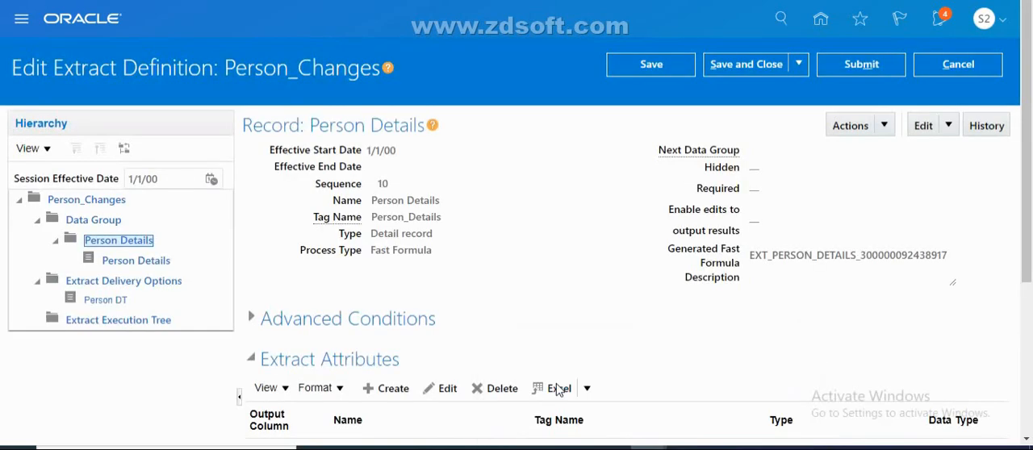
pyautogui.scroll(-3, 559, 390)
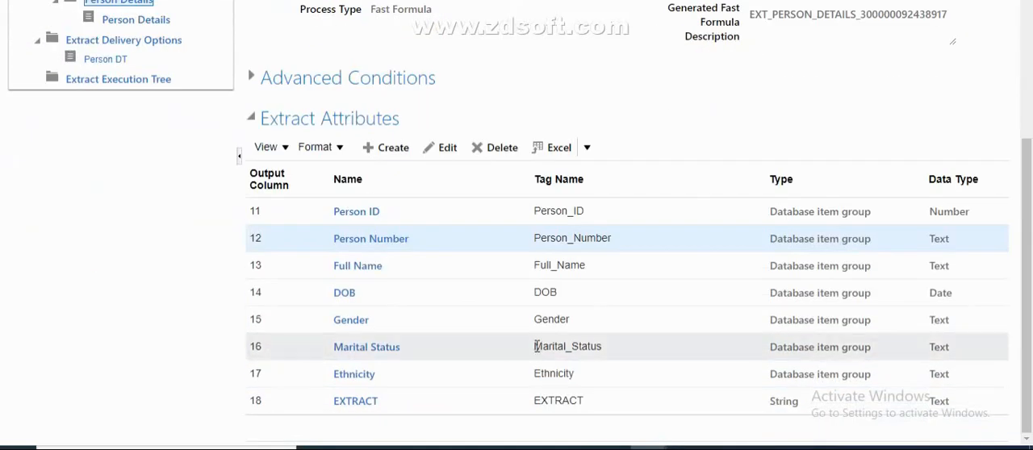
pyautogui.click(355, 267)
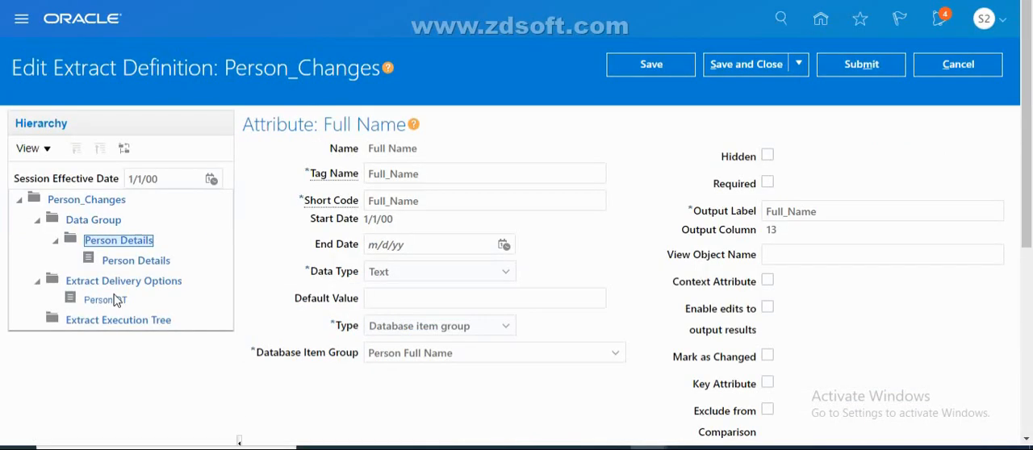
pyautogui.click(768, 356)
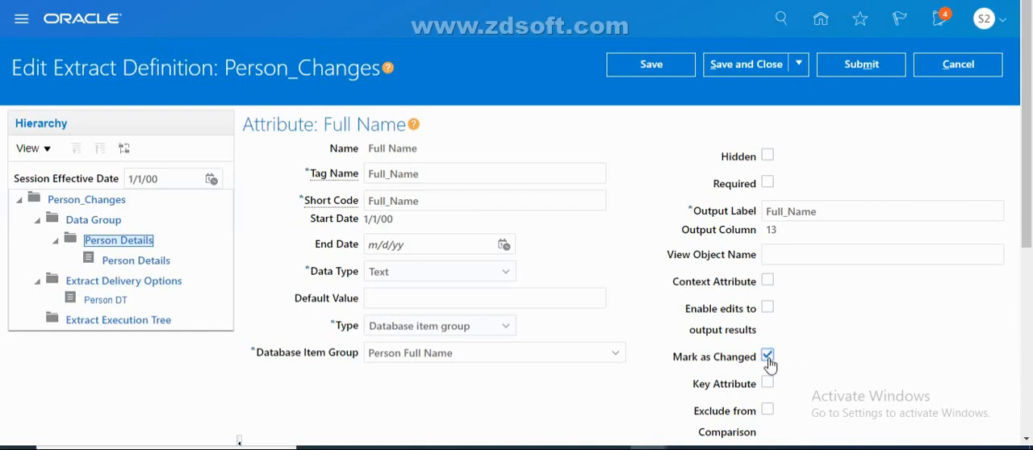
pyautogui.click(742, 64)
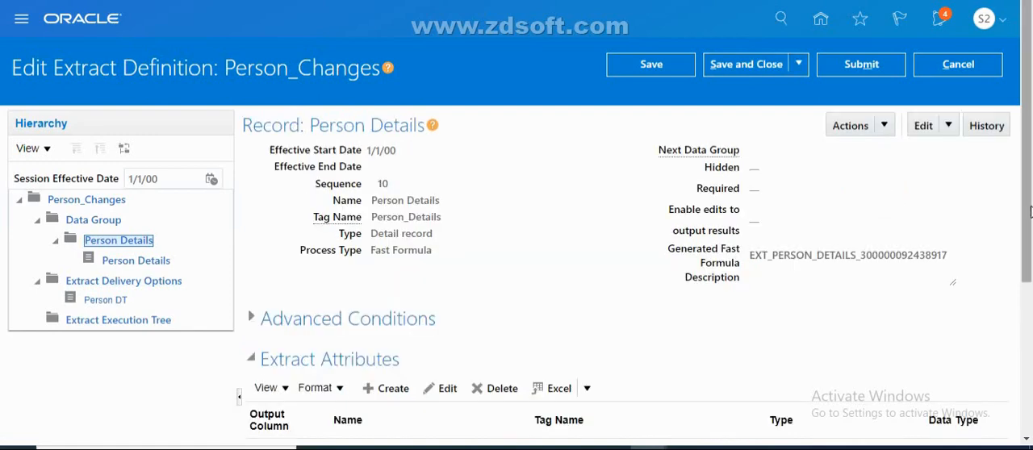
# Save and close the Person Details record and its parent data group
pyautogui.scroll(-5, 699, 272)
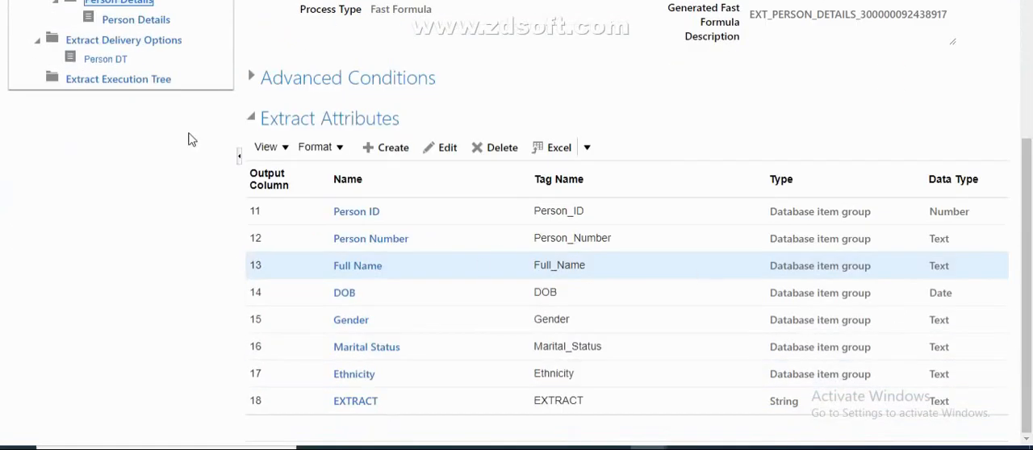
pyautogui.scroll(5, 1030, 98)
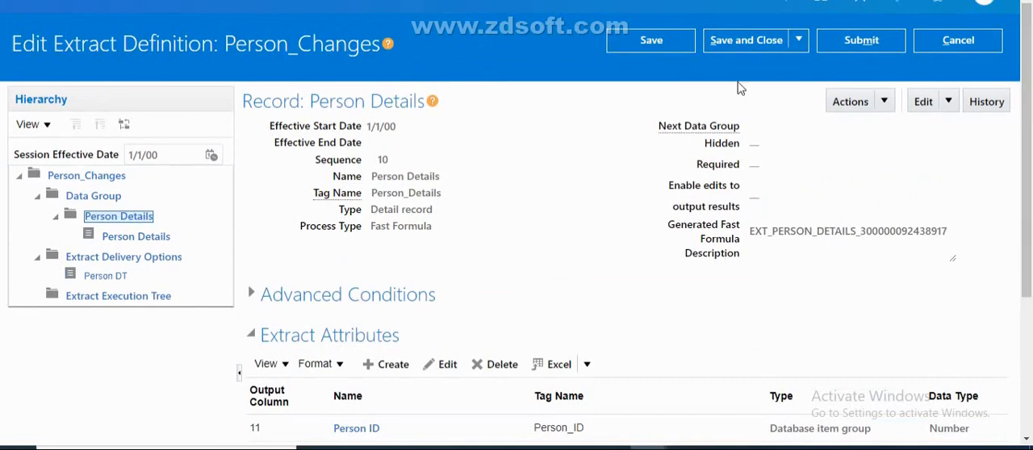
pyautogui.click(746, 40)
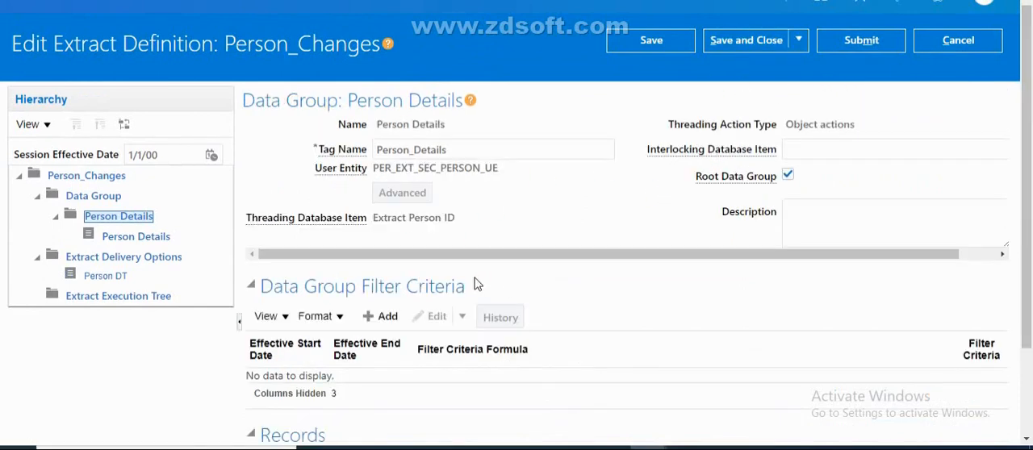
pyautogui.click(737, 42)
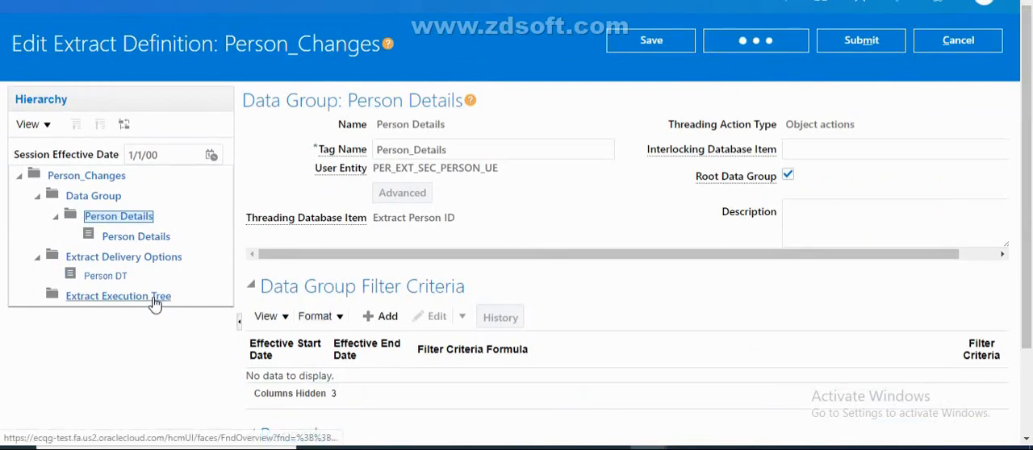
# Compile all formulas and validate the hierarchy in the Extract Execution Tree, then save and close the extract definition
pyautogui.click(155, 299)
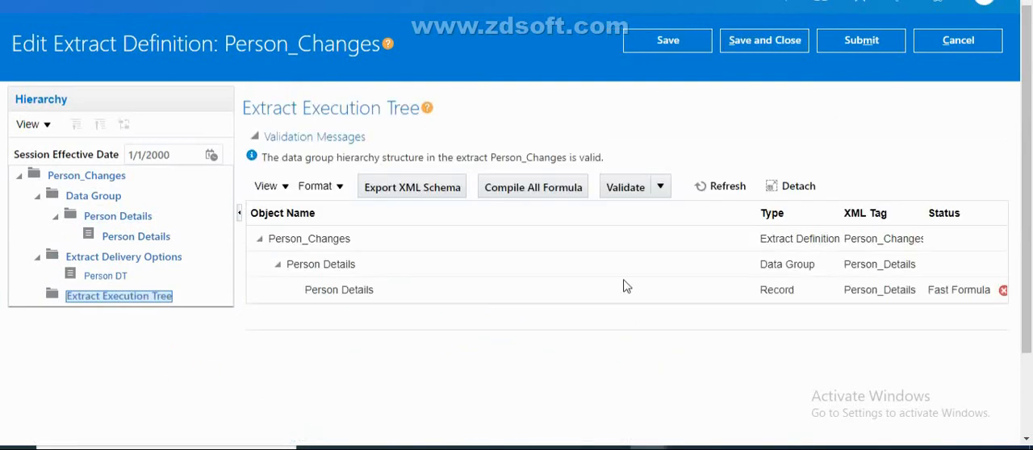
pyautogui.click(534, 187)
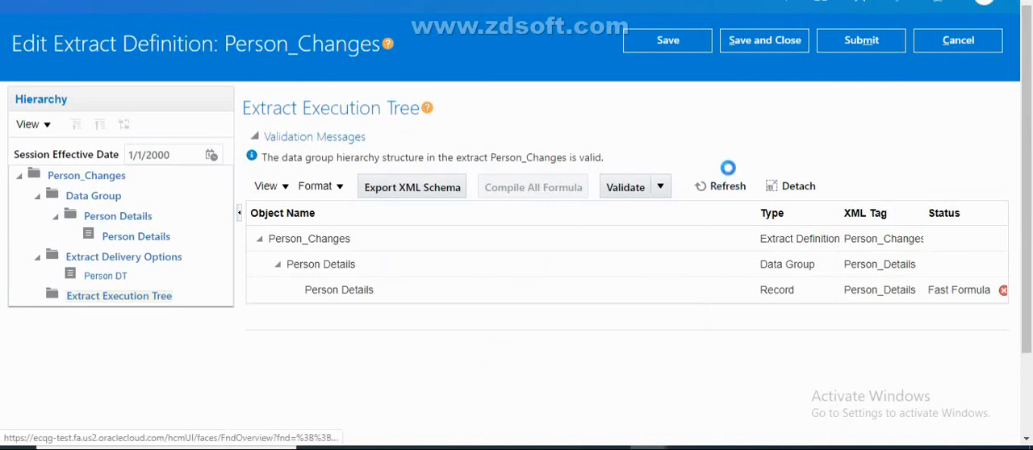
pyautogui.click(723, 190)
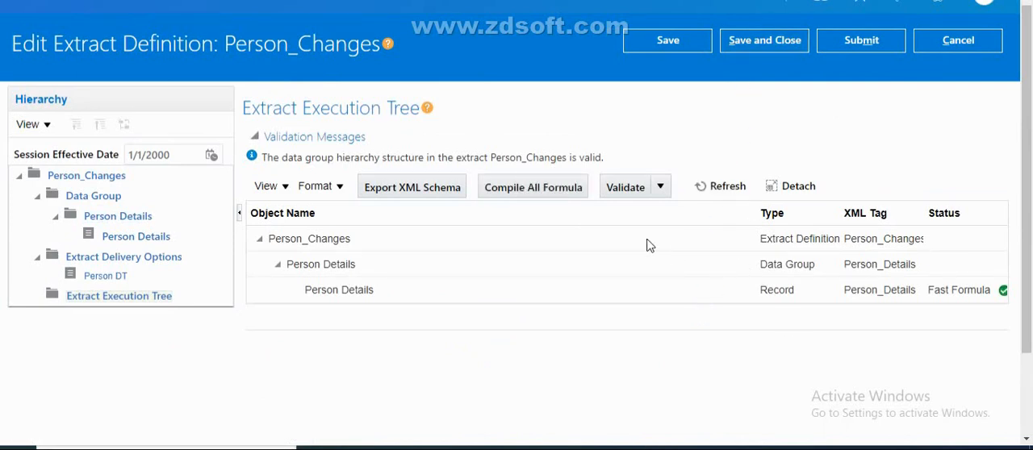
pyautogui.click(616, 191)
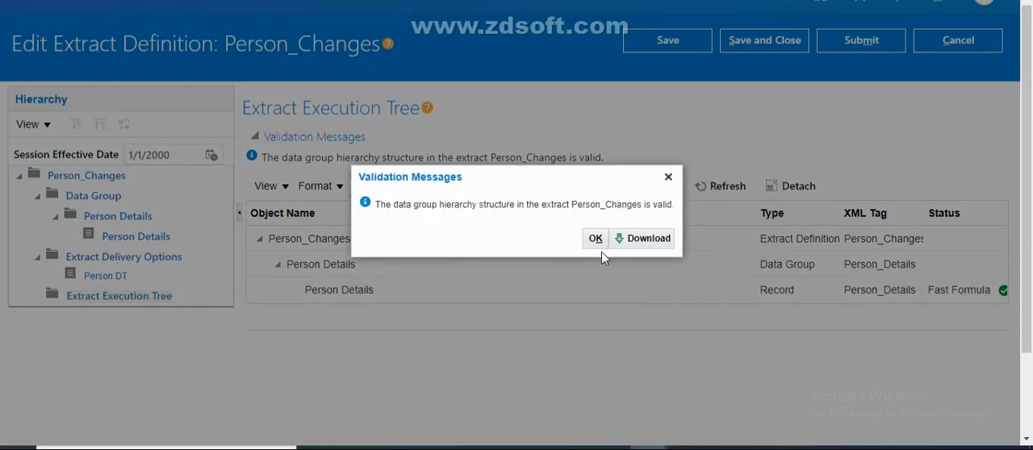
pyautogui.click(595, 239)
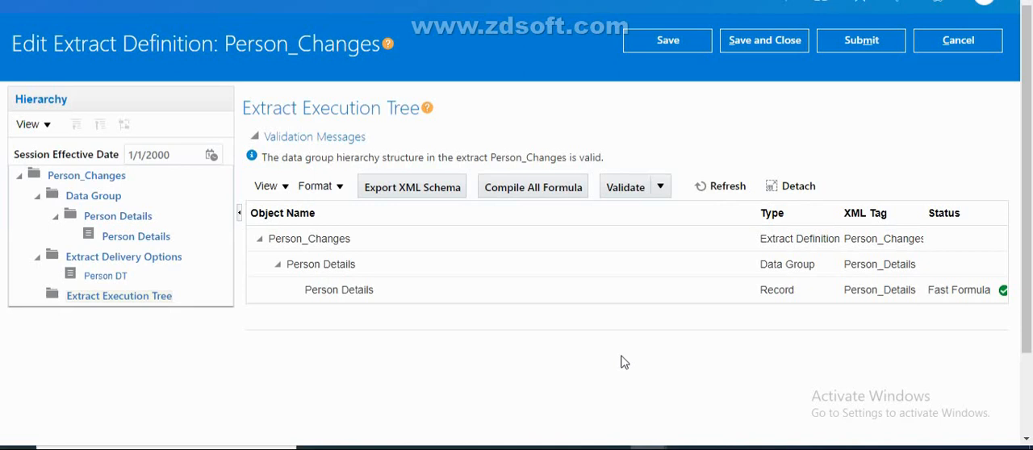
pyautogui.click(787, 41)
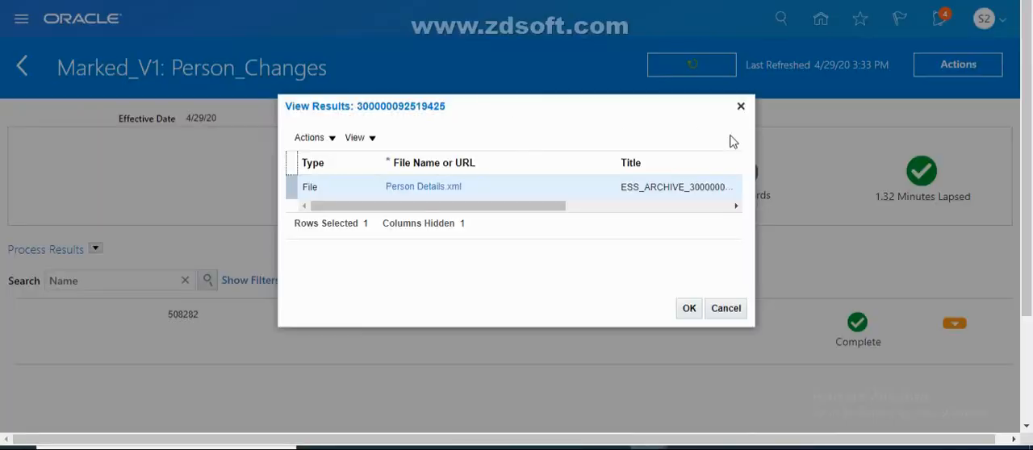
# Close the results of the Marked_V1 run and leave its payroll flow
pyautogui.click(740, 107)
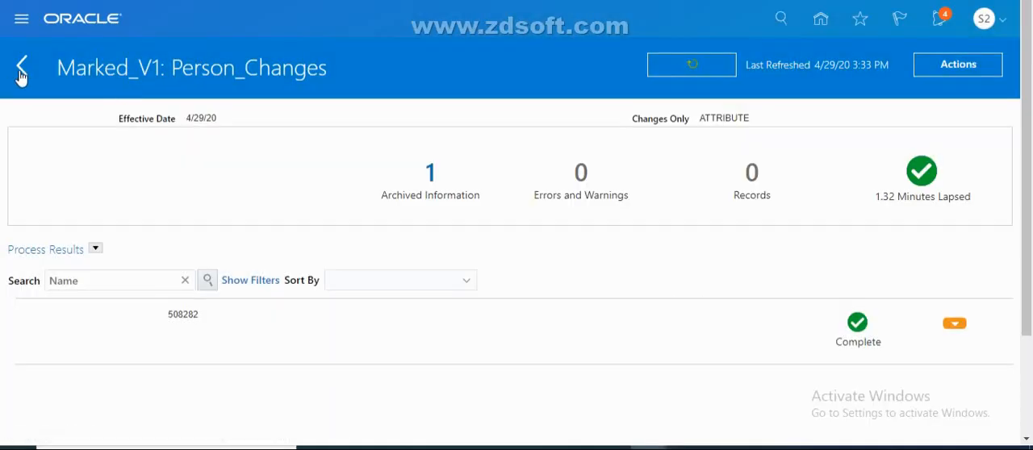
pyautogui.click(22, 67)
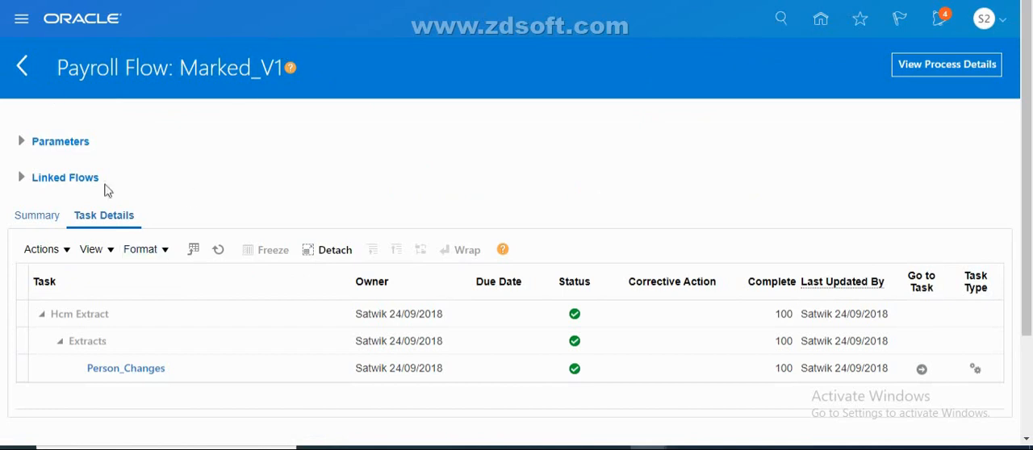
pyautogui.click(22, 71)
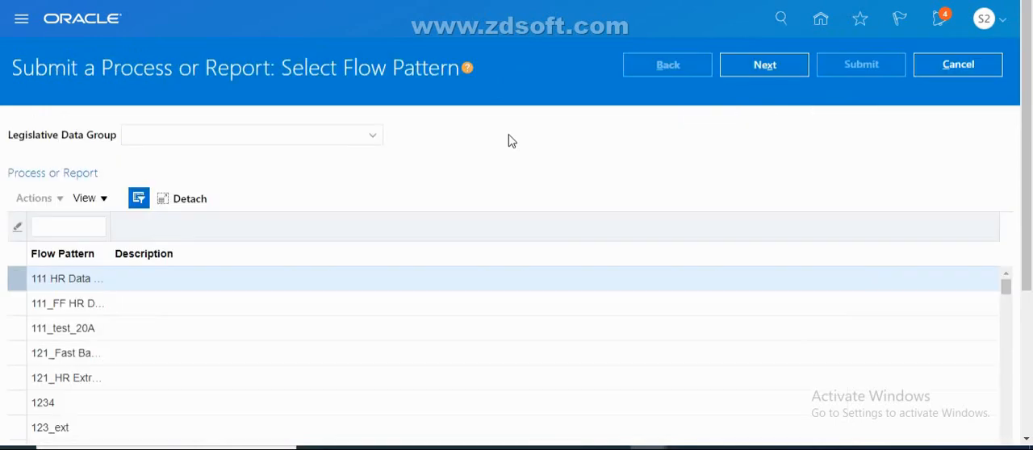
# Filter the flow patterns for Person_Changes, select that pattern and proceed to its parameters
pyautogui.click(77, 229)
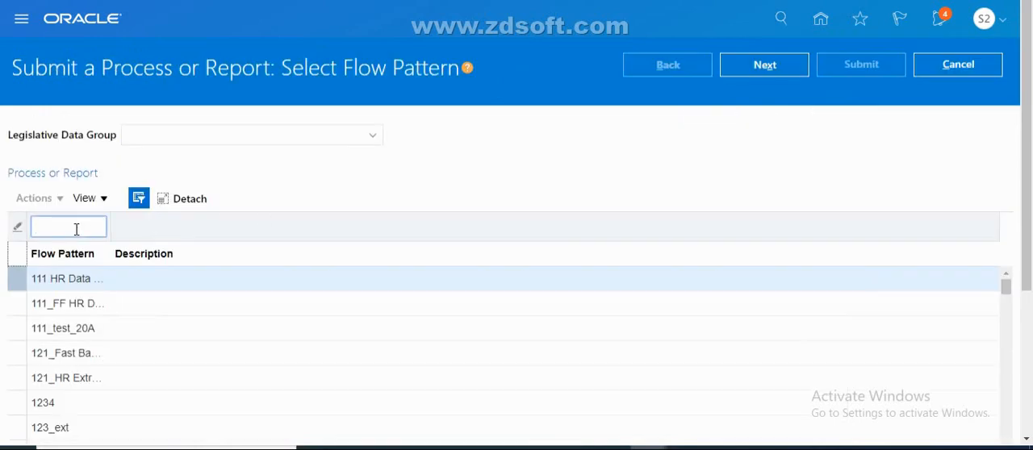
pyautogui.write('Person_V')
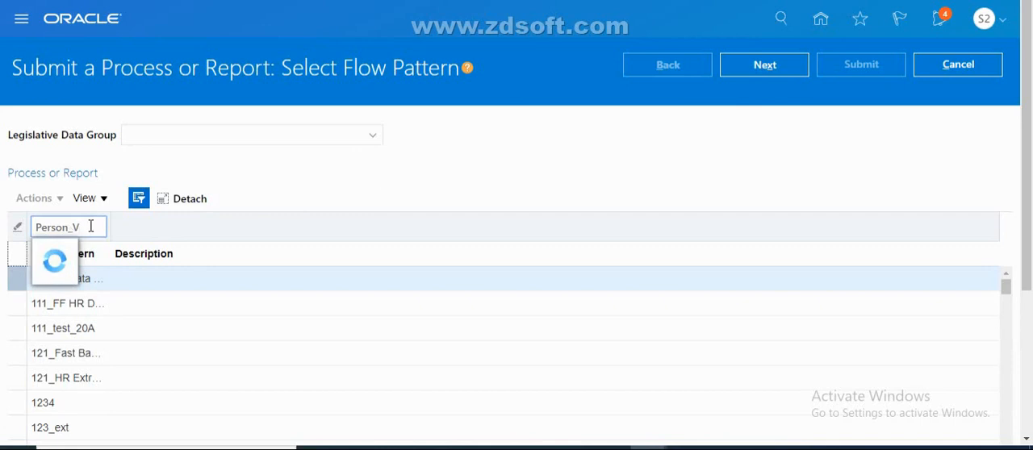
pyautogui.press('BackSpace')
pyautogui.write('Change')
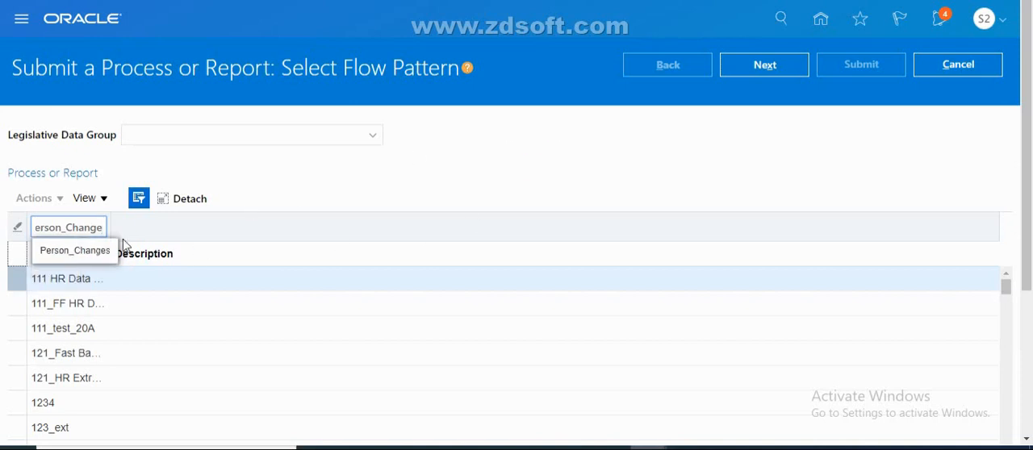
pyautogui.click(84, 251)
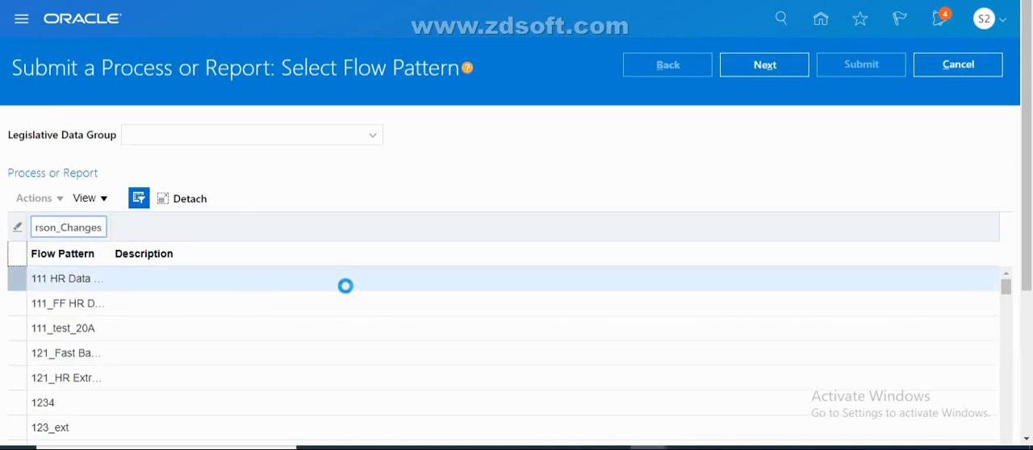
pyautogui.click(334, 282)
pyautogui.click(780, 74)
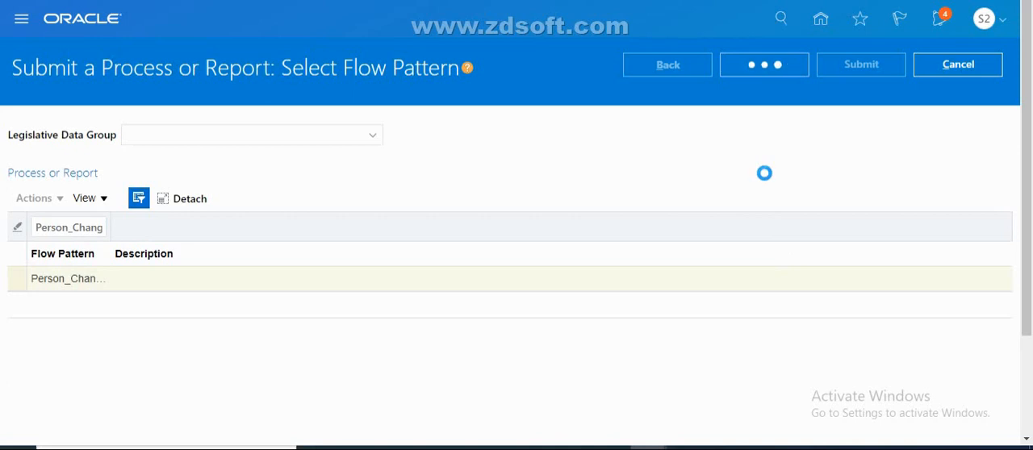
# Name the payroll flow FULL_MODE_V1 and set its effective date to 4/29/20
pyautogui.click(556, 243)
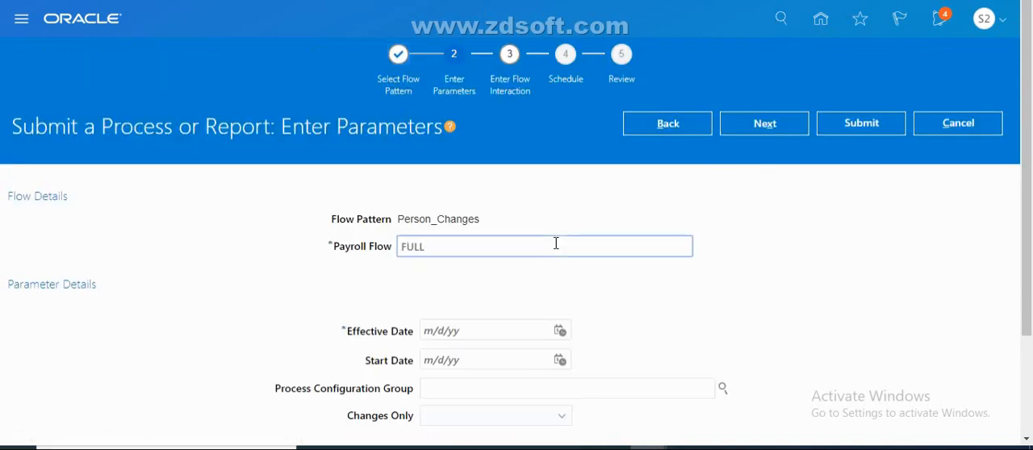
pyautogui.write('FULL_MODE_V1')
pyautogui.click(559, 331)
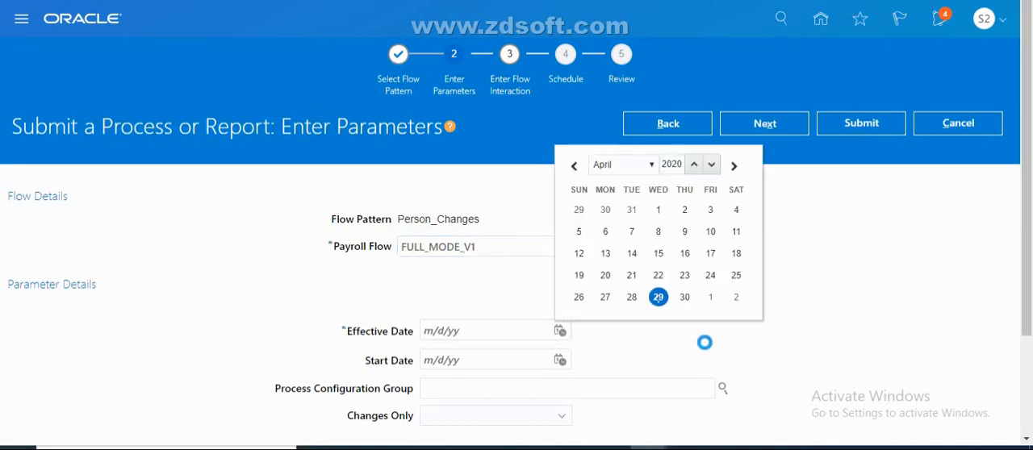
pyautogui.click(658, 297)
pyautogui.moveTo(1027, 252); pyautogui.dragTo(1029, 391)
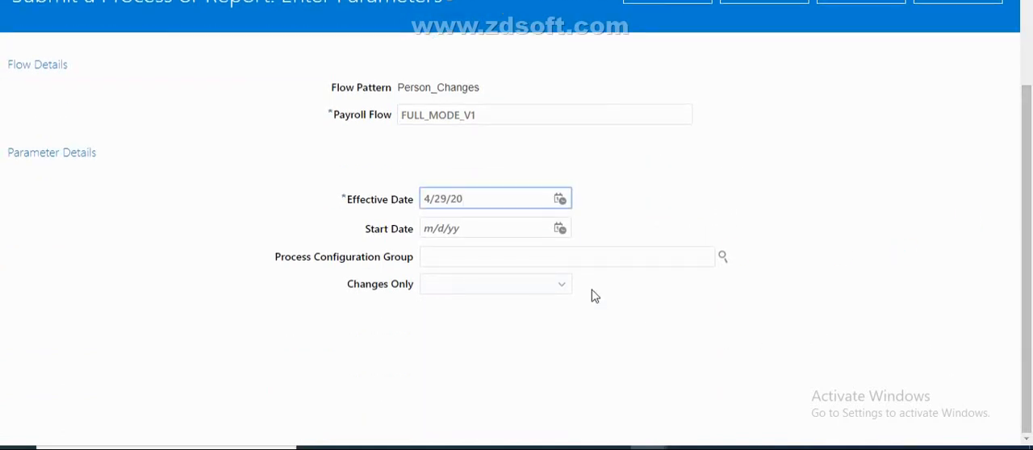
# Set Changes Only to All attributes, submit the payroll flow and open its checklist
pyautogui.click(544, 288)
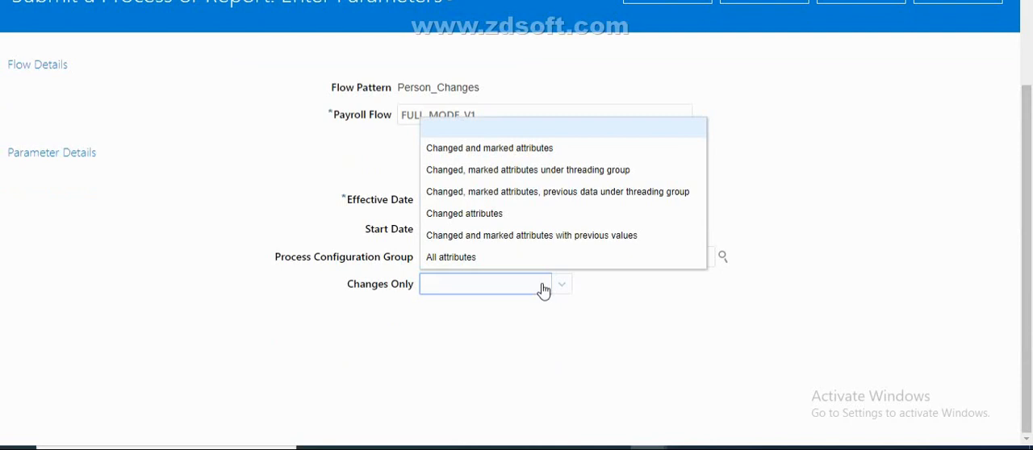
pyautogui.click(438, 257)
pyautogui.click(855, 2)
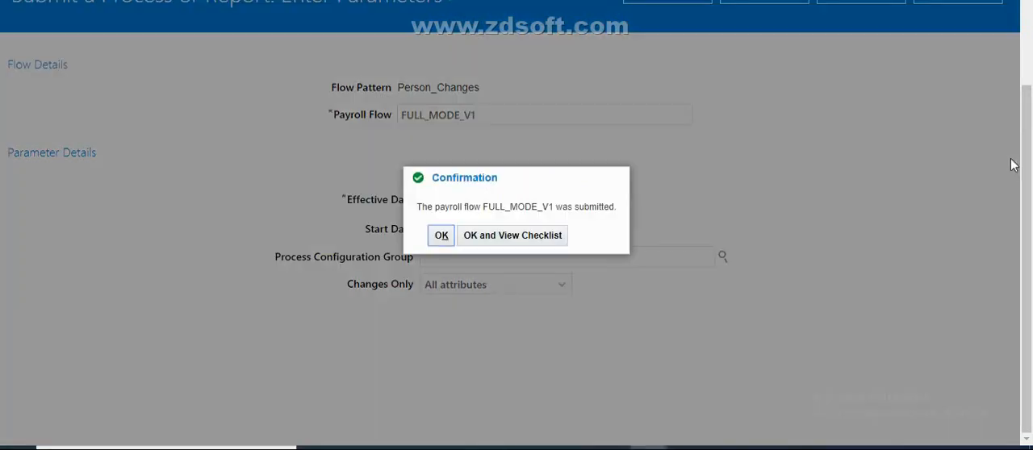
pyautogui.click(541, 241)
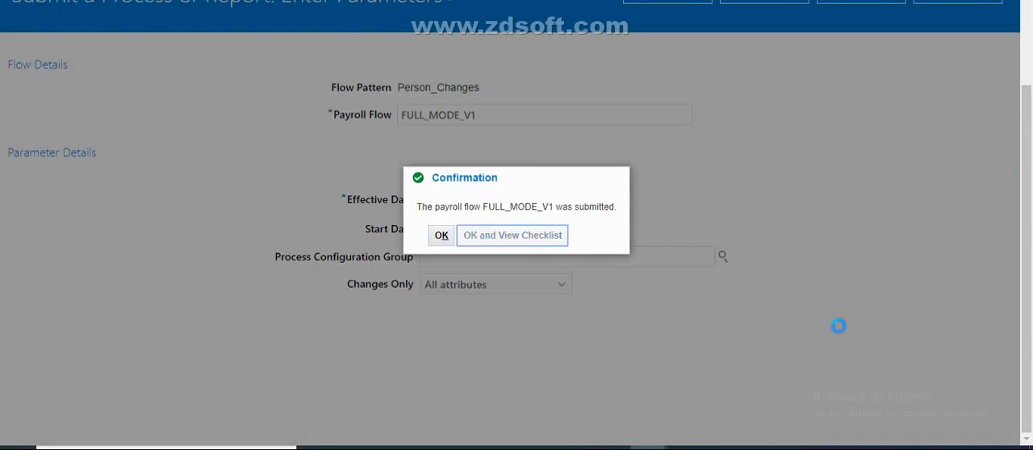
pyautogui.moveTo(1018, 312); pyautogui.dragTo(1031, 230)
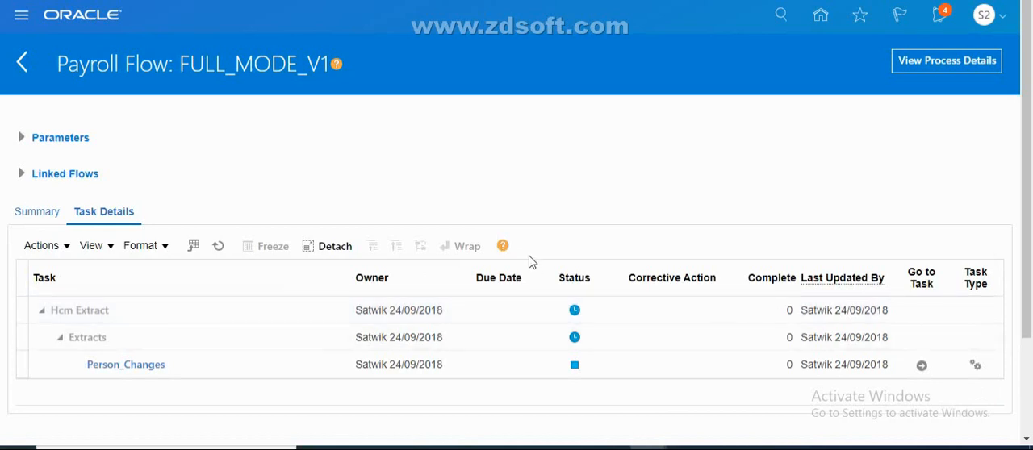
# Refresh the FULL_MODE_V1 task status and close the currently open employee record in Person Management
pyautogui.click(218, 246)
pyautogui.moveTo(649, 448)
pyautogui.click(699, 395)
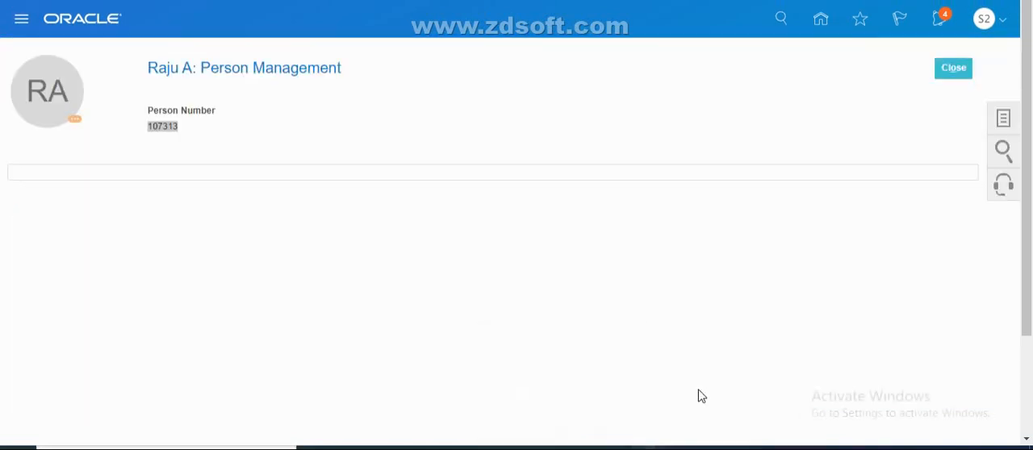
pyautogui.click(955, 70)
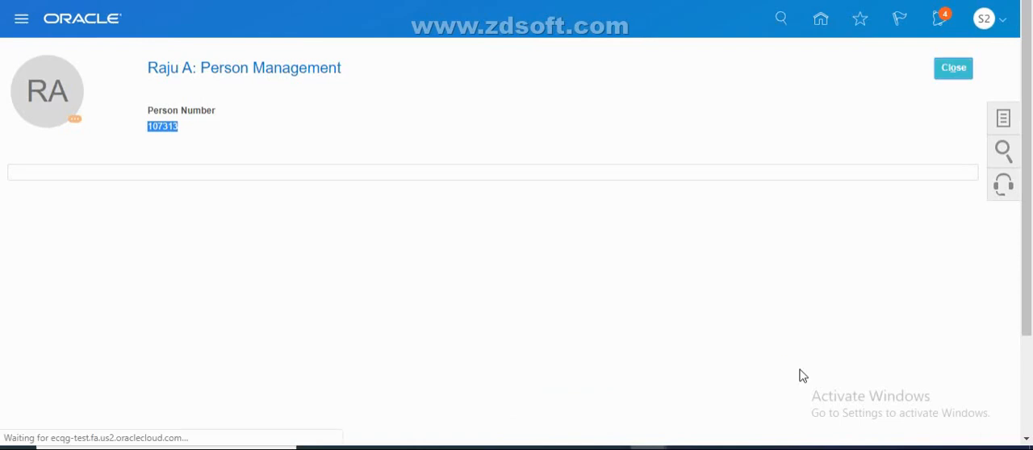
pyautogui.moveTo(675, 448)
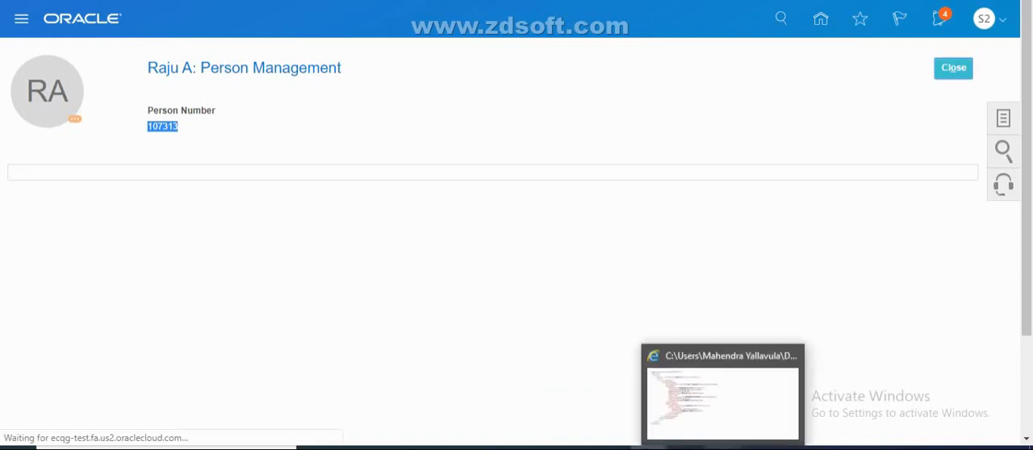
pyautogui.click(686, 448)
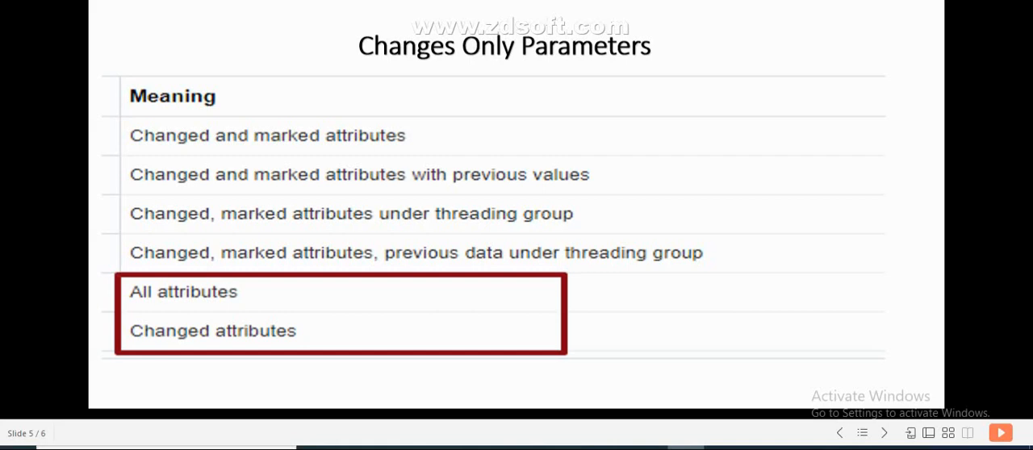
pyautogui.click(686, 448)
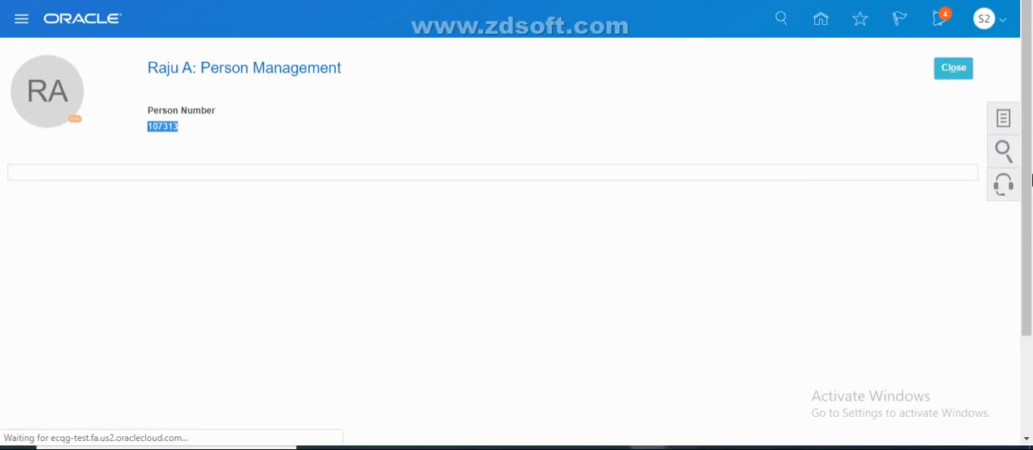
pyautogui.click(952, 67)
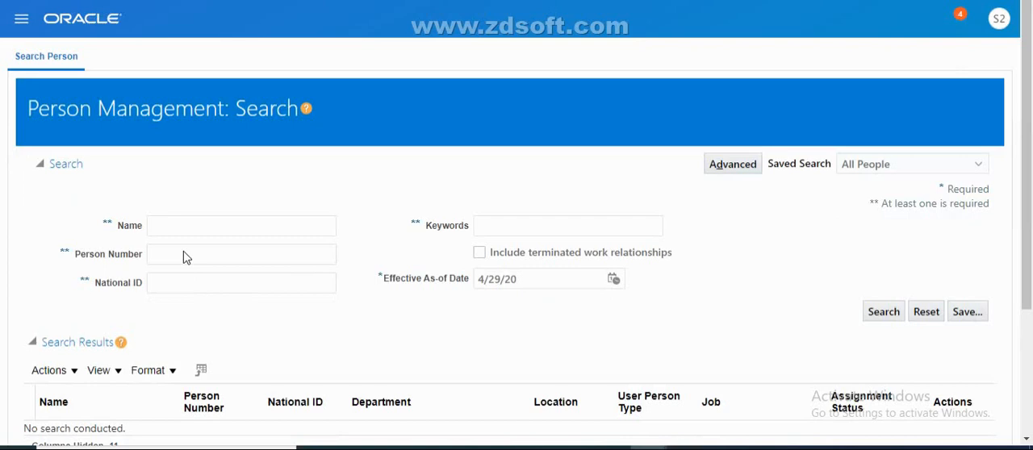
# Search for the IT Department employee by person number and open their Person page from Personal and Employment
pyautogui.click(183, 253)
pyautogui.write('17')
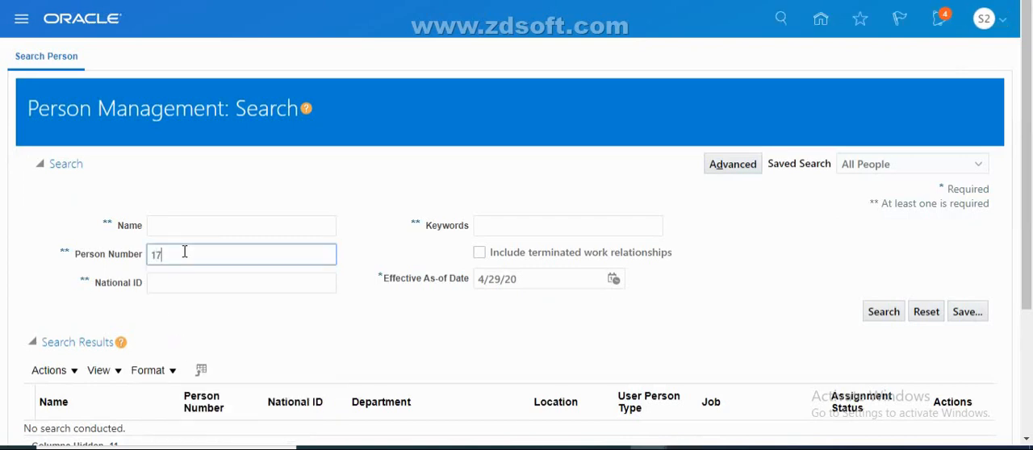
pyautogui.moveTo(1030, 253); pyautogui.dragTo(1030, 410)
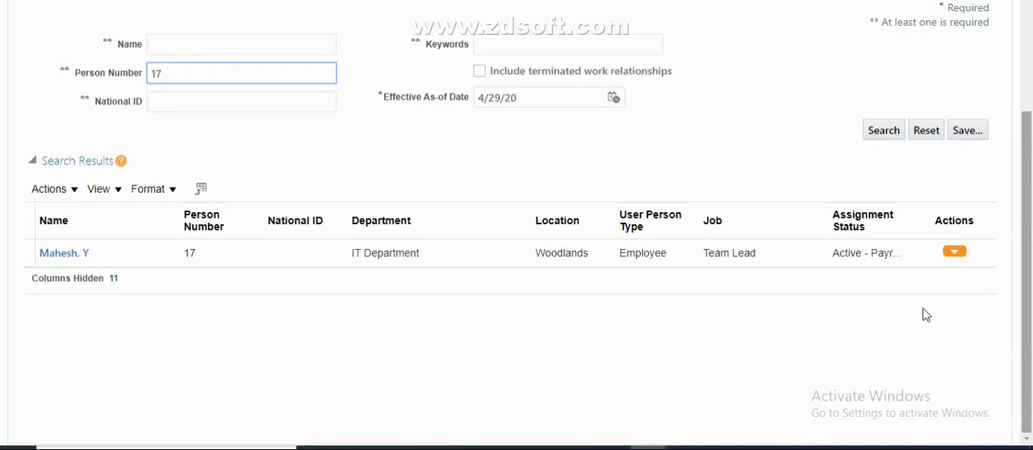
pyautogui.click(936, 262)
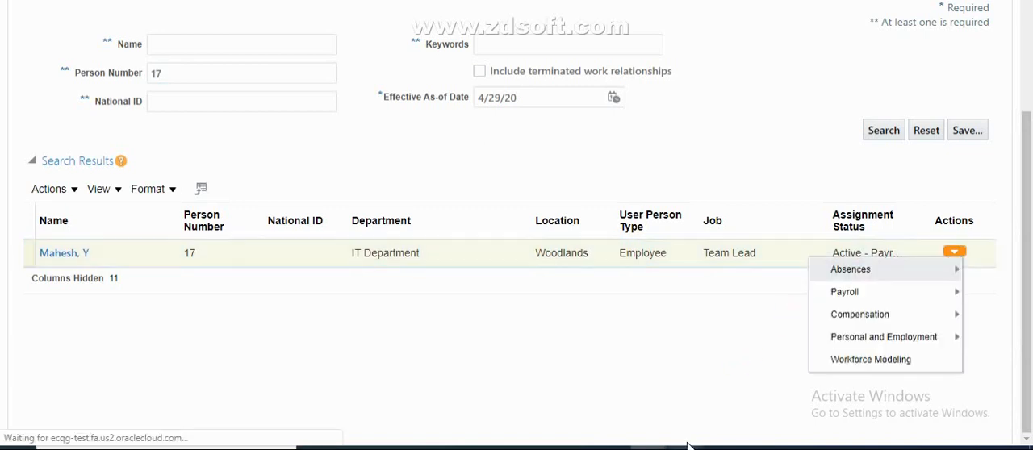
pyautogui.click(648, 448)
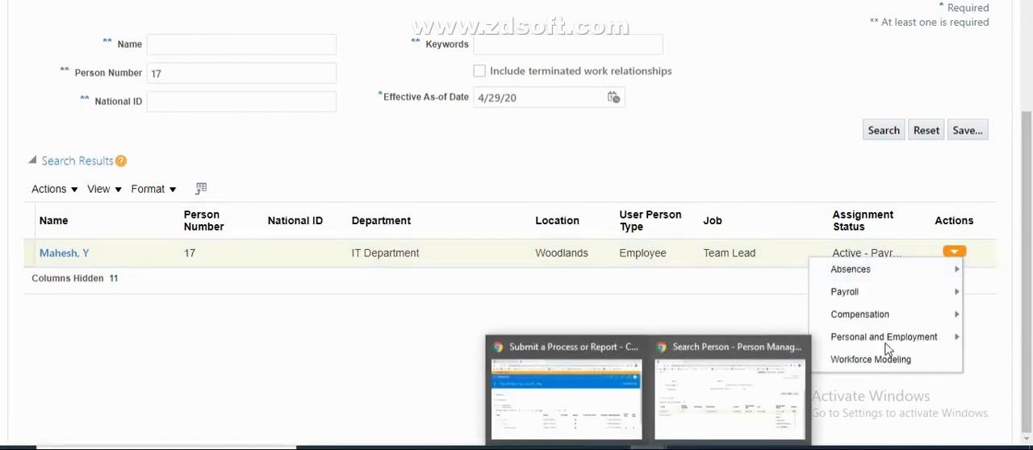
pyautogui.moveTo(888, 343)
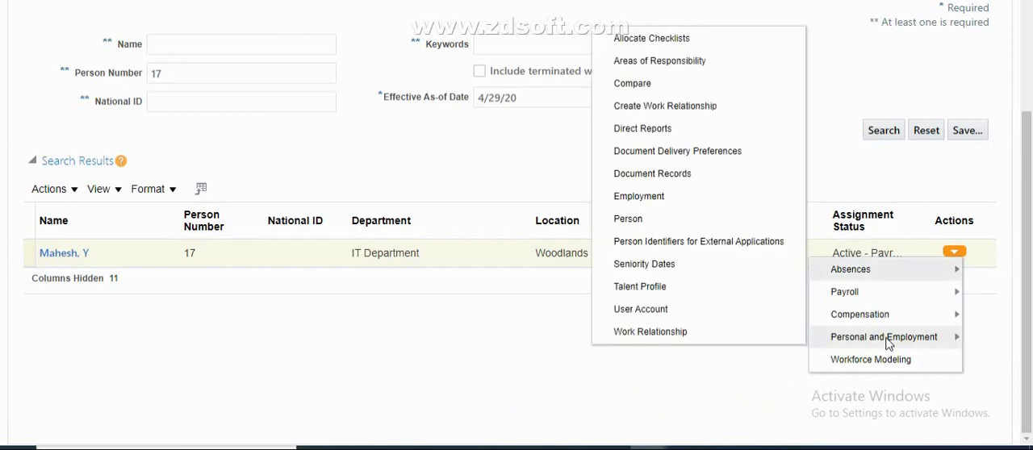
pyautogui.click(637, 219)
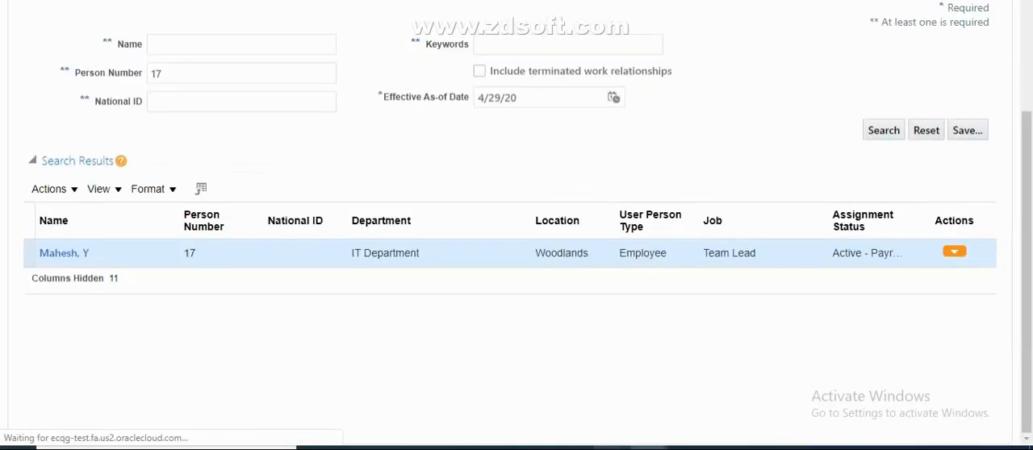
# Return to the FULL_MODE_V1 payroll flow, refresh its task status and examine its process details
pyautogui.click(565, 412)
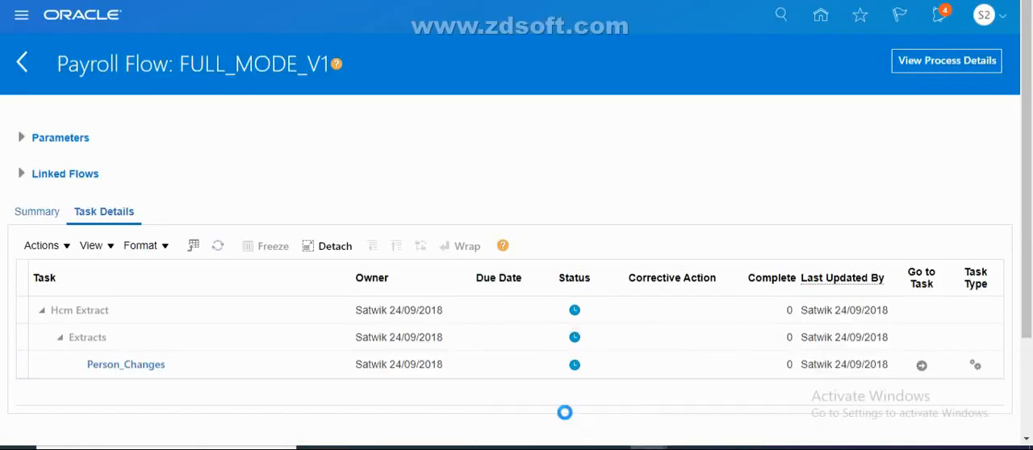
pyautogui.click(219, 247)
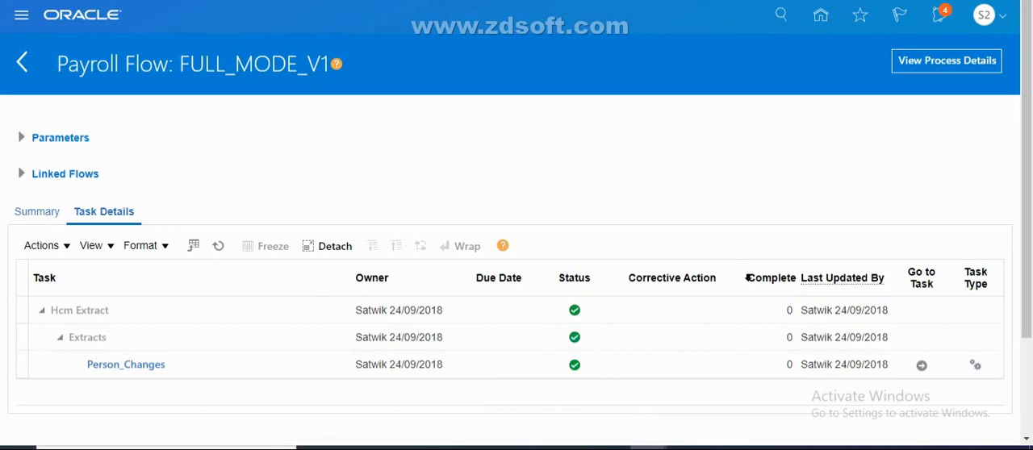
pyautogui.click(945, 62)
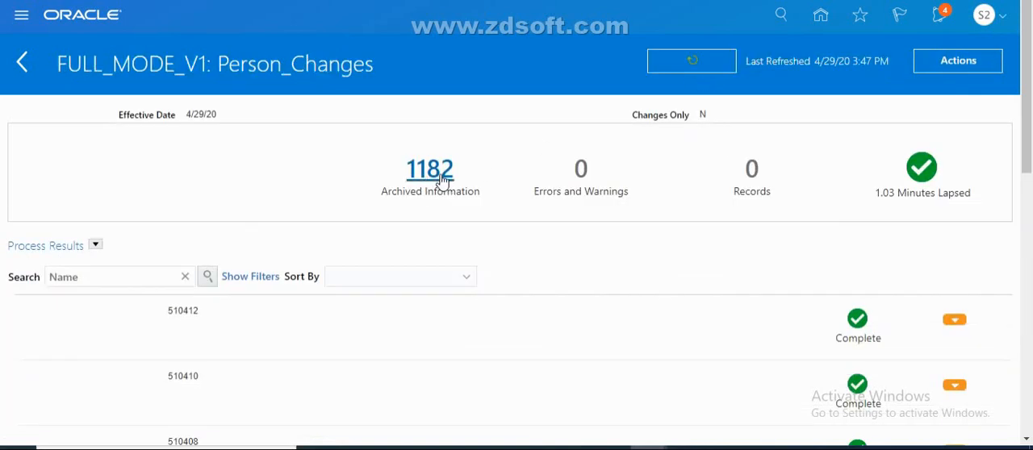
pyautogui.moveTo(1029, 150); pyautogui.dragTo(1031, 132)
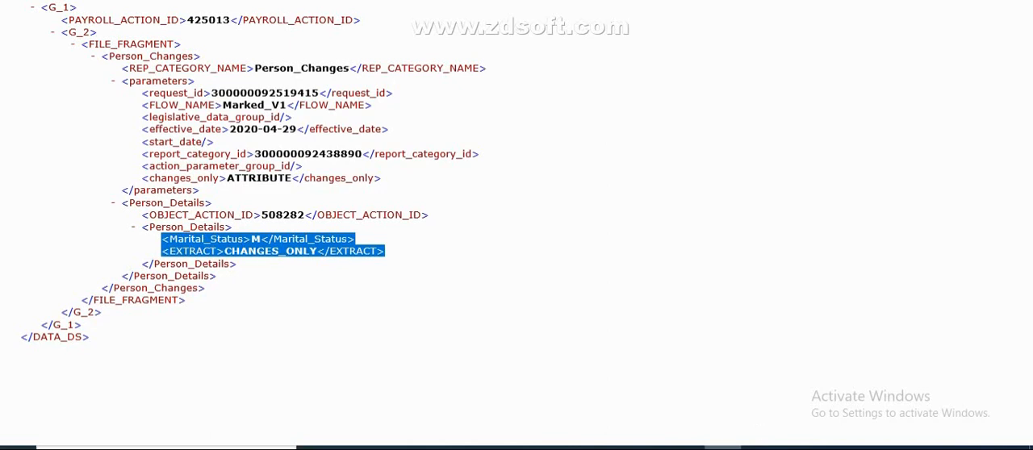
# Switch back to the employee's Person page and set the ethnicity in the Singapore legislative information to Indian
pyautogui.click(685, 448)
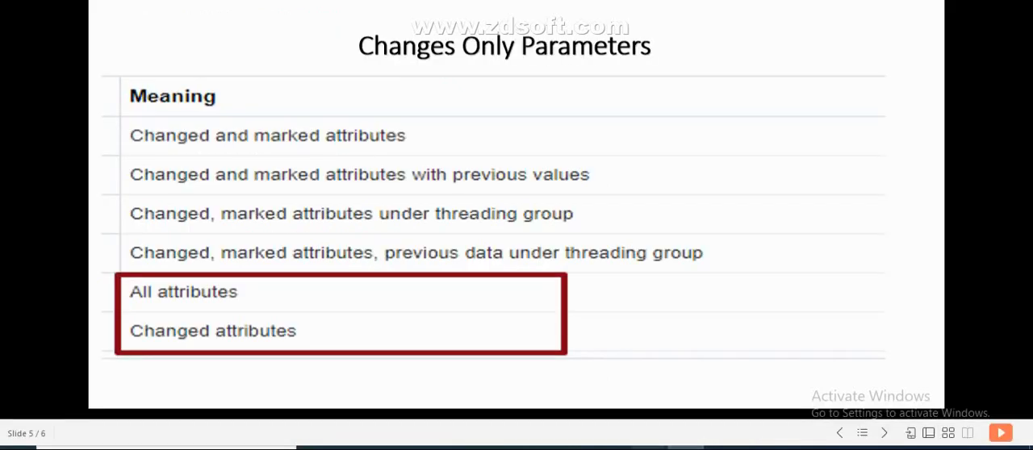
pyautogui.moveTo(685, 447)
pyautogui.moveTo(722, 360)
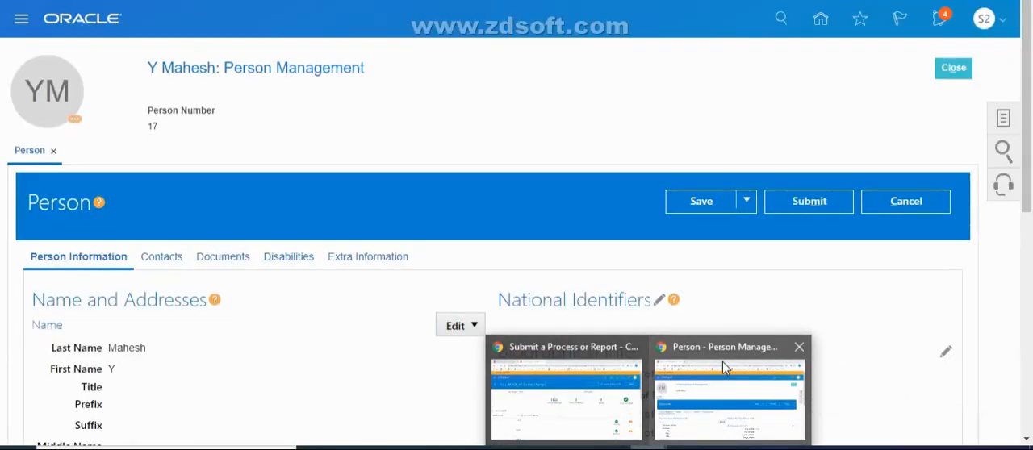
pyautogui.click(726, 406)
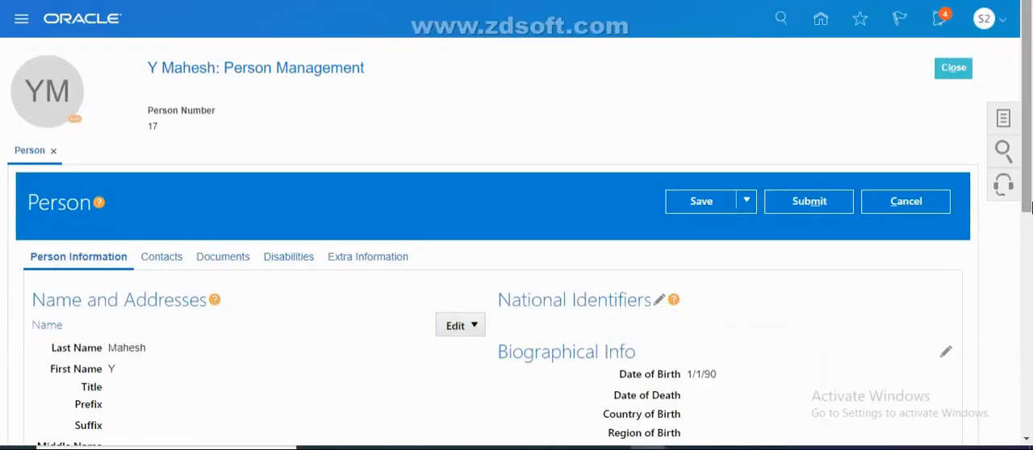
pyautogui.moveTo(1031, 166); pyautogui.dragTo(1030, 354)
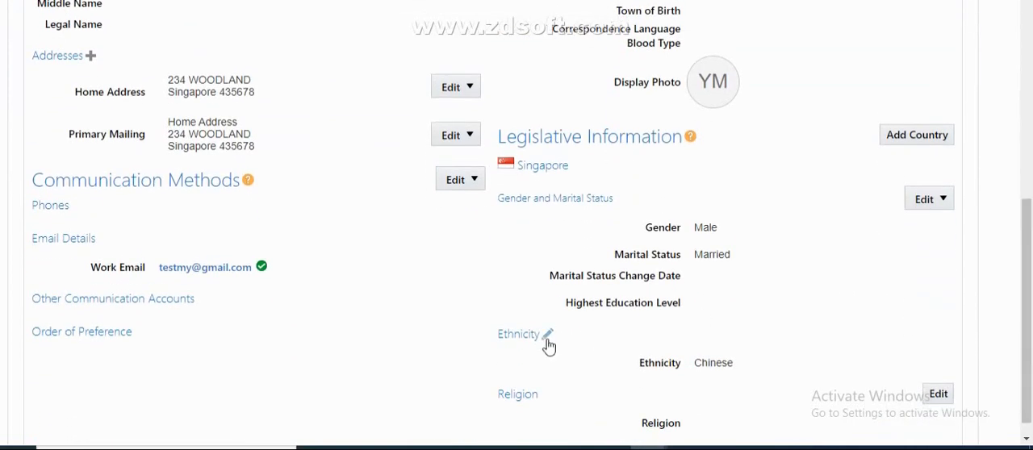
pyautogui.click(546, 342)
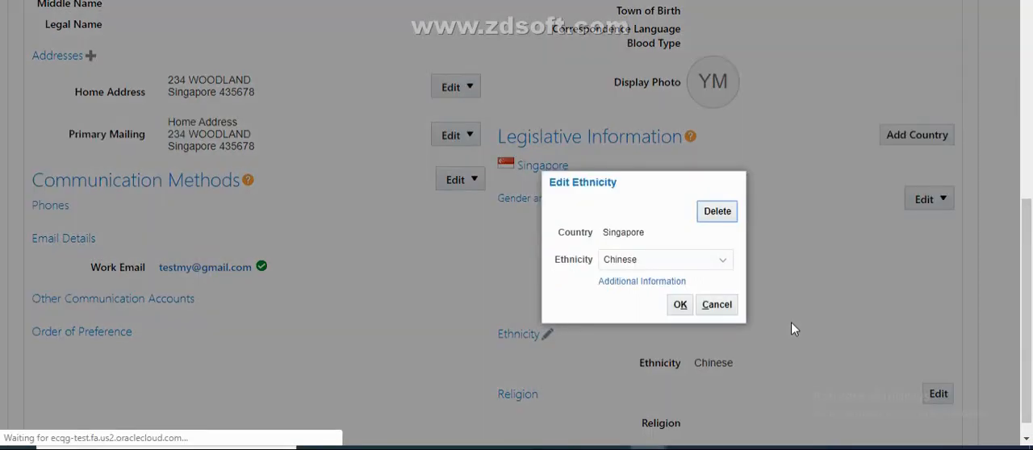
pyautogui.click(703, 259)
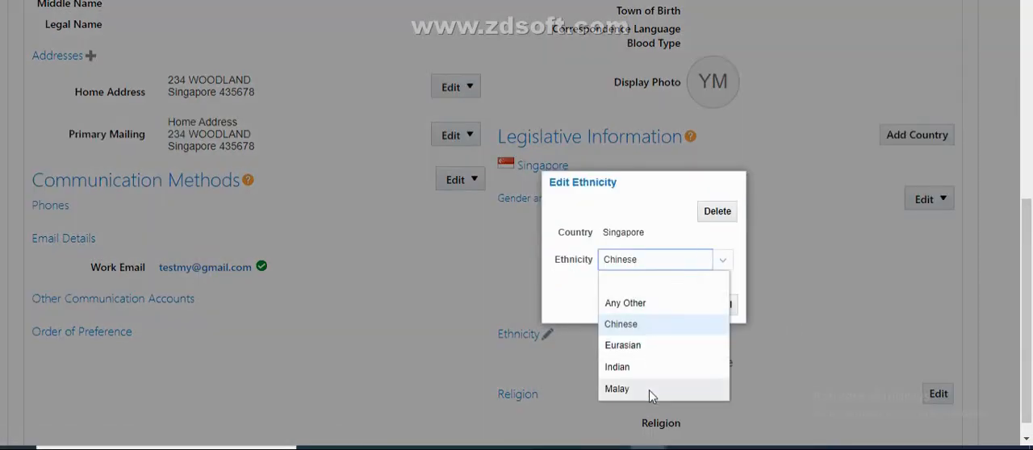
pyautogui.click(634, 369)
pyautogui.click(680, 304)
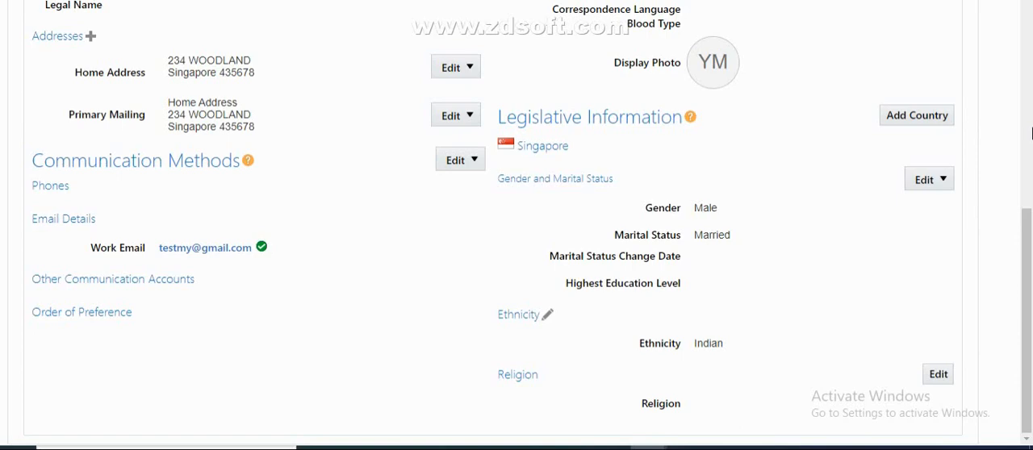
# Submit the employee's person changes, acknowledge the confirmation and close the record
pyautogui.moveTo(1025, 208); pyautogui.dragTo(1025, 4)
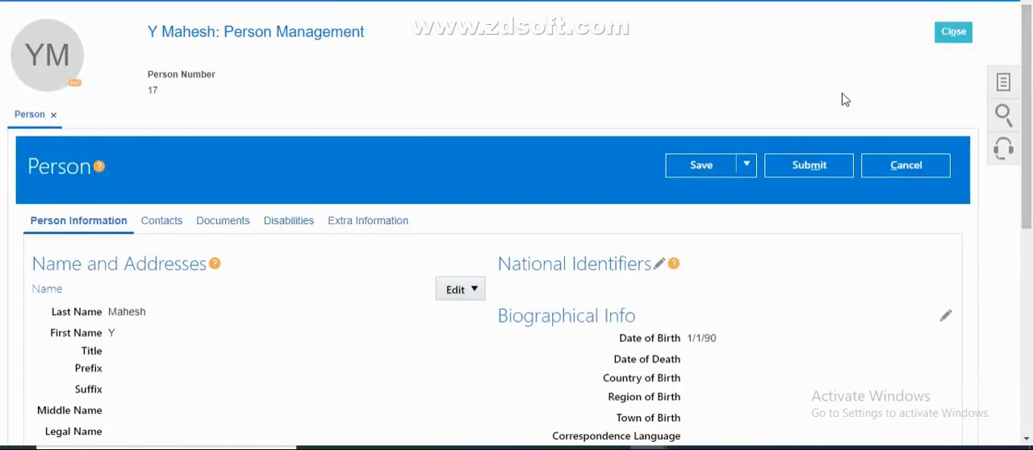
pyautogui.click(798, 170)
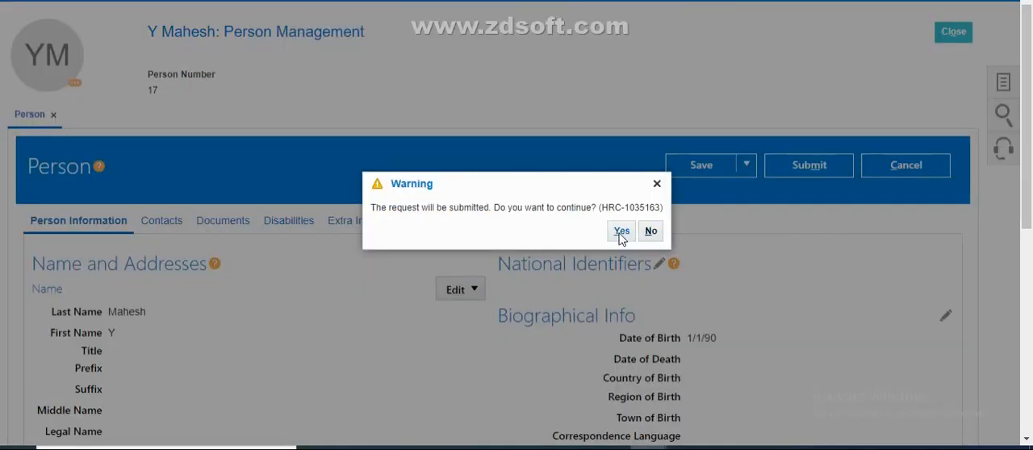
pyautogui.click(621, 234)
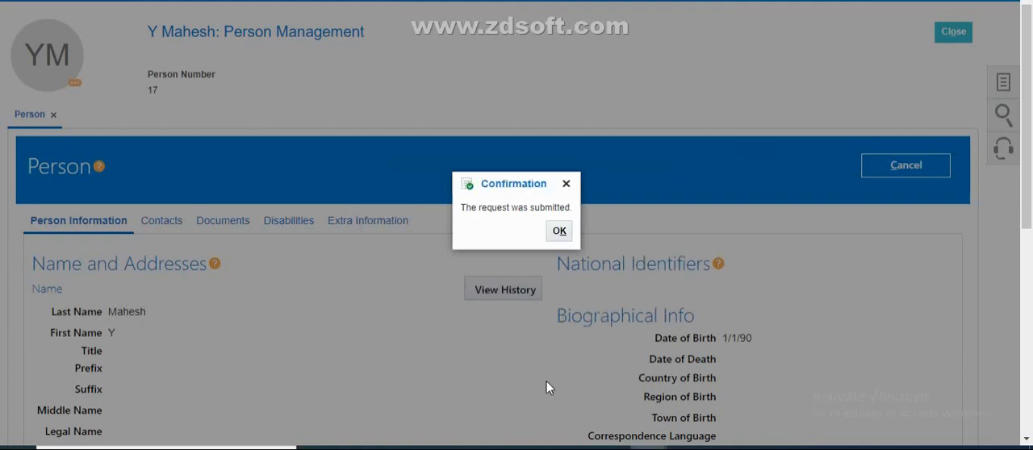
pyautogui.click(557, 230)
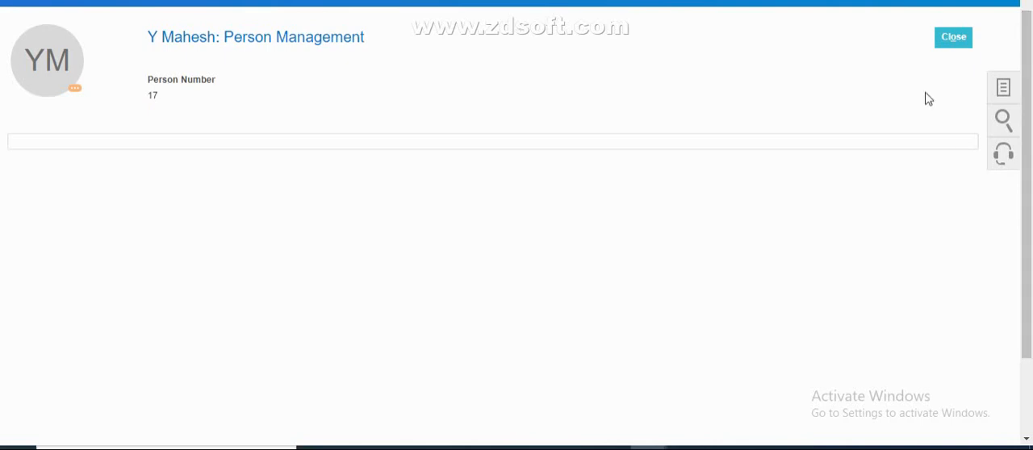
pyautogui.click(959, 37)
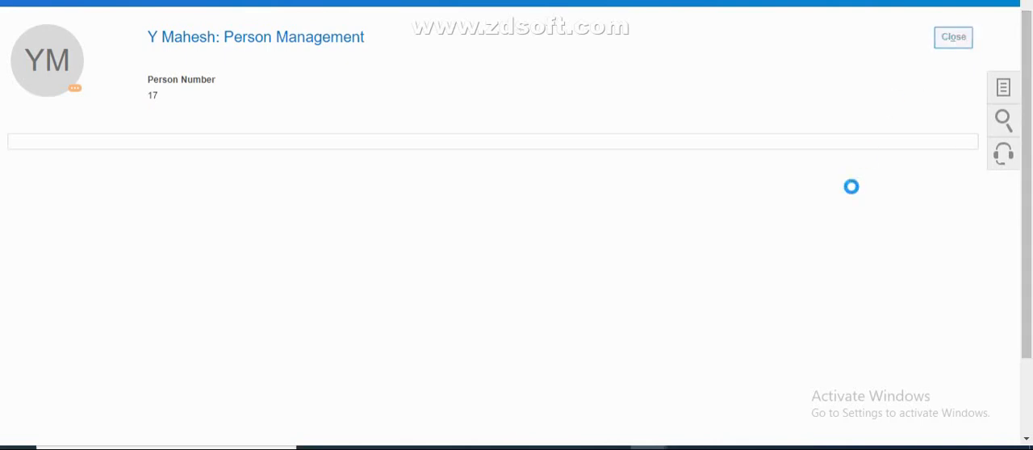
# Leave the FULL_MODE_V1 results and begin a new Person_Changes submission at its parameters
pyautogui.hotkey('alt', 'Tab')
pyautogui.hotkey('alt', 'Tab')
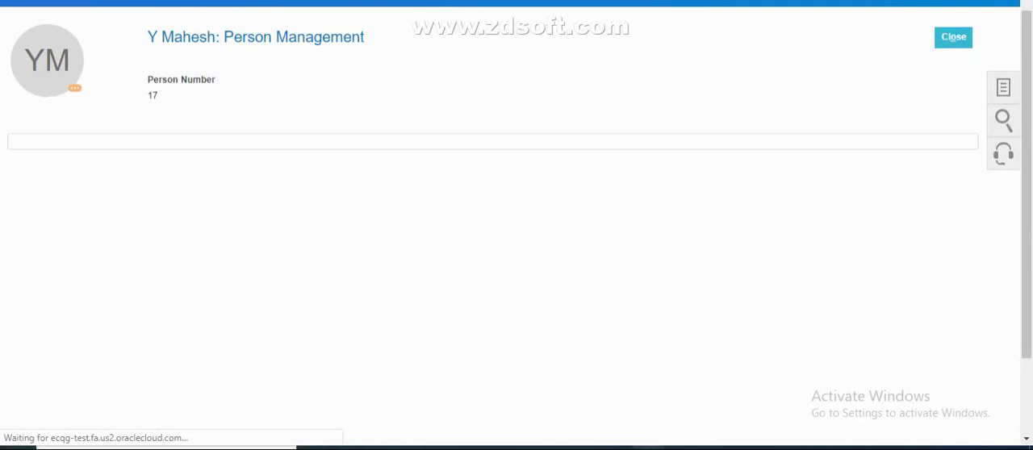
pyautogui.click(649, 448)
pyautogui.click(518, 392)
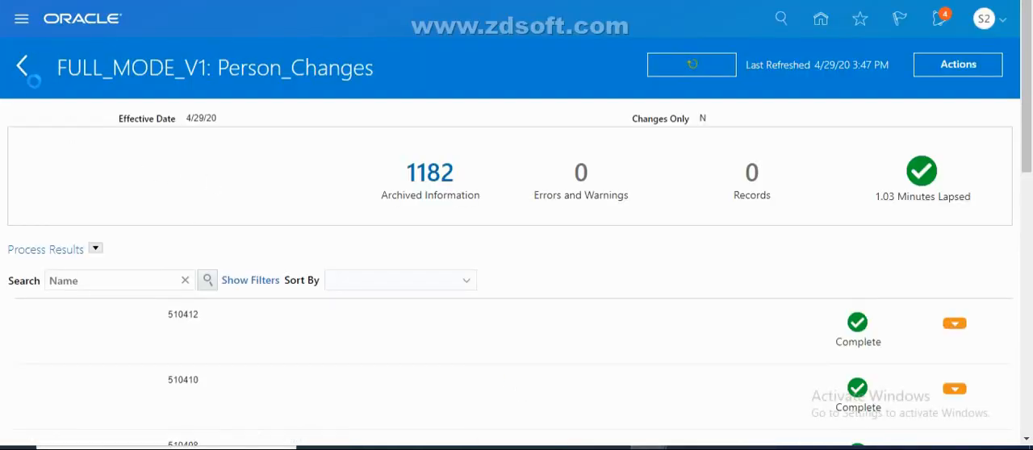
pyautogui.click(20, 66)
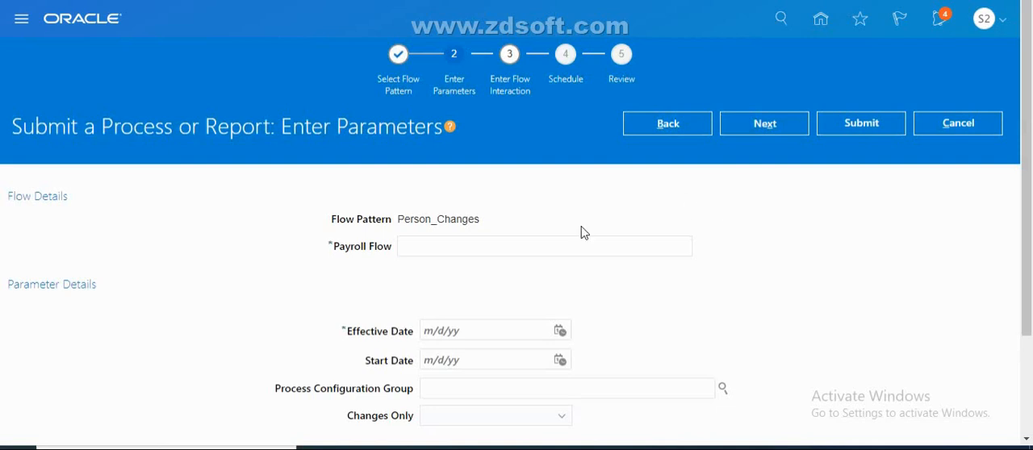
# Name the payroll flow Final Mark_Test and set its effective date to 4/29/20
pyautogui.click(452, 237)
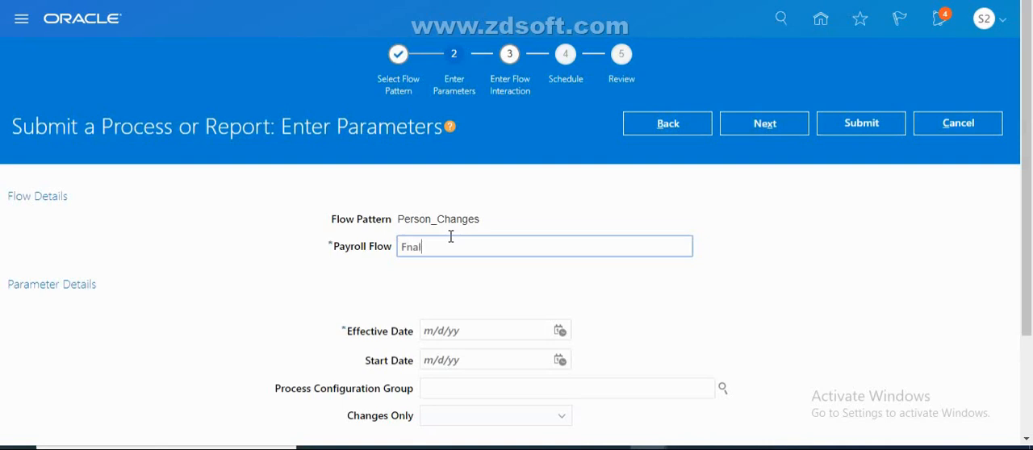
pyautogui.press('BackSpace')
pyautogui.press('BackSpace')
pyautogui.press('BackSpace')
pyautogui.write('inal Mar')
pyautogui.click(560, 331)
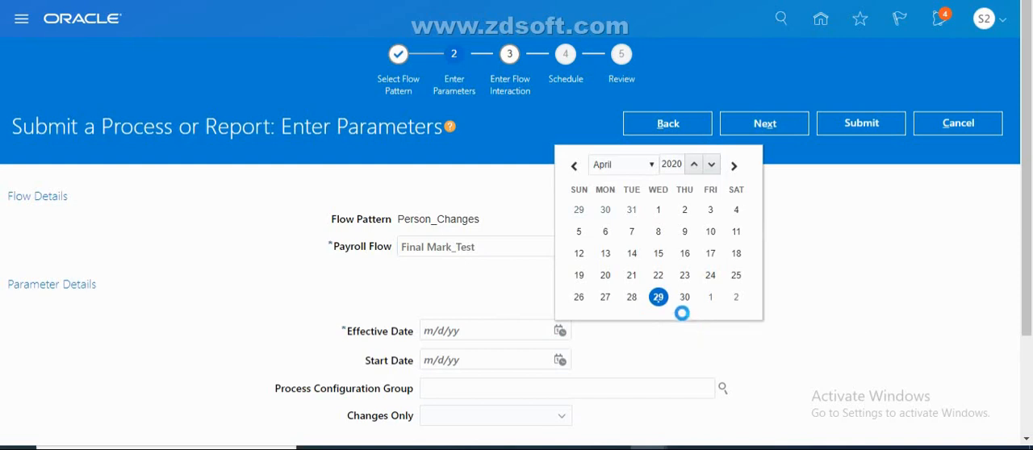
pyautogui.click(660, 297)
# Set Changes Only to Changed and marked attributes, then submit the Final Mark_Test flow and acknowledge the confirmation
pyautogui.scroll(-2, 1028, 273)
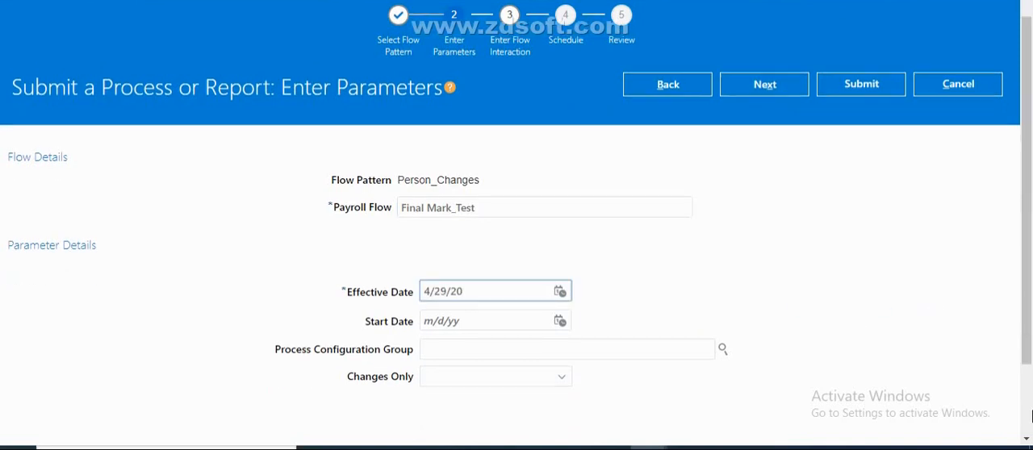
pyautogui.click(526, 292)
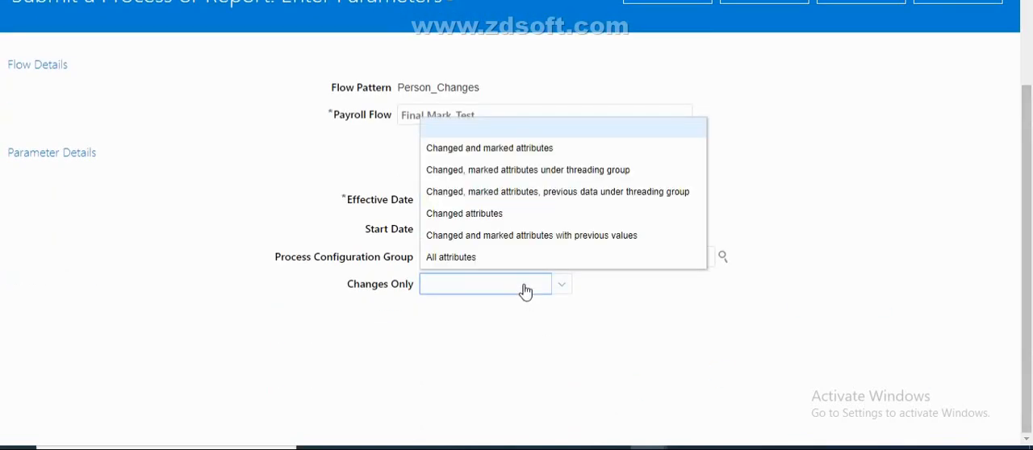
pyautogui.click(493, 159)
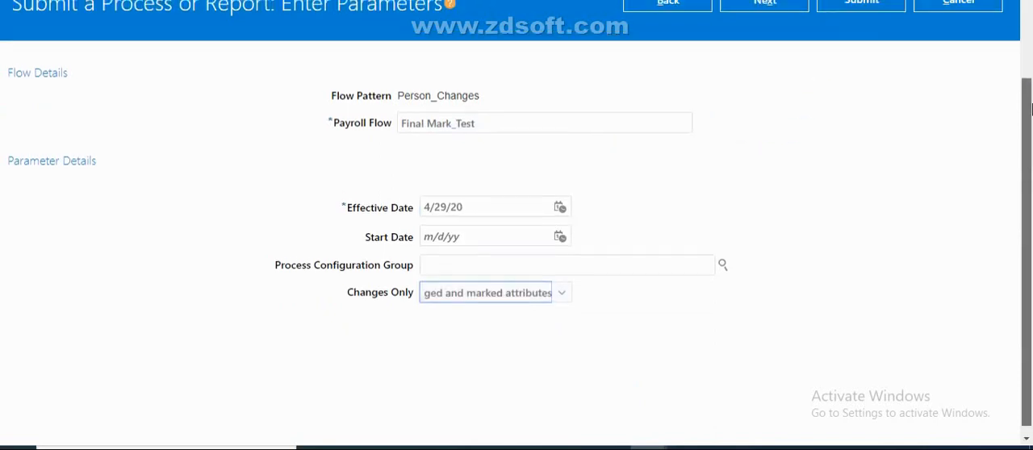
pyautogui.scroll(2, 855, 64)
pyautogui.click(845, 128)
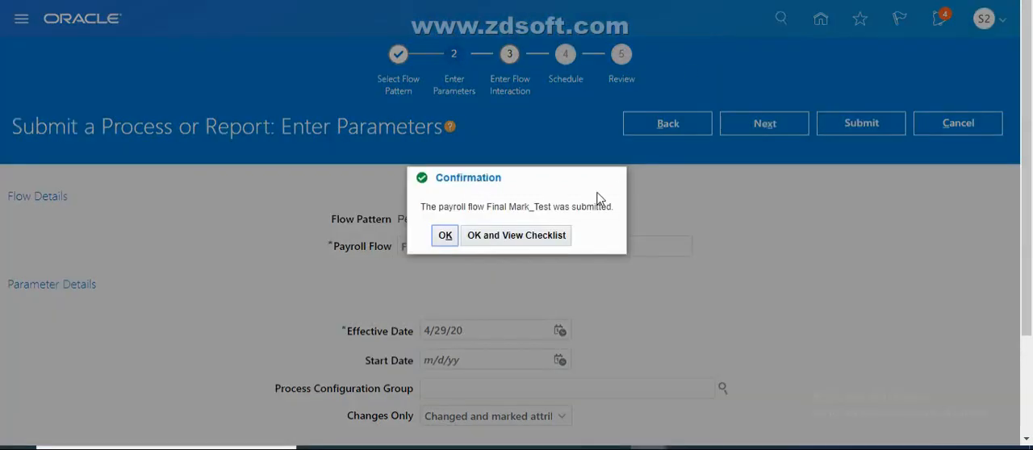
pyautogui.click(512, 234)
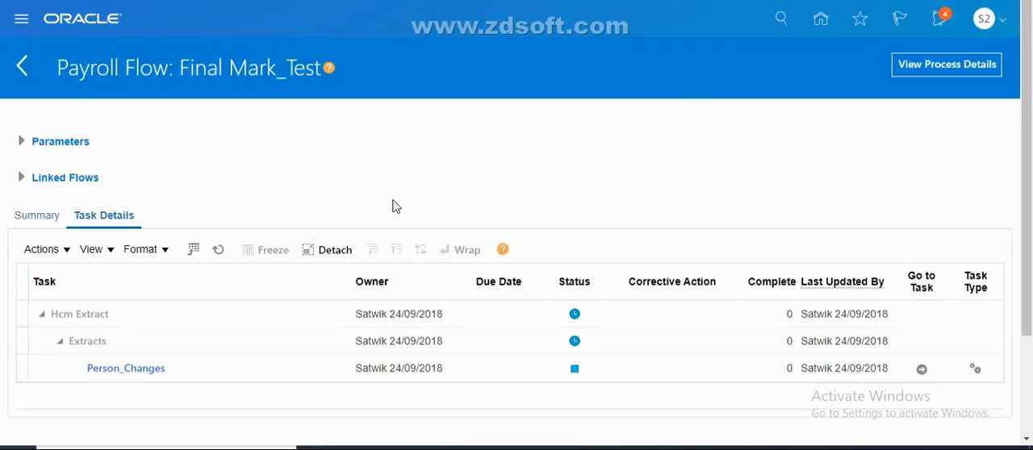
# Refresh the Final Mark_Test task statuses and open the flow's process details
pyautogui.click(218, 251)
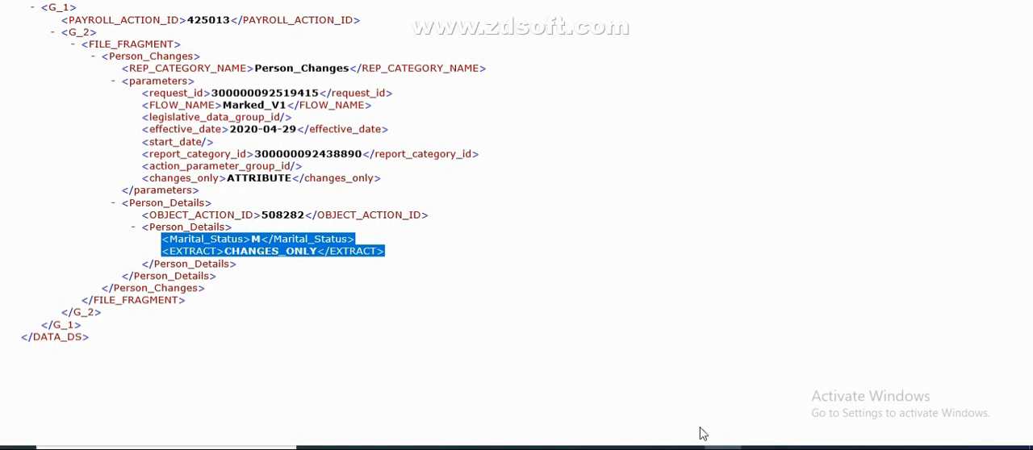
pyautogui.click(648, 448)
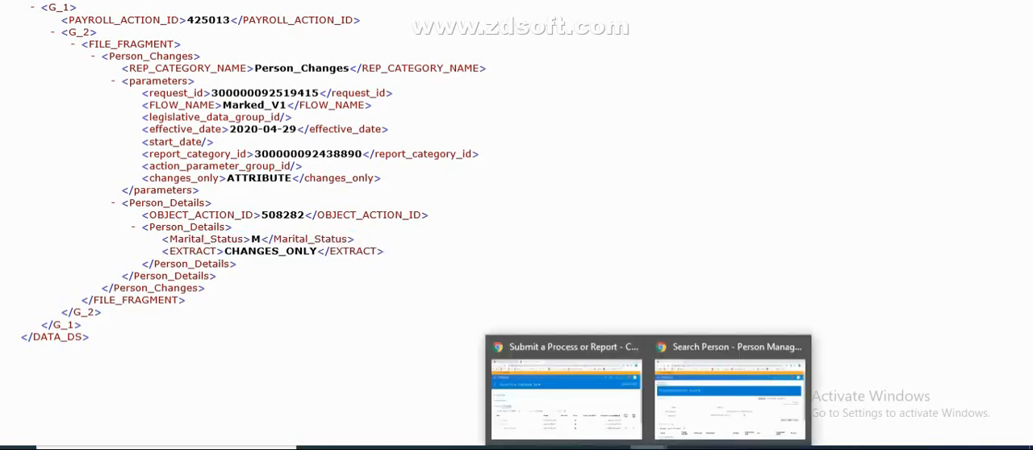
pyautogui.click(597, 411)
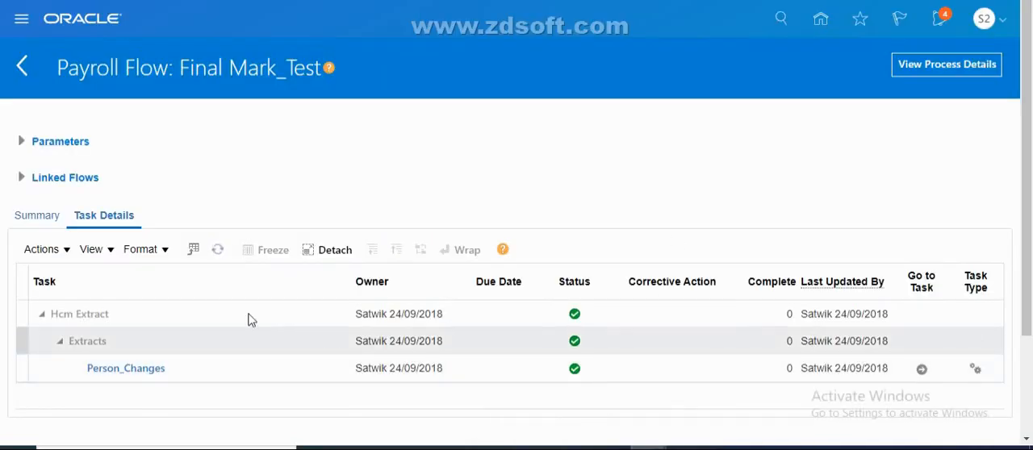
pyautogui.click(918, 67)
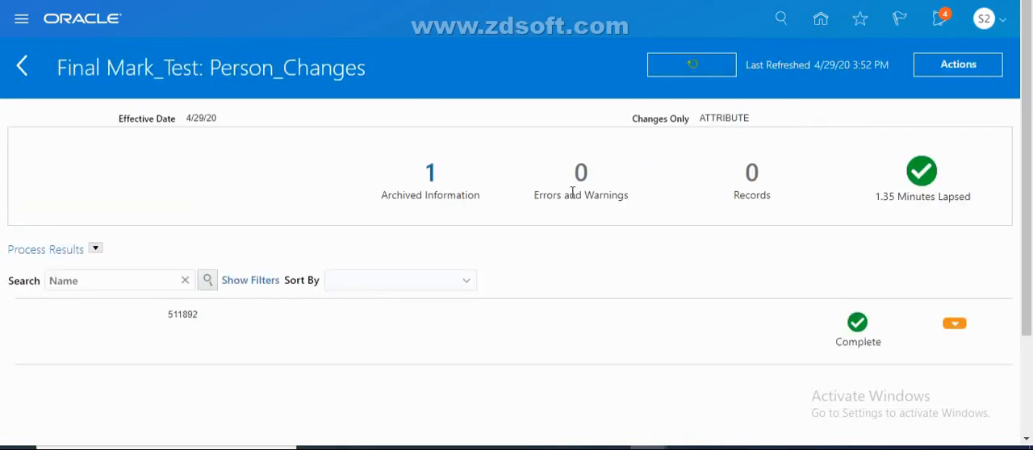
# View the Final Mark_Test results, download Person Details.xml and have it open when done
pyautogui.click(981, 71)
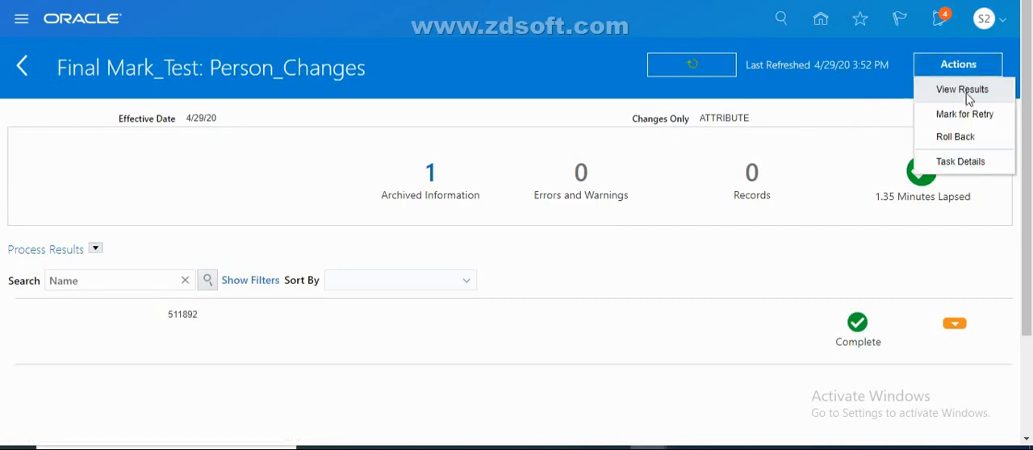
pyautogui.click(967, 93)
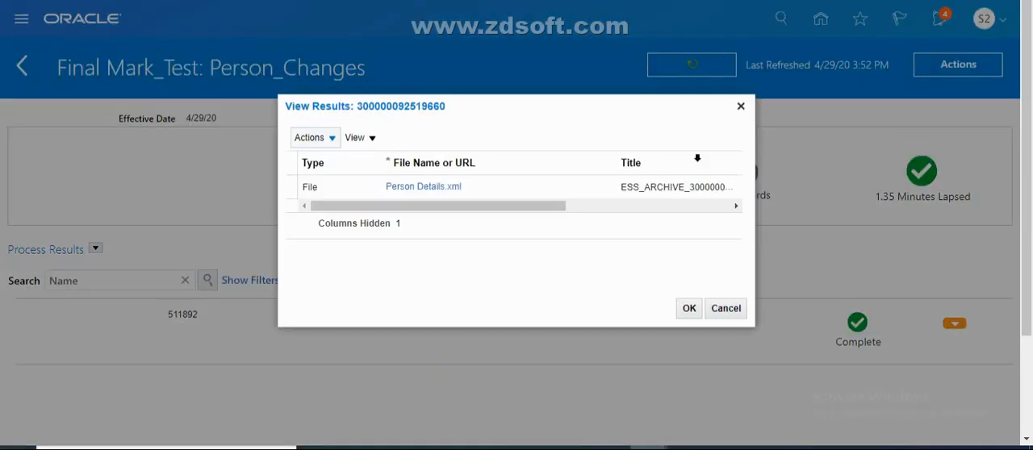
pyautogui.click(451, 188)
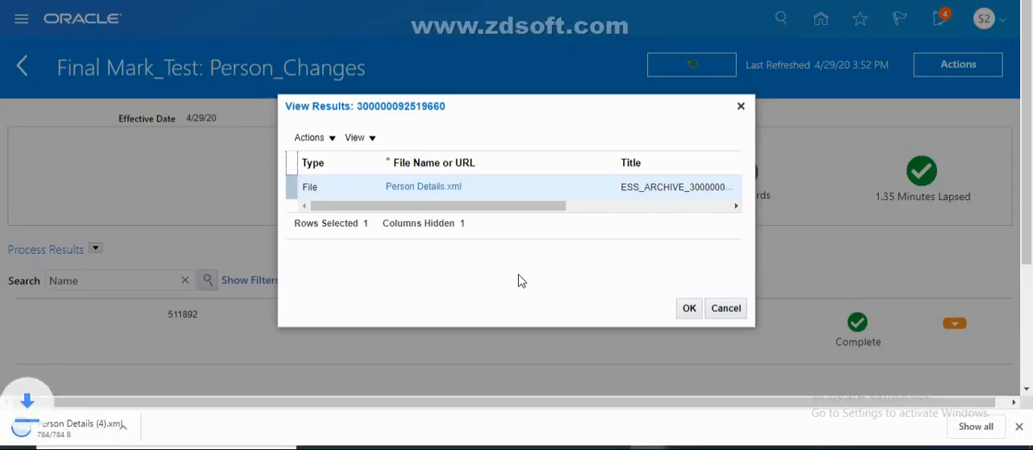
pyautogui.click(164, 430)
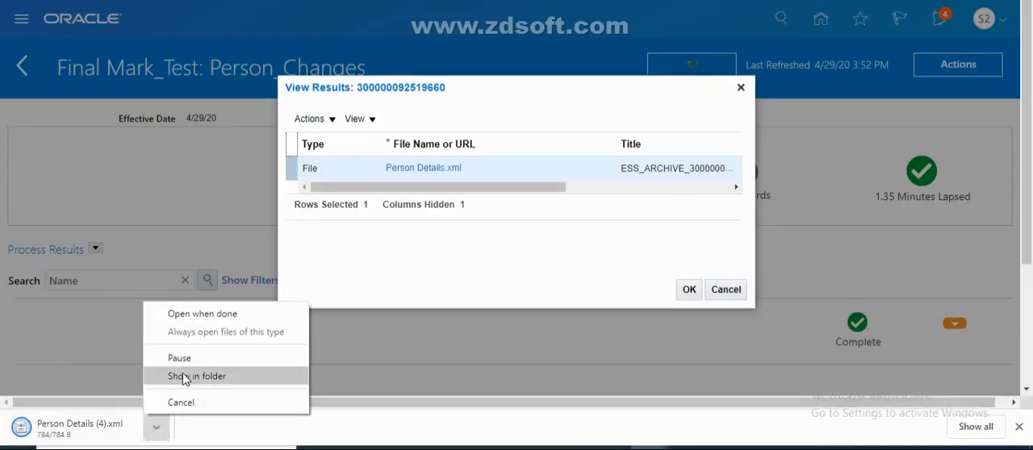
pyautogui.click(199, 316)
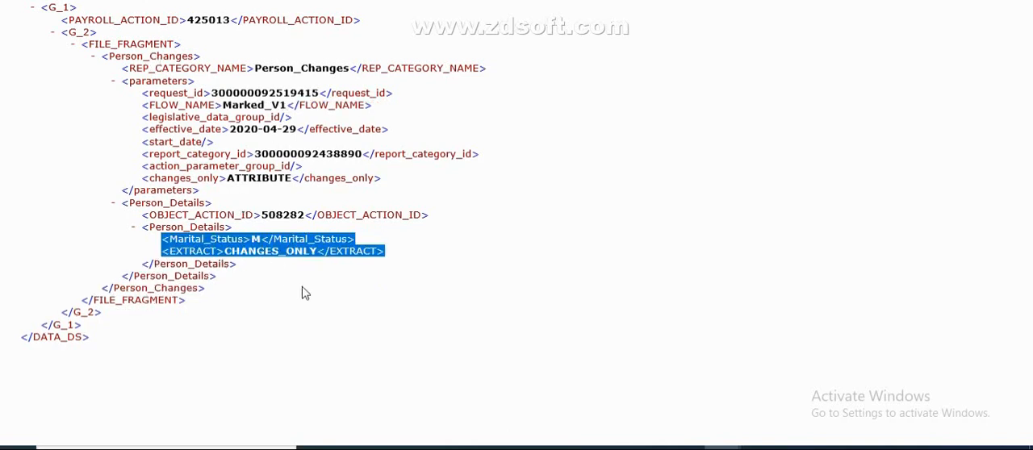
# Examine the Person_Details attributes in the Final Mark_Test XML output and switch to the Changes Only Parameters slide
pyautogui.click(334, 409)
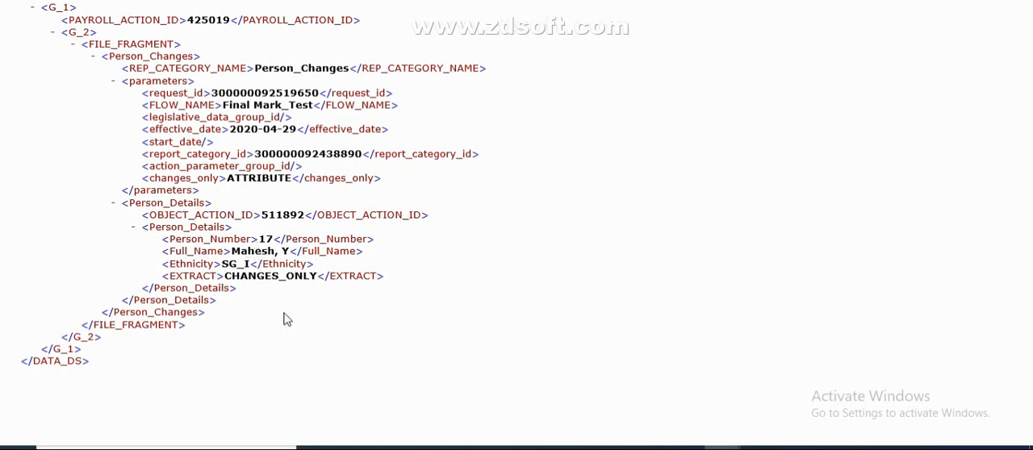
pyautogui.moveTo(339, 313); pyautogui.dragTo(339, 296)
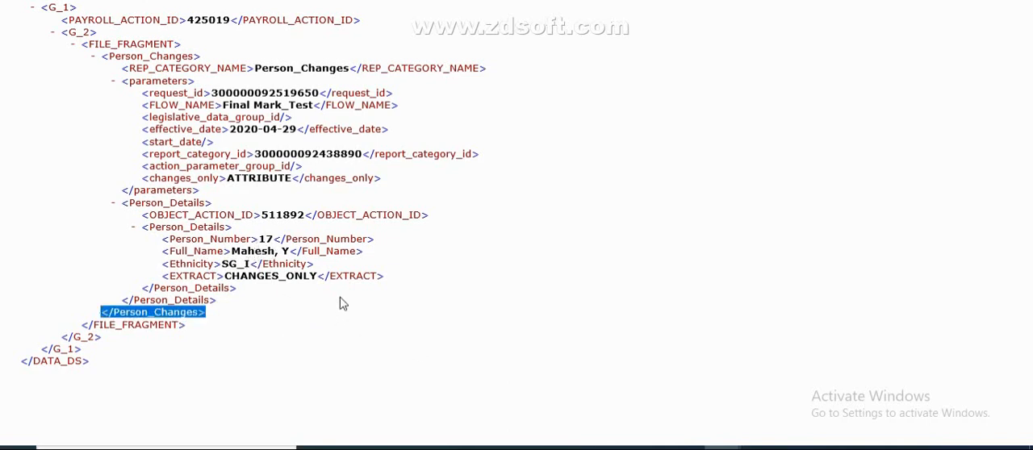
pyautogui.click(531, 385)
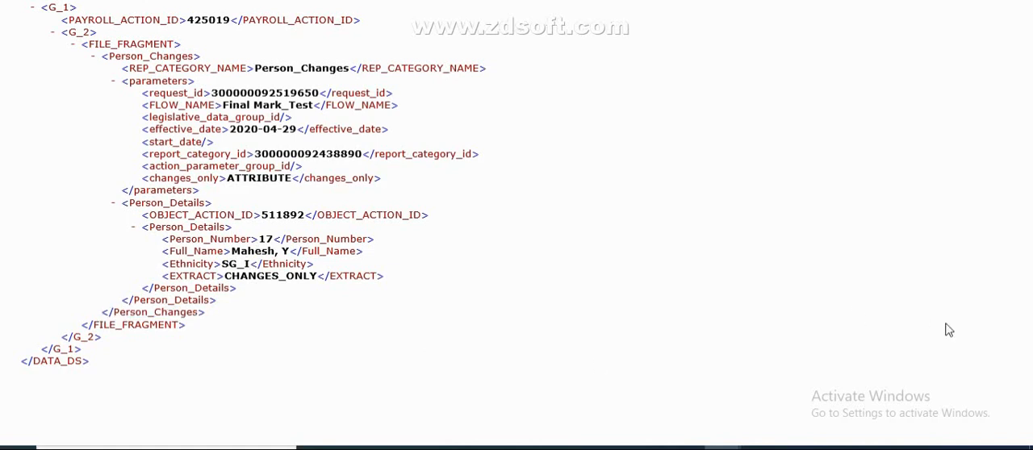
pyautogui.click(685, 449)
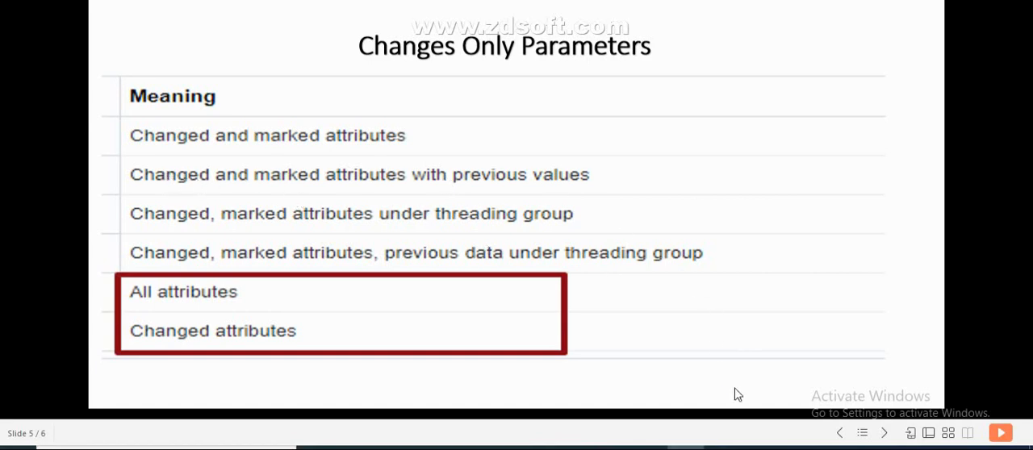
# Switch to Person Management in the browser and search for the second employee by person number
pyautogui.moveTo(645, 445)
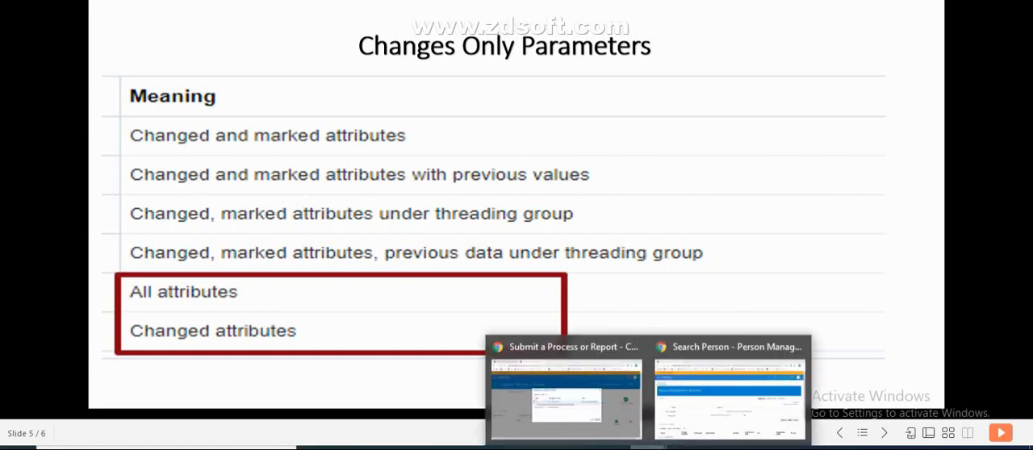
pyautogui.click(740, 402)
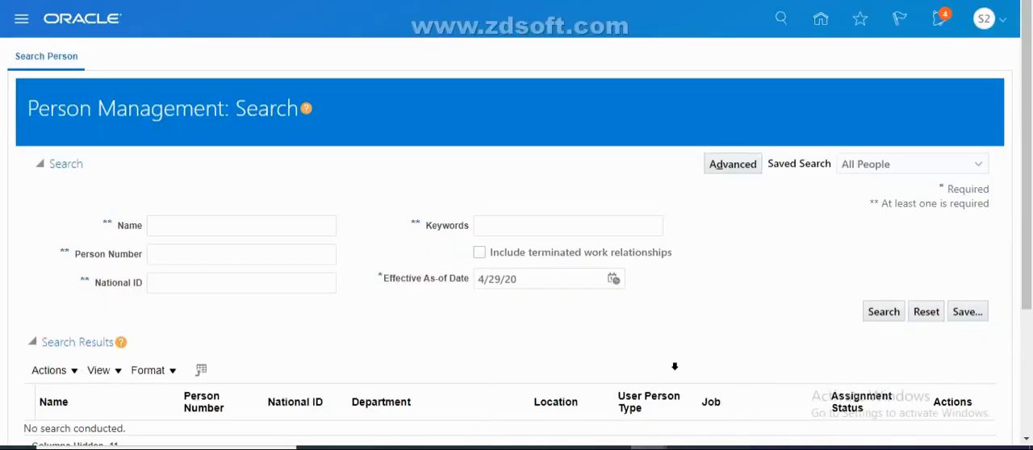
pyautogui.click(263, 252)
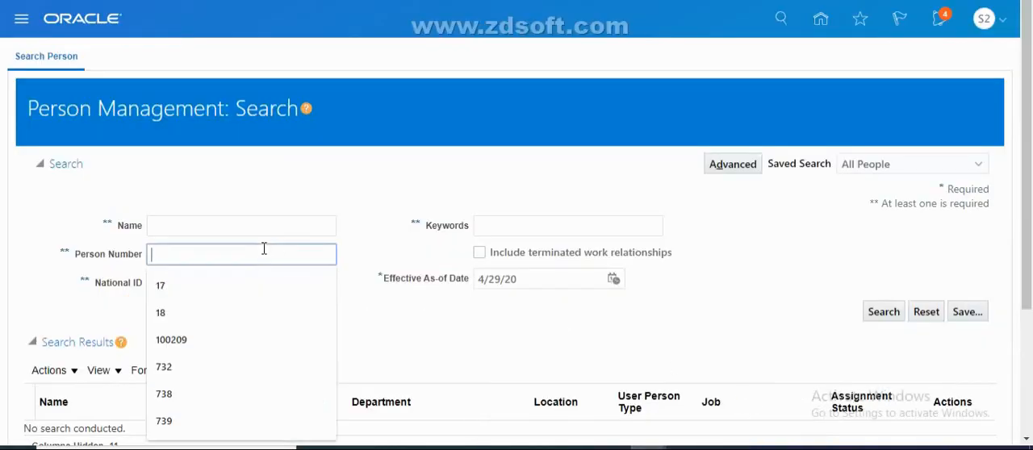
pyautogui.click(184, 313)
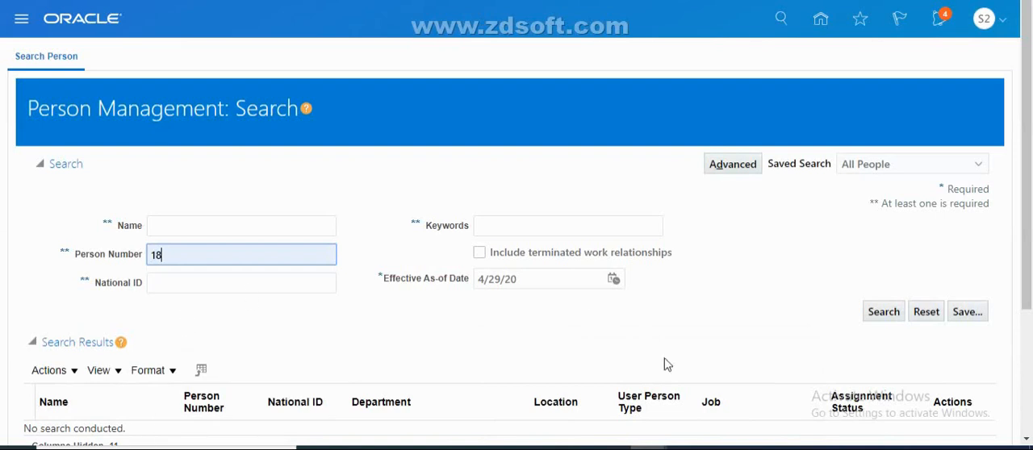
pyautogui.click(884, 313)
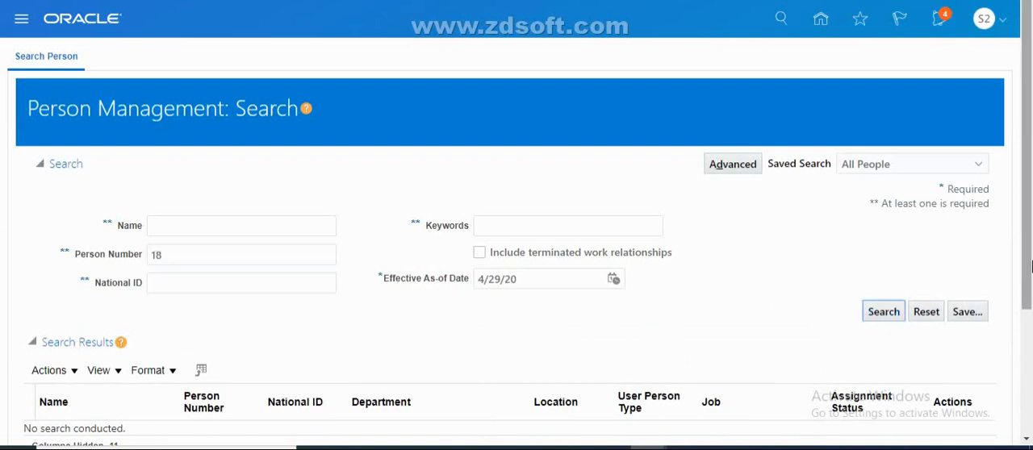
pyautogui.scroll(-2, 646, 315)
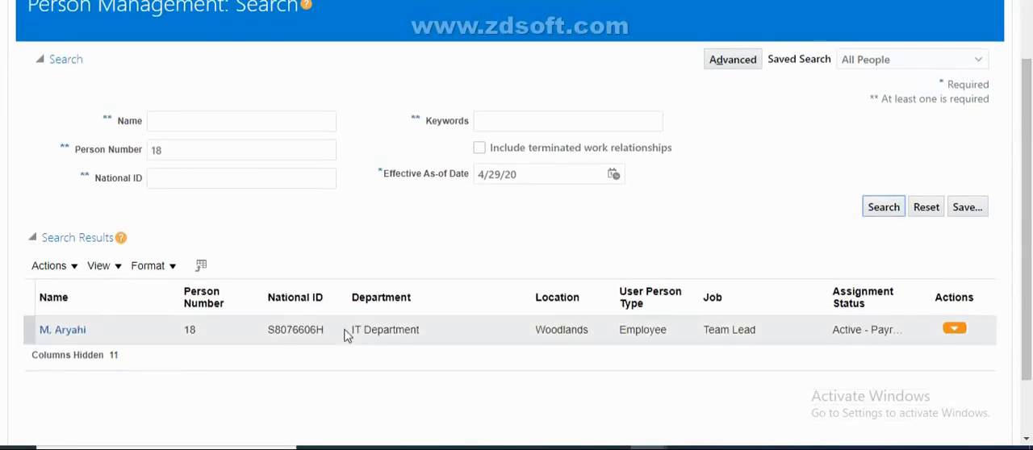
# Open the Person page for the employee found, from the Personal and Employment actions
pyautogui.click(953, 331)
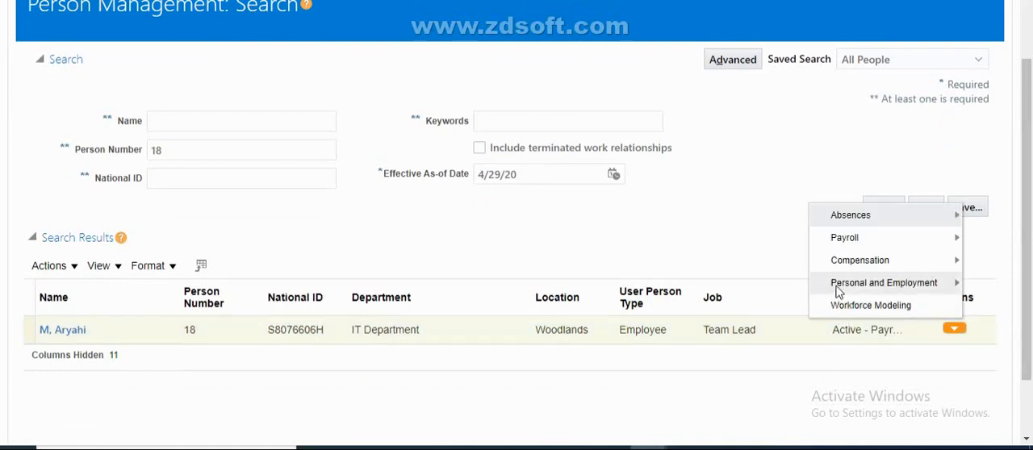
pyautogui.moveTo(839, 289)
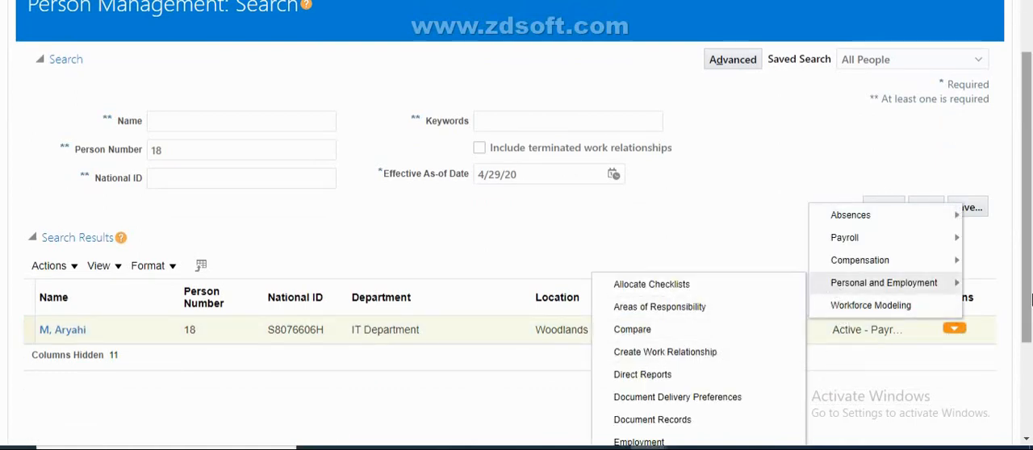
pyautogui.scroll(-2, 1029, 301)
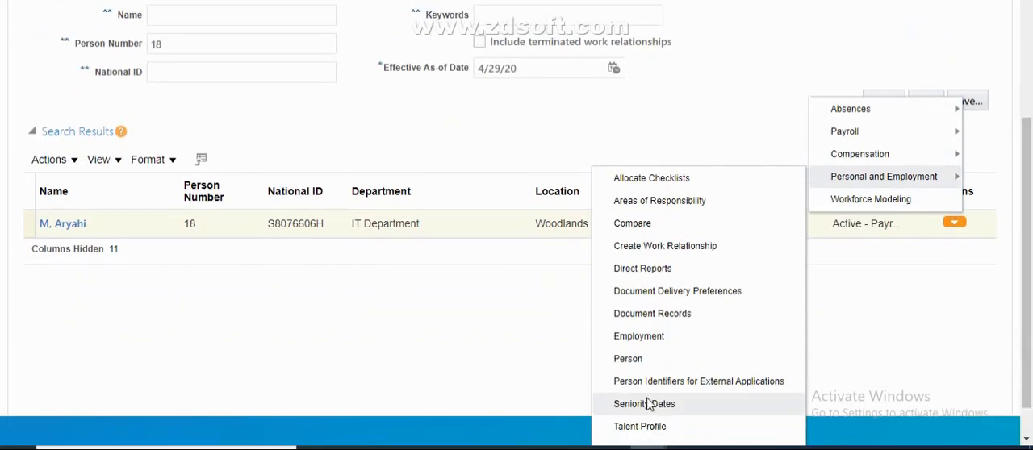
pyautogui.click(622, 359)
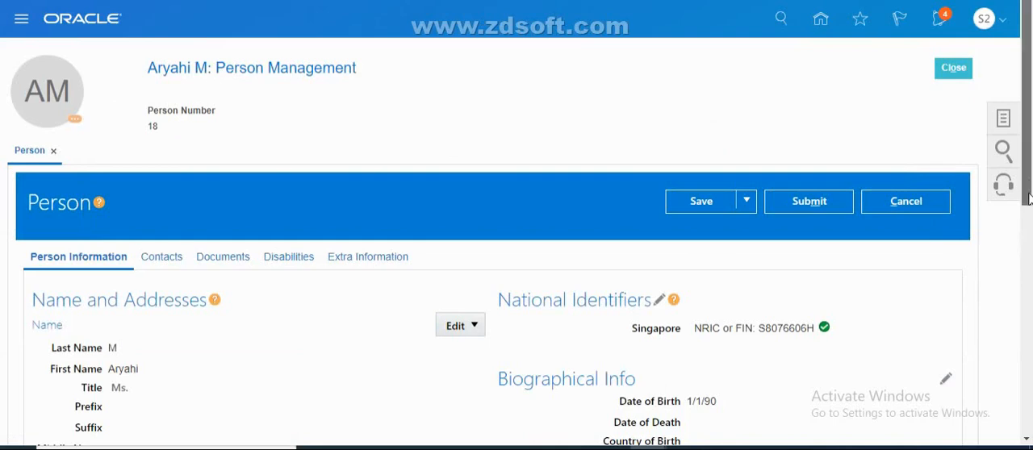
# Replace the employee's date of birth in the biographical information and accept the edit
pyautogui.scroll(-3, 1028, 257)
pyautogui.click(946, 190)
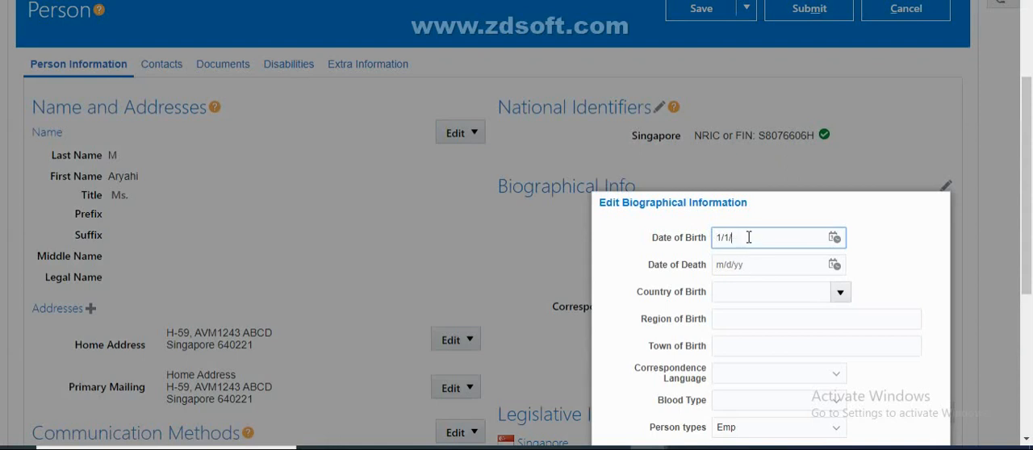
pyautogui.press('BackSpace')
pyautogui.press('BackSpace')
pyautogui.press('BackSpace')
pyautogui.write('101')
pyautogui.write('10')
pyautogui.write('/19')
pyautogui.write('78')
pyautogui.moveTo(1031, 255); pyautogui.dragTo(1027, 332)
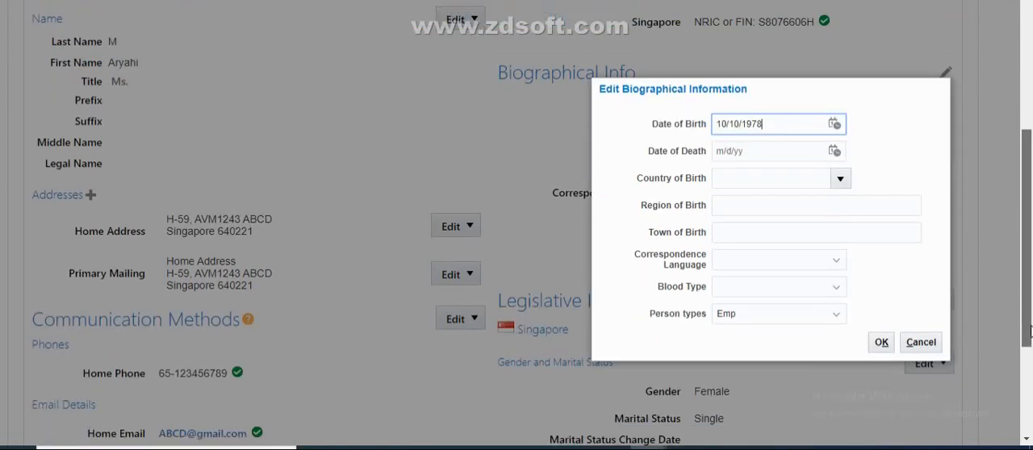
pyautogui.click(880, 289)
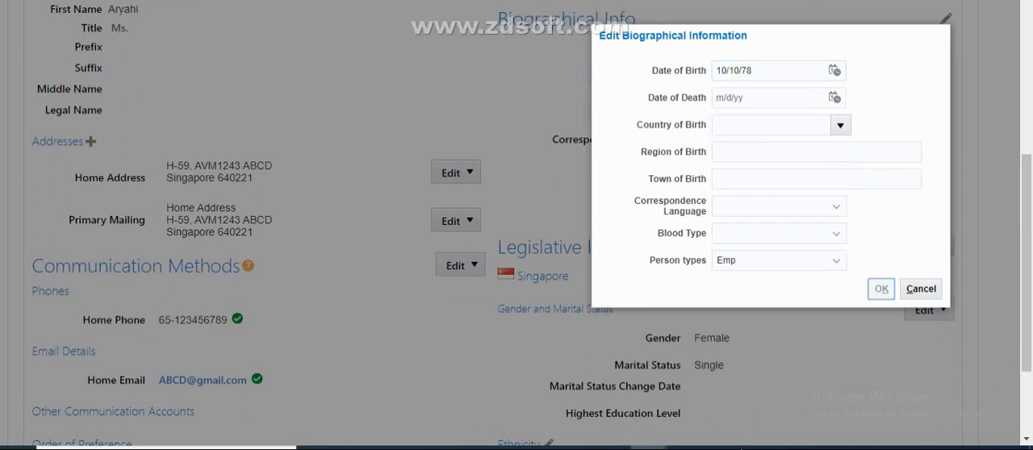
# Review the Final Mark_Test XML output again, along with the Changes Only Parameters slide
pyautogui.moveTo(722, 448)
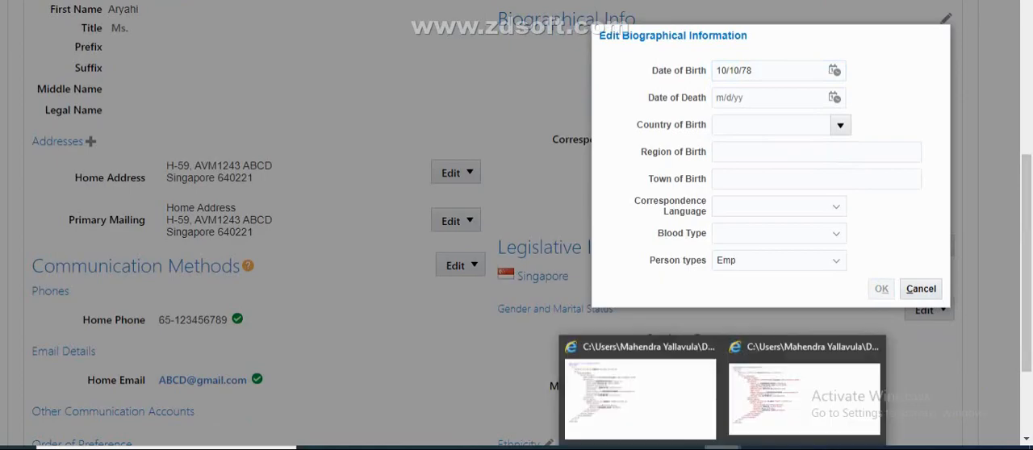
pyautogui.click(768, 393)
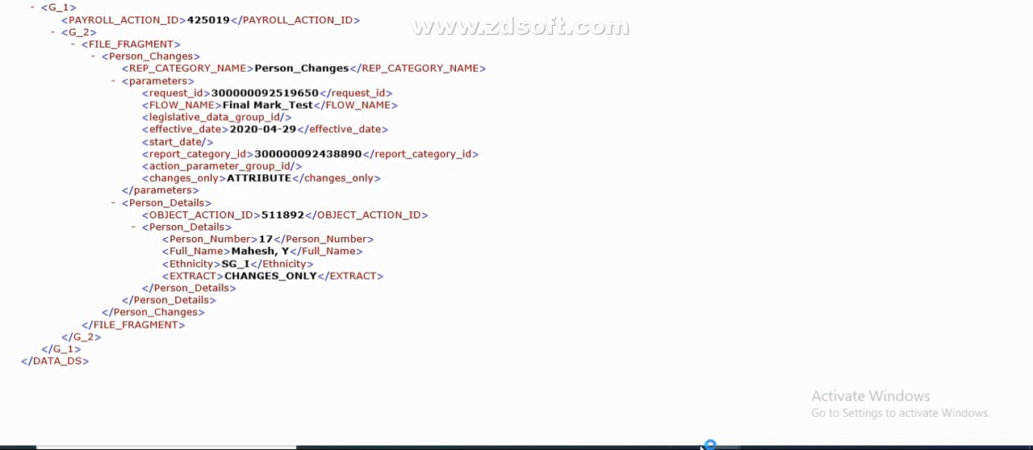
pyautogui.click(685, 447)
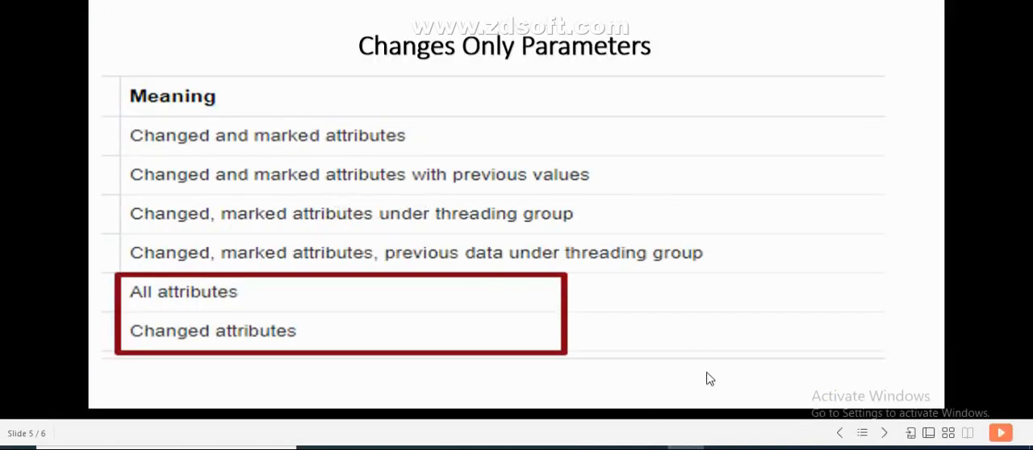
pyautogui.moveTo(679, 446)
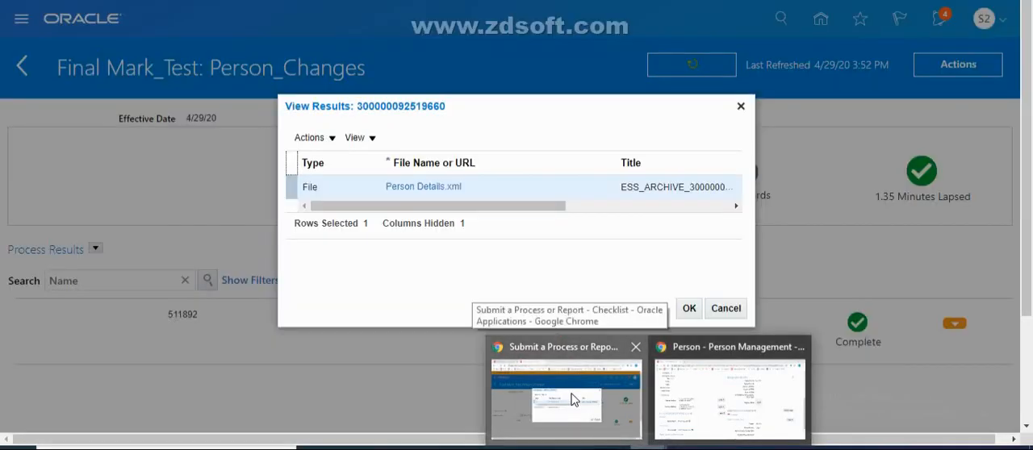
# In the employee's Singapore legislative information, correct the gender to Male and the marital status to Married
pyautogui.click(638, 399)
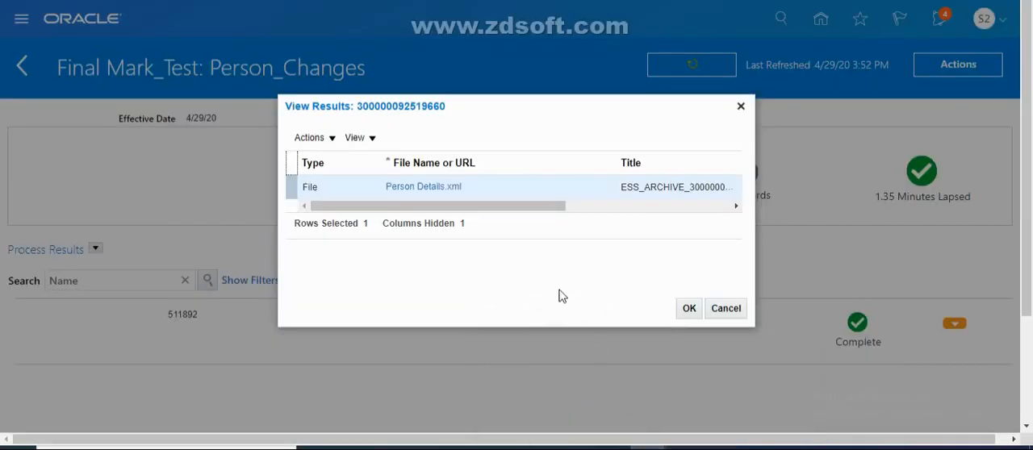
pyautogui.moveTo(649, 446)
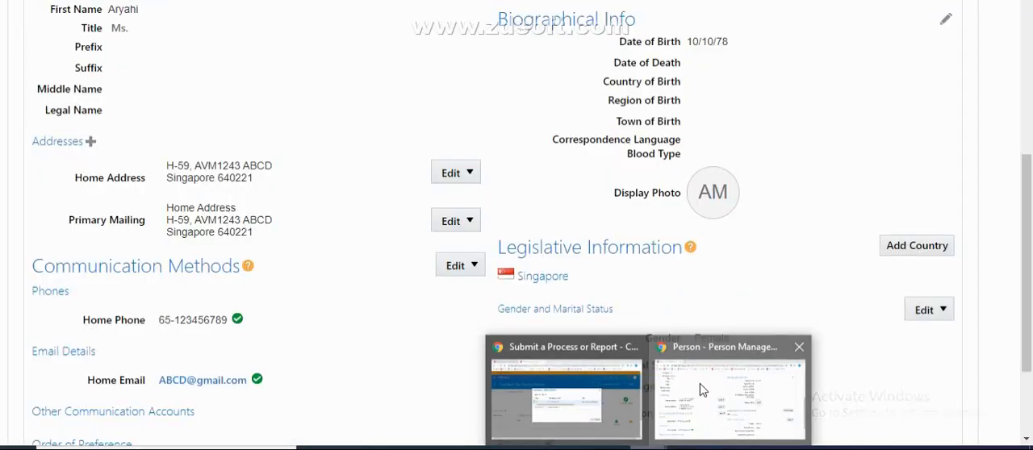
pyautogui.click(694, 392)
pyautogui.scroll(-2, 1029, 367)
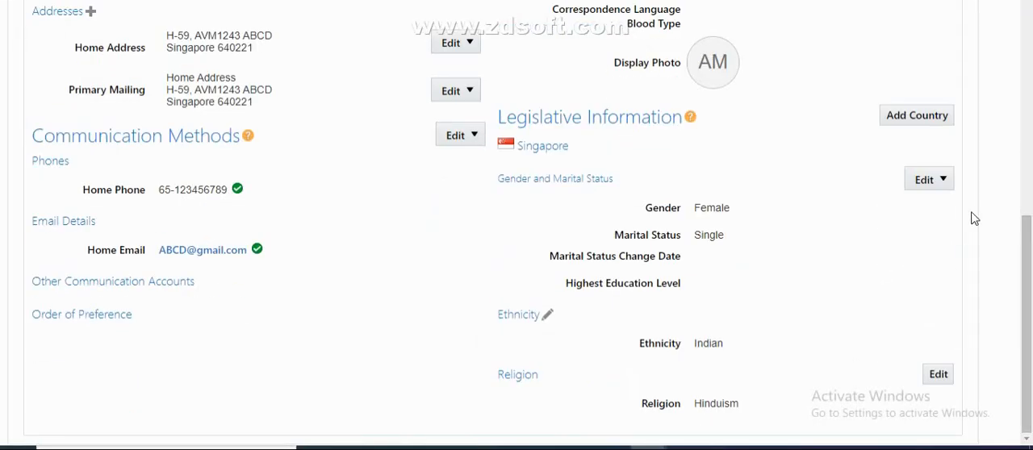
pyautogui.click(948, 179)
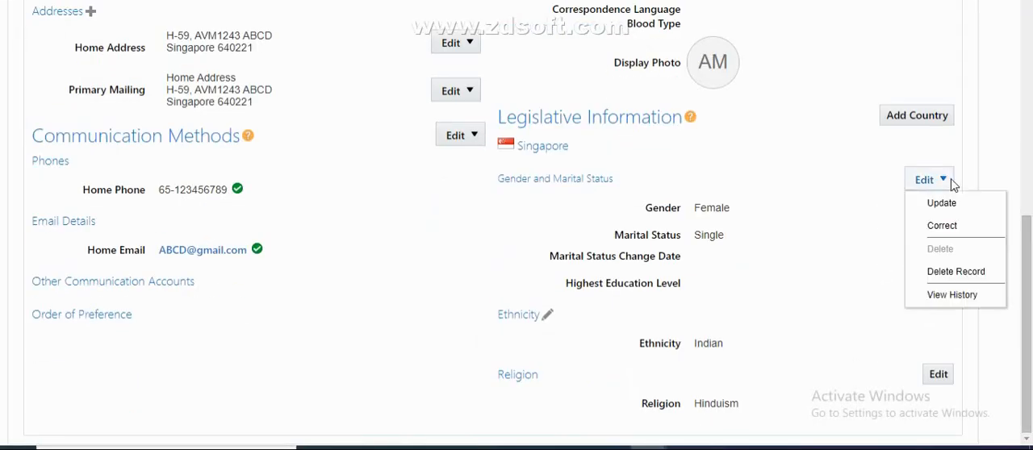
pyautogui.click(942, 225)
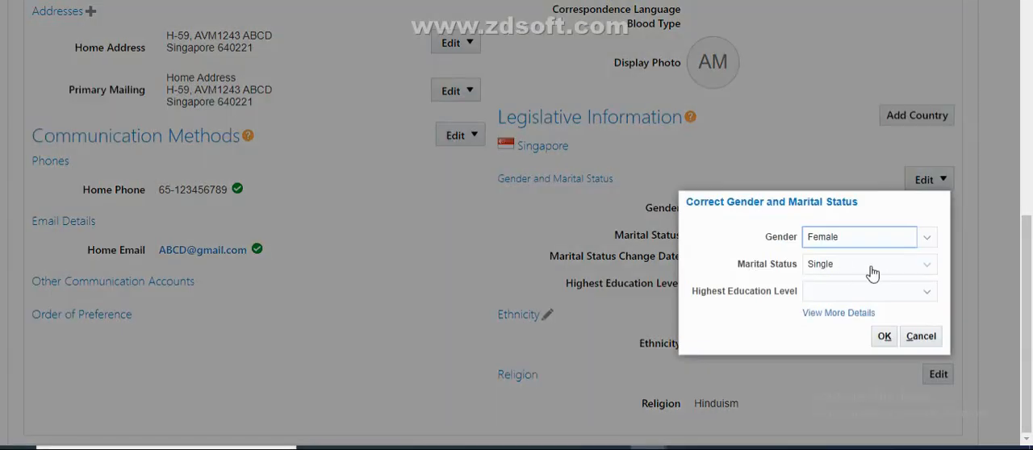
pyautogui.click(805, 270)
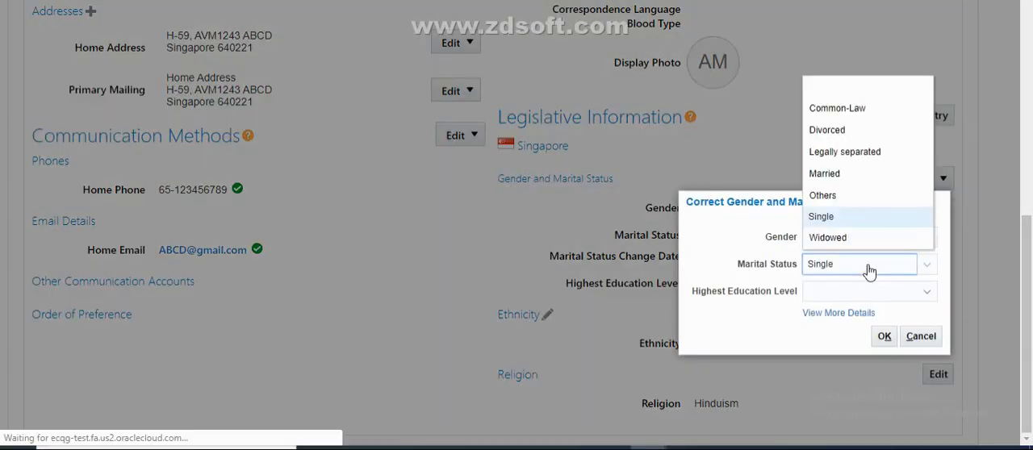
pyautogui.click(825, 173)
pyautogui.click(848, 240)
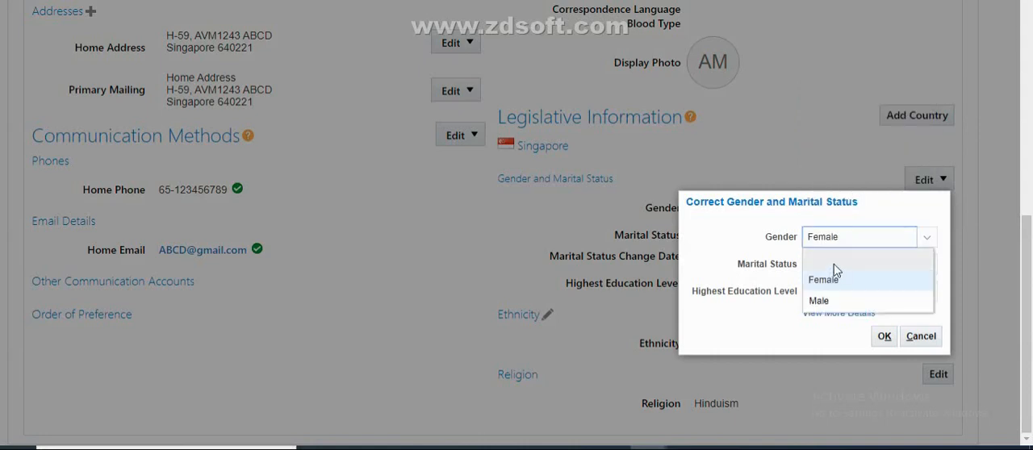
pyautogui.click(826, 302)
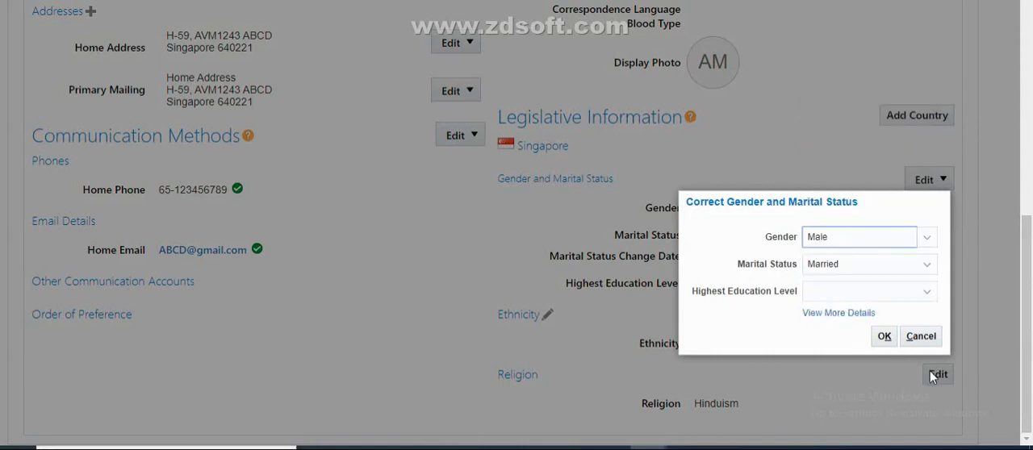
pyautogui.click(888, 338)
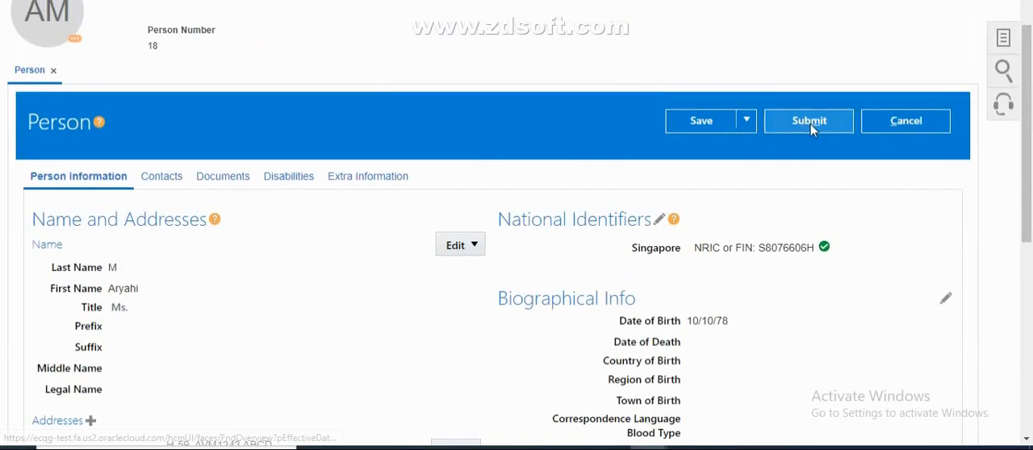
# Submit the employee's personal data changes through to confirmation and close the View Results dialog of Final Mark_Test
pyautogui.click(808, 121)
pyautogui.scroll(1, 1029, 117)
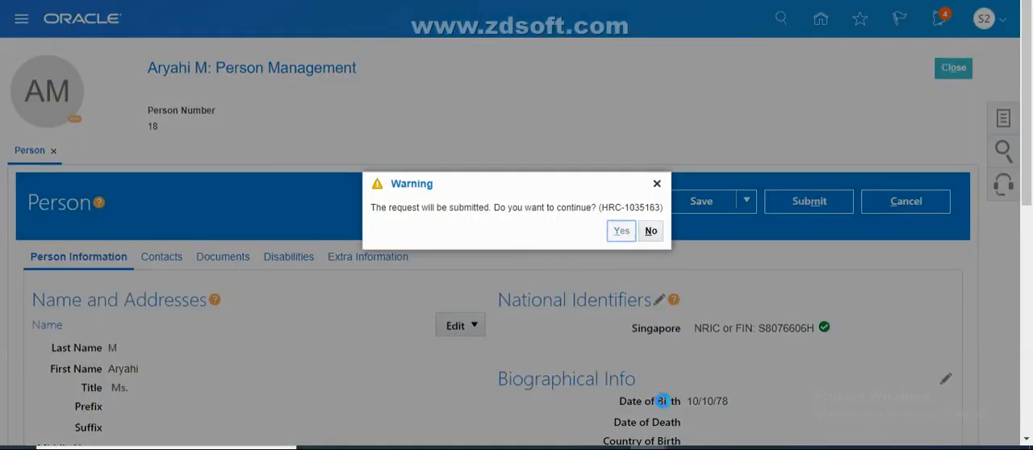
pyautogui.click(648, 448)
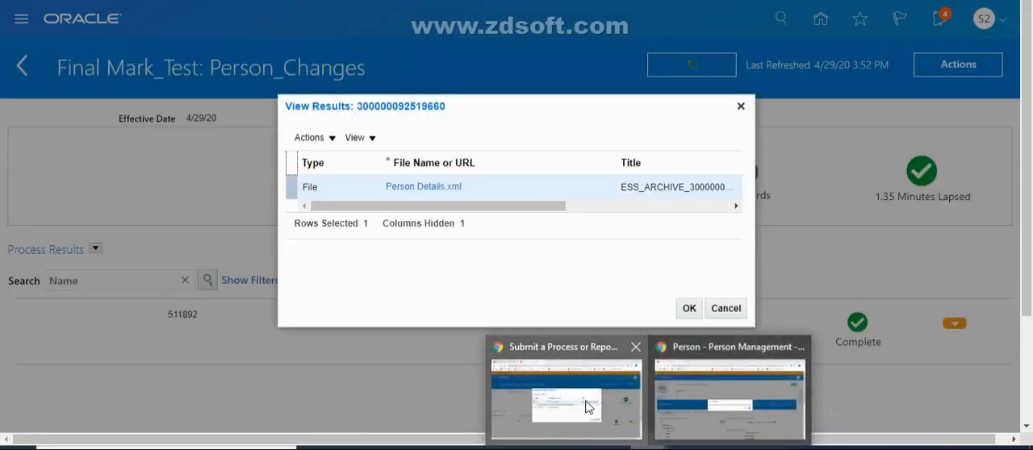
pyautogui.click(586, 407)
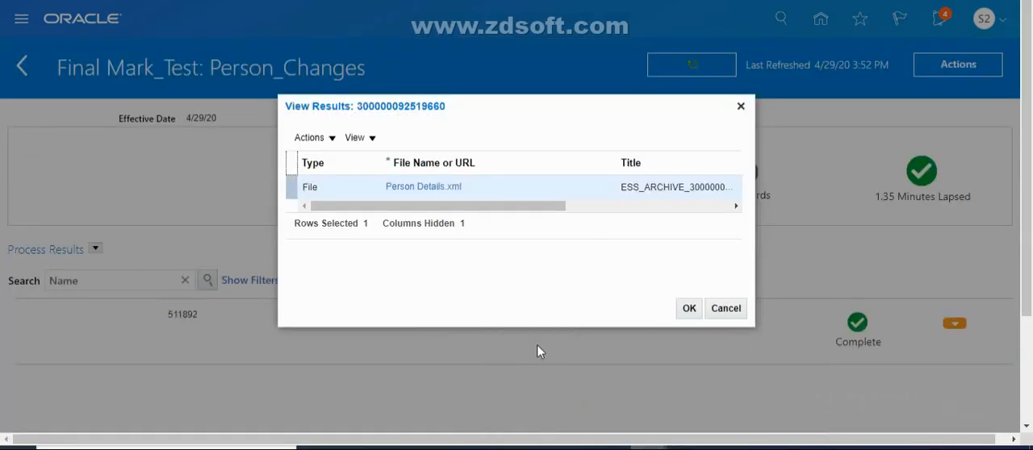
pyautogui.click(740, 108)
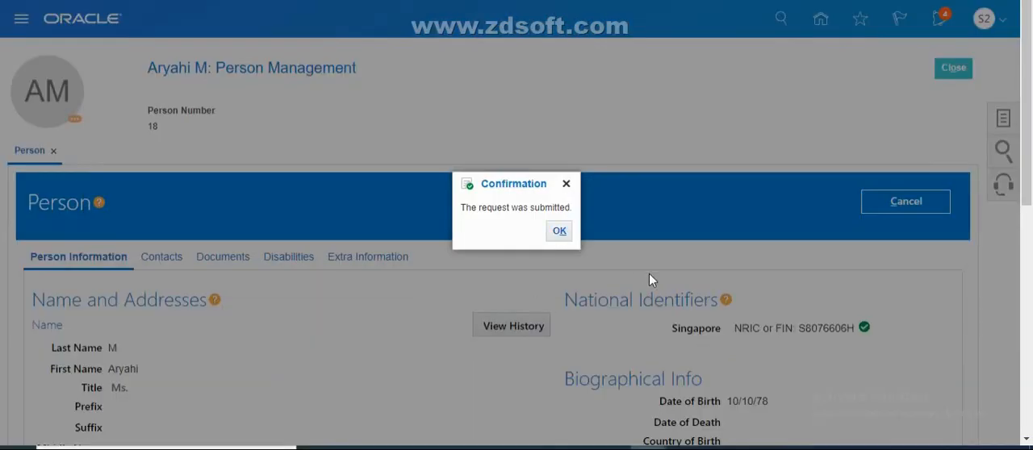
pyautogui.click(559, 231)
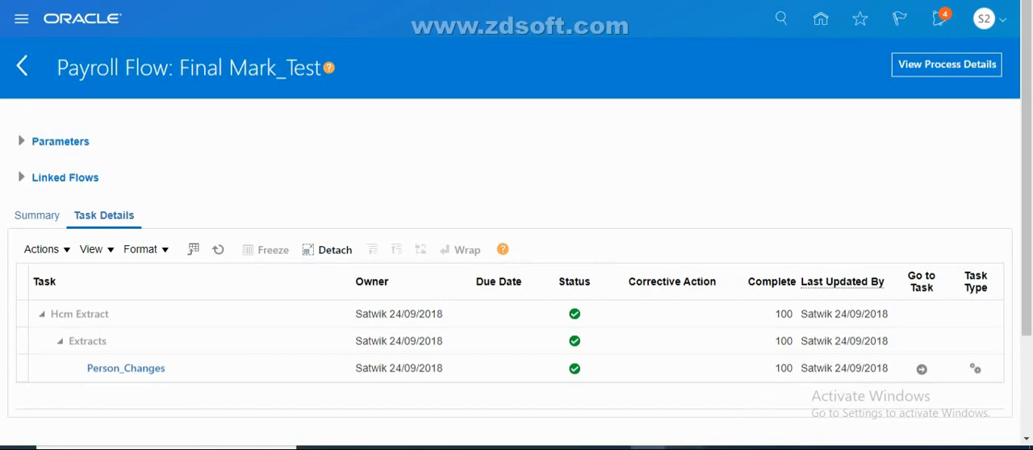
# Set up a Person_Changes submission named Changed_Mark_Old, effective 4/29/20, with Changes Only set to Changed and marked attributes with previous values
pyautogui.click(686, 448)
pyautogui.hotkey('alt', 'Tab')
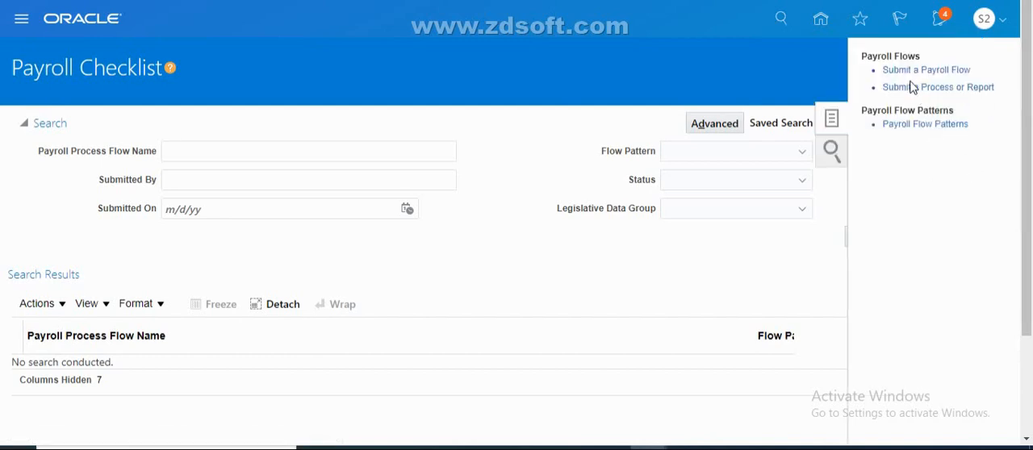
pyautogui.click(911, 87)
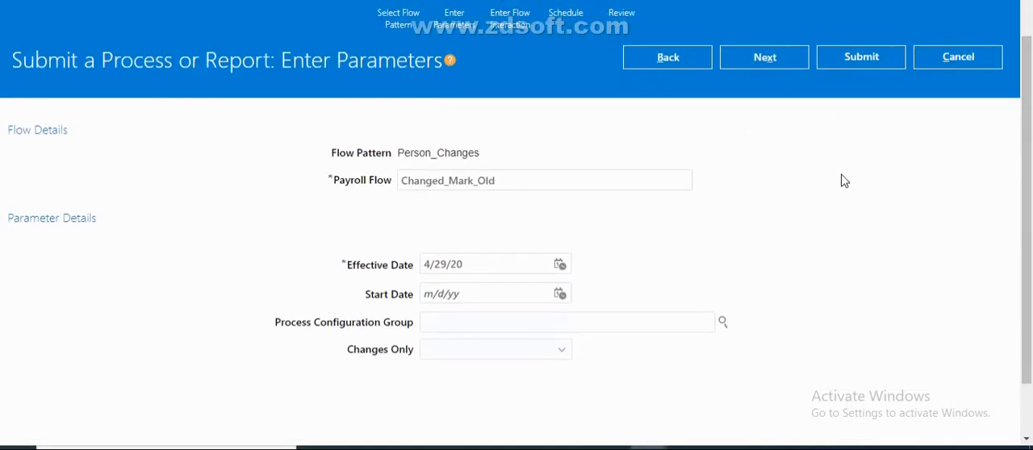
pyautogui.moveTo(1027, 182); pyautogui.dragTo(1027, 162)
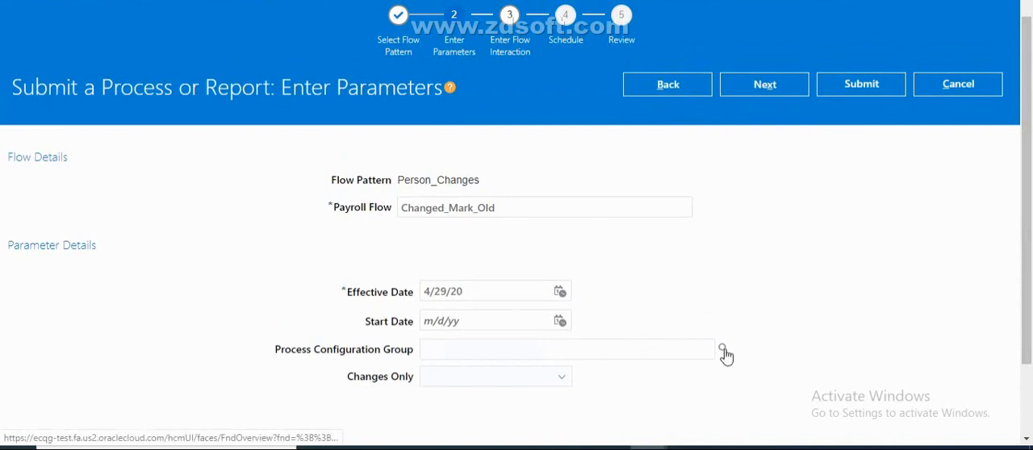
pyautogui.click(535, 384)
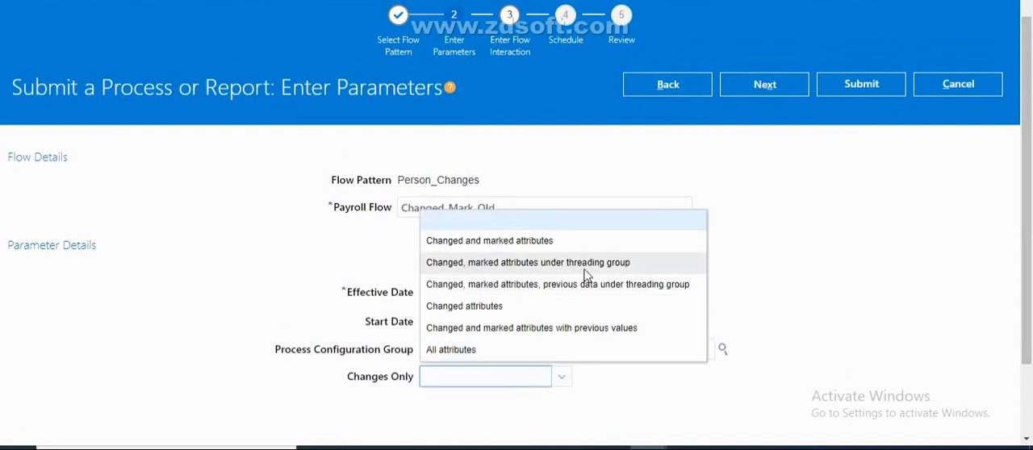
pyautogui.click(579, 329)
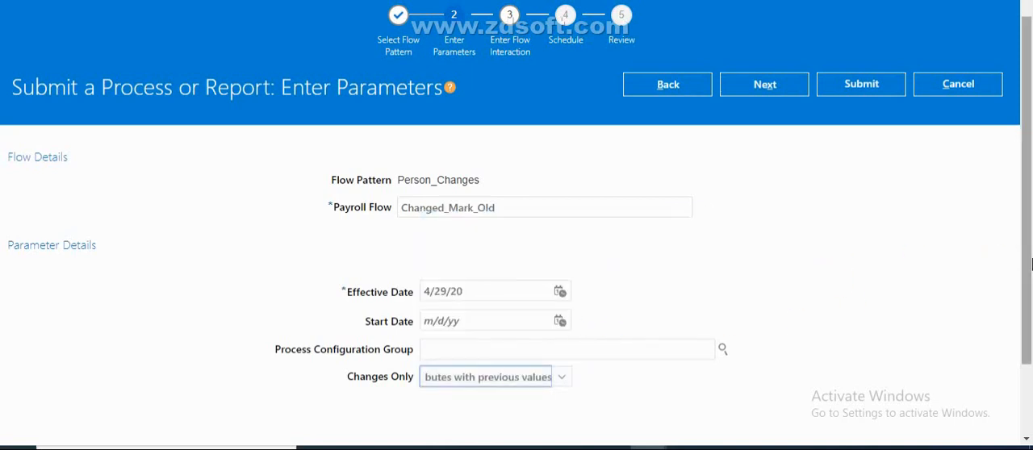
# Submit the Changed_Mark_Old payroll flow and open its checklist
pyautogui.scroll(1, 1031, 265)
pyautogui.click(850, 128)
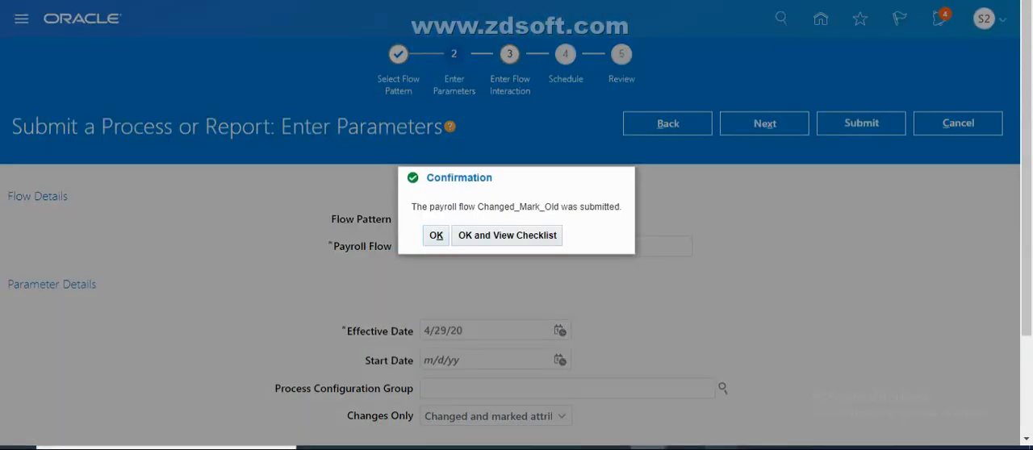
pyautogui.moveTo(722, 448)
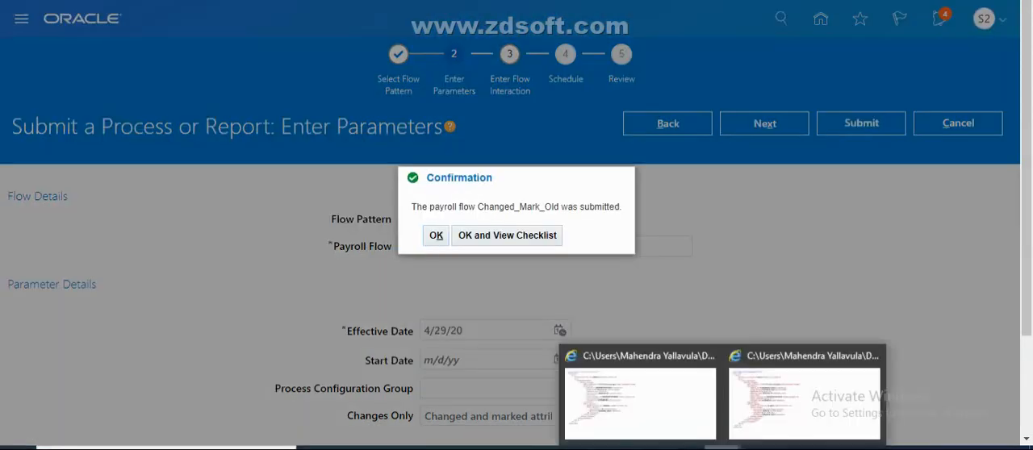
pyautogui.click(528, 244)
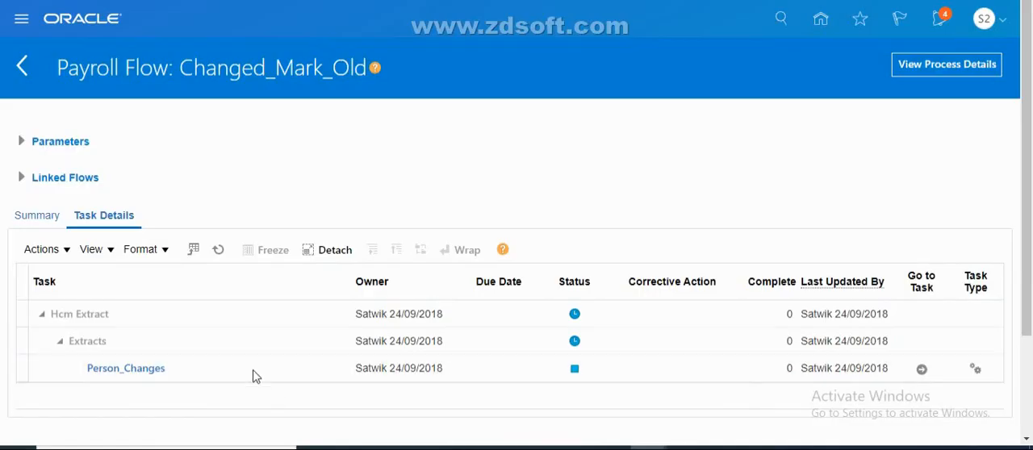
# Refresh the Changed_Mark_Old task details and download Person Details.xml from the results of its Person_Changes task
pyautogui.click(221, 251)
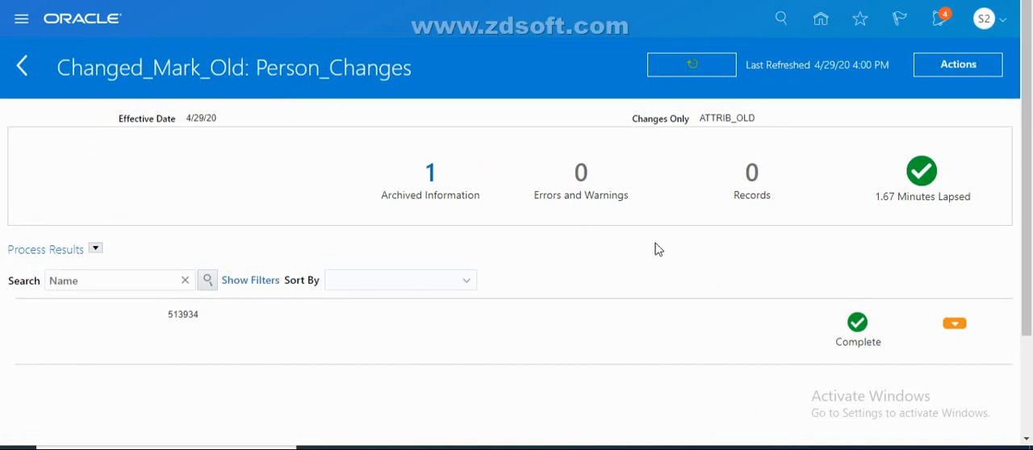
pyautogui.moveTo(1028, 211)
pyautogui.mouseDown()
pyautogui.moveTo(1031, 229)
pyautogui.moveTo(1031, 207)
pyautogui.mouseUp()
pyautogui.click(989, 74)
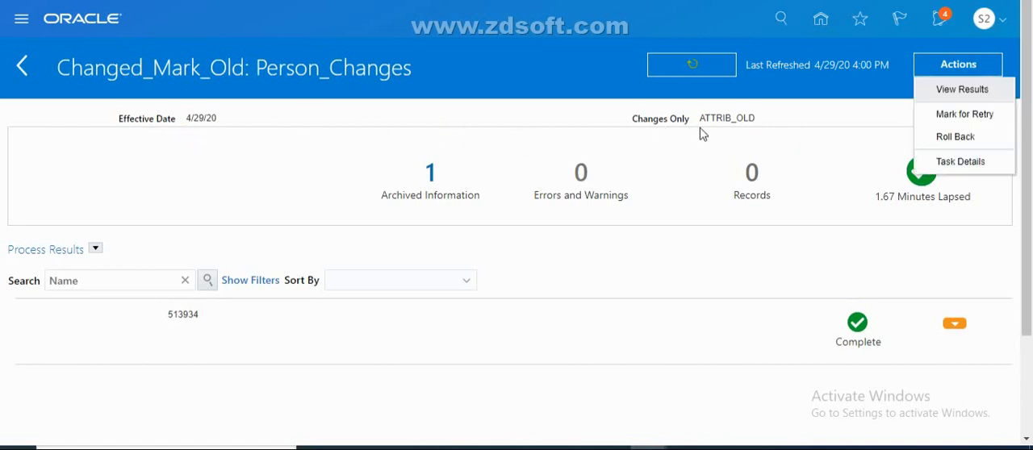
pyautogui.click(945, 91)
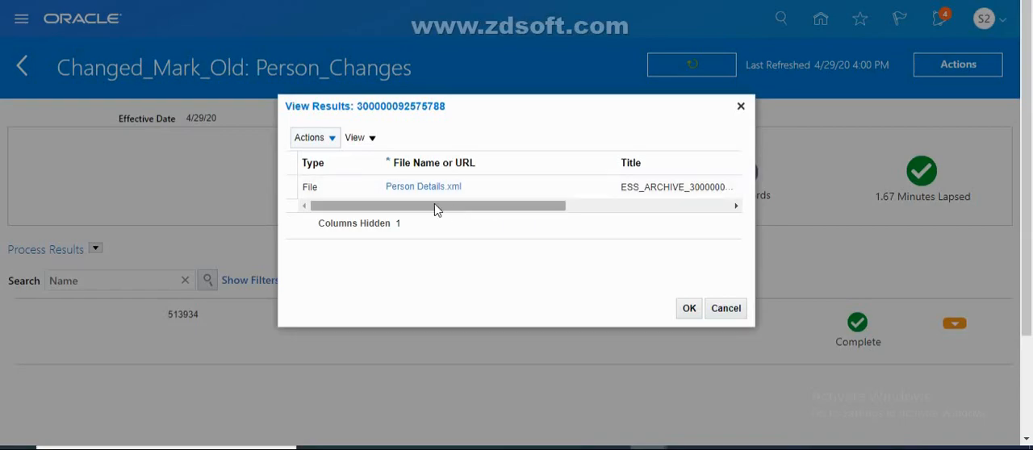
pyautogui.click(426, 197)
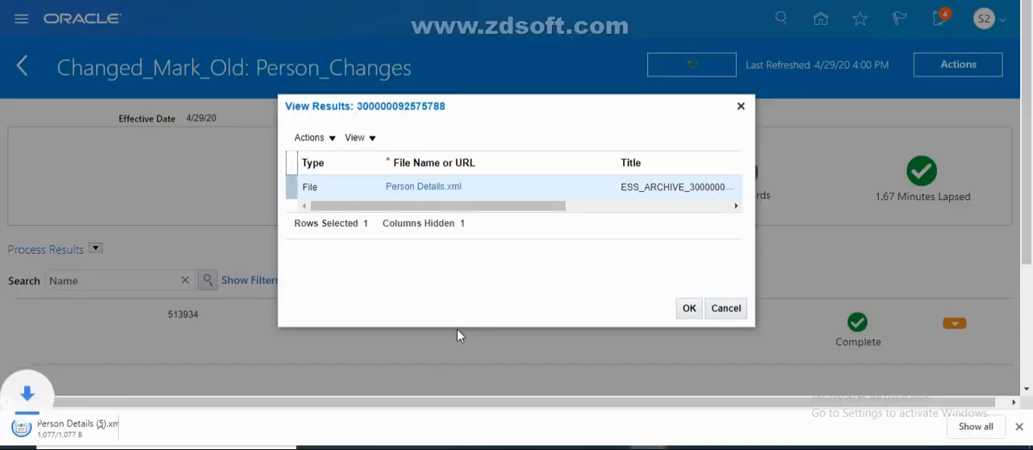
# Open the downloaded Person Details (5).xml and compare the current attribute values with their _OLD counterparts
pyautogui.click(158, 430)
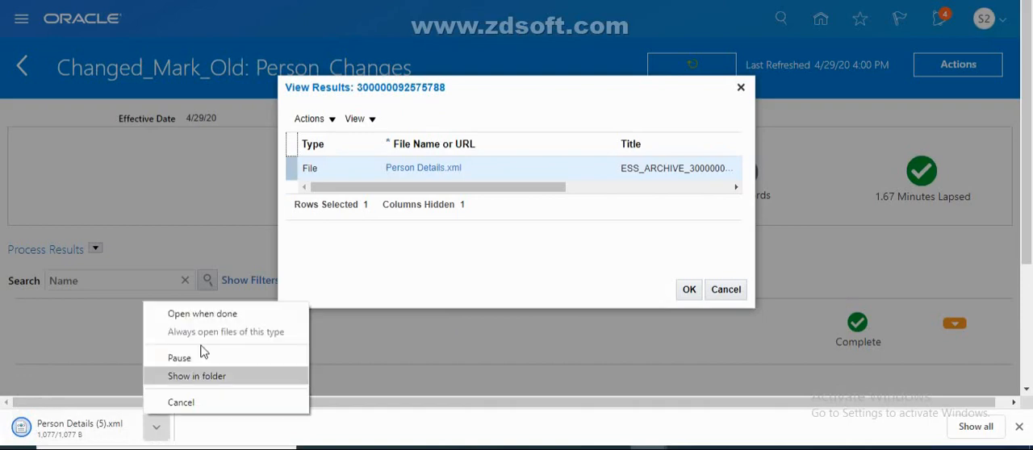
pyautogui.click(224, 318)
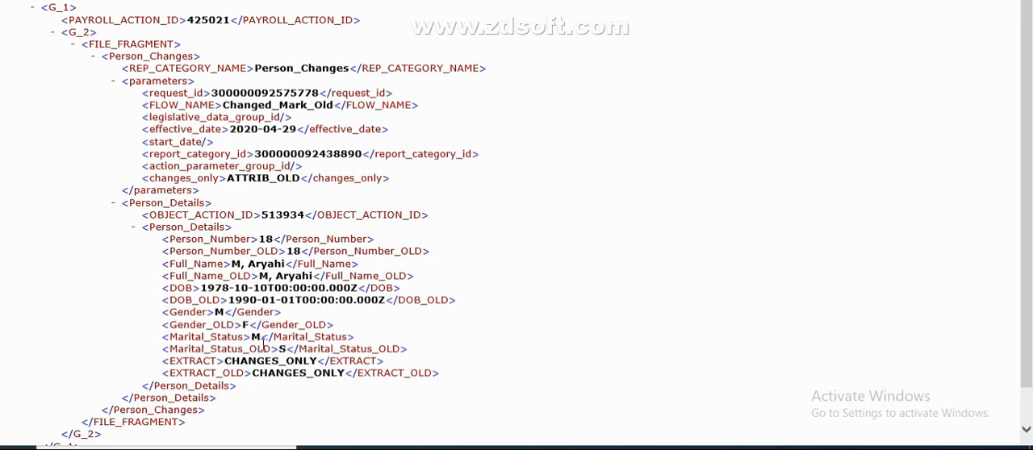
pyautogui.moveTo(315, 337); pyautogui.dragTo(455, 339)
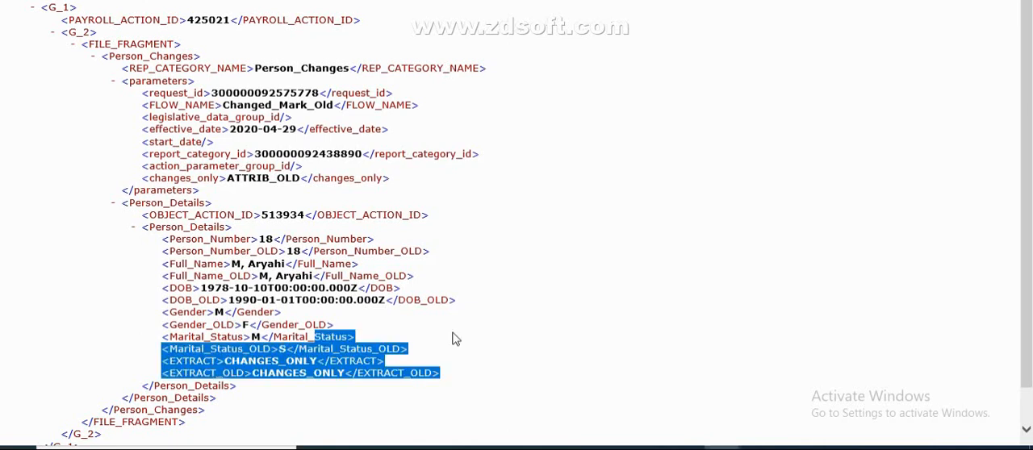
pyautogui.click(246, 367)
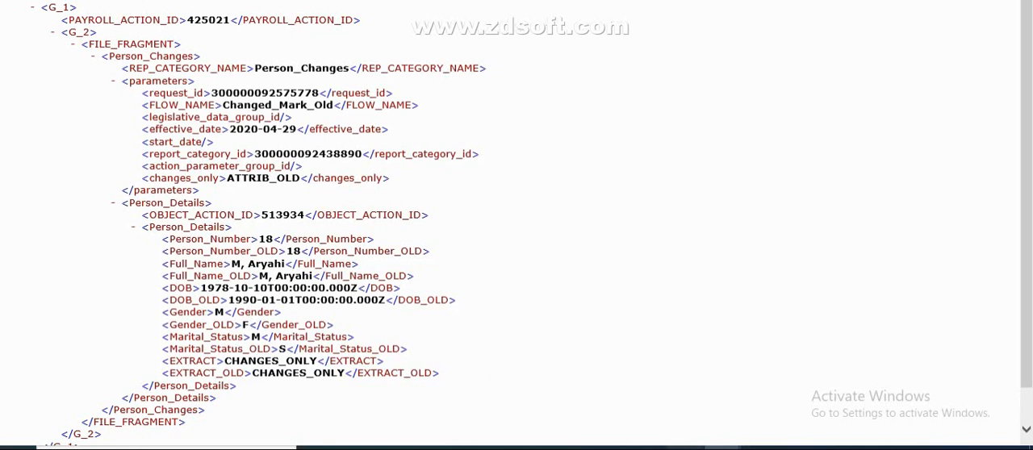
# Switch to the Person Management browser window and close the open employee record to return to the person search
pyautogui.click(685, 449)
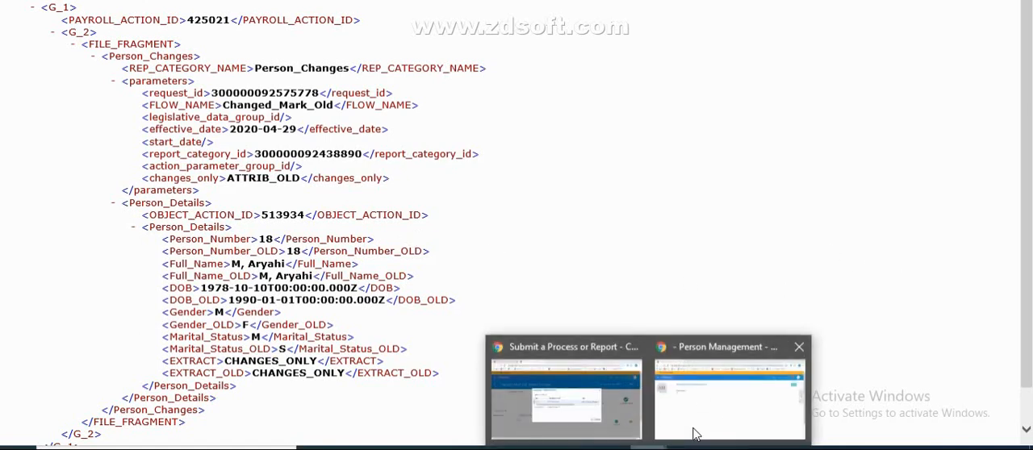
pyautogui.click(708, 422)
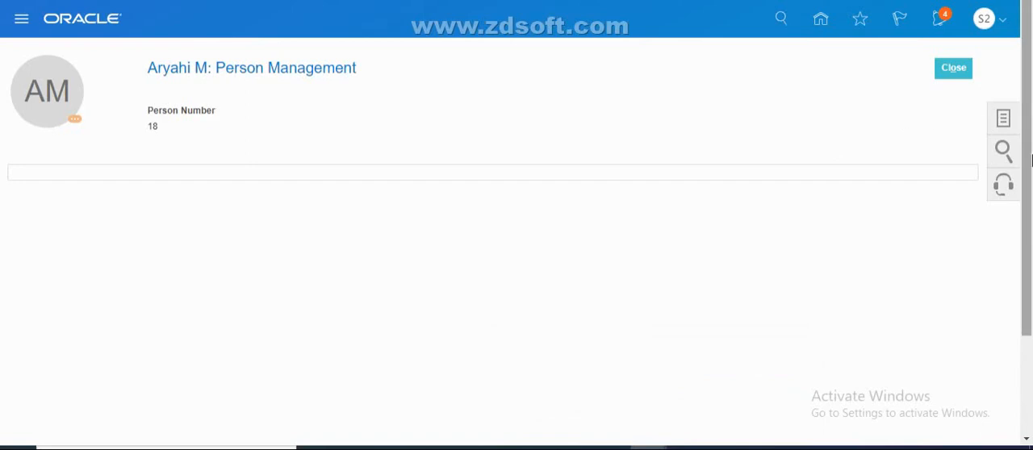
pyautogui.click(956, 70)
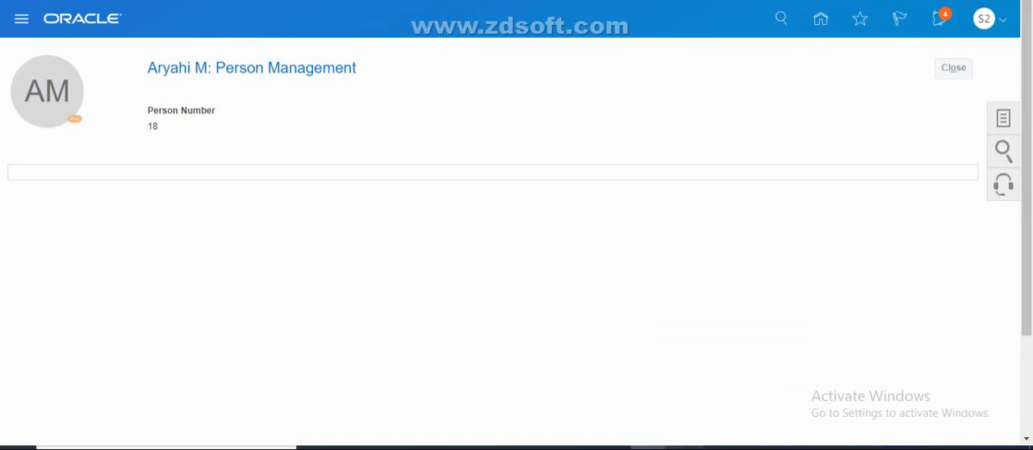
pyautogui.click(681, 448)
pyautogui.click(686, 447)
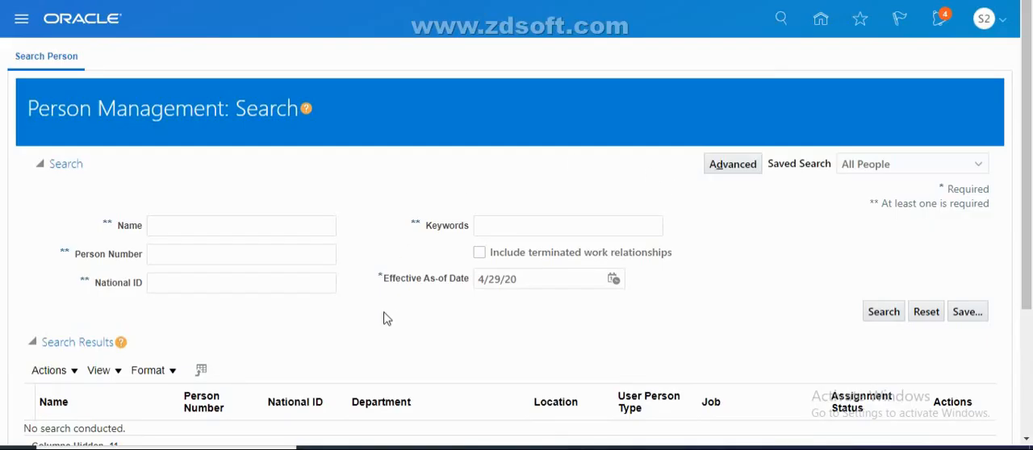
# Search Person Management for people with the keyword Singapore
pyautogui.click(219, 256)
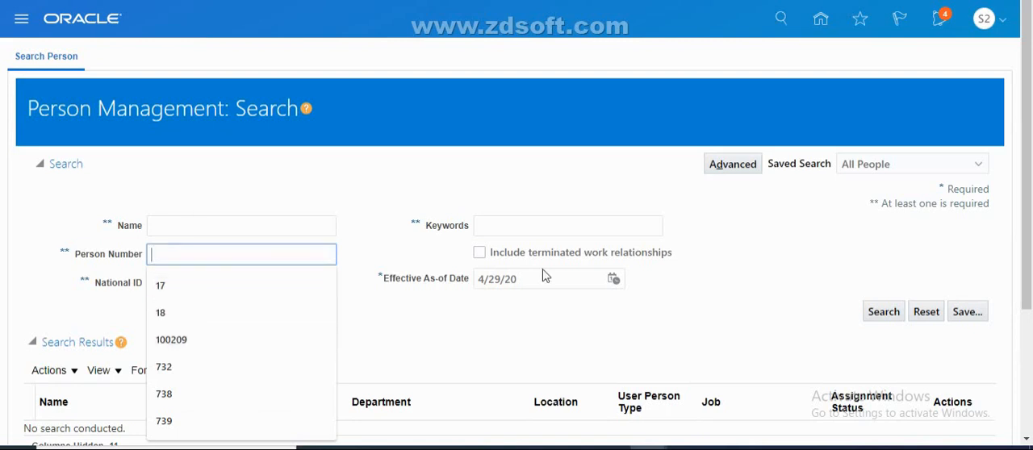
pyautogui.click(518, 225)
pyautogui.write('si')
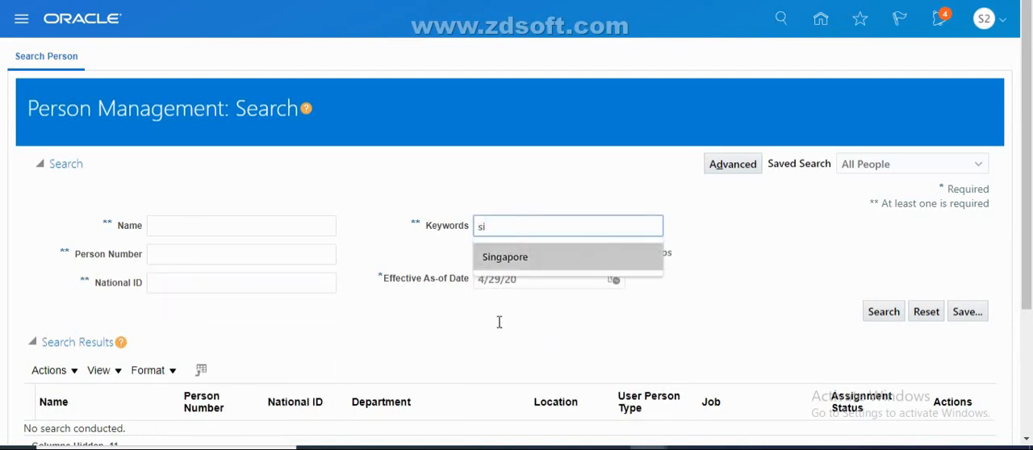
pyautogui.click(494, 255)
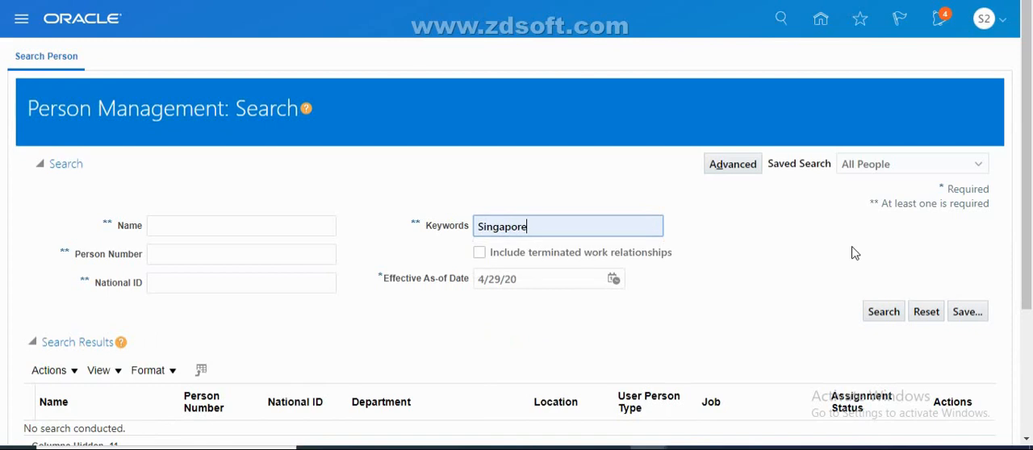
pyautogui.click(882, 310)
pyautogui.scroll(-3, 882, 310)
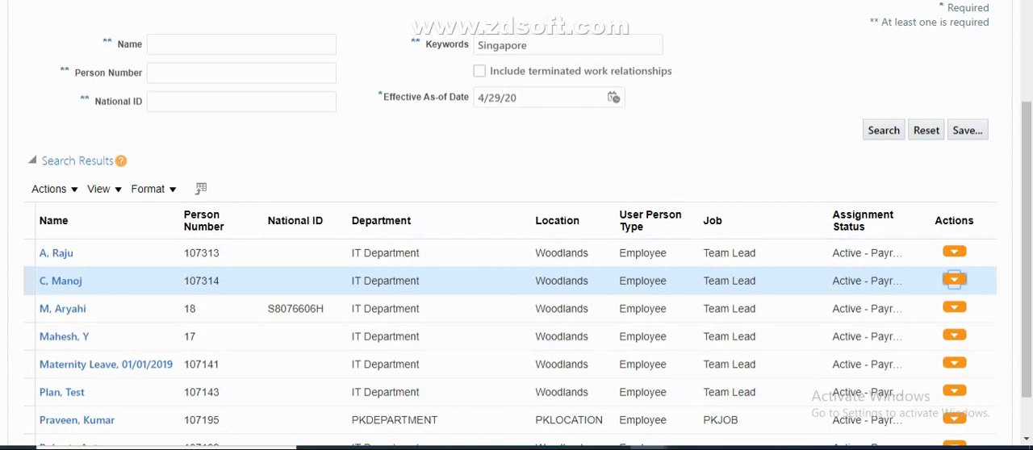
# In the second listed employee's person record, set the Singapore ethnicity to Any Other
pyautogui.moveTo(1026, 206); pyautogui.dragTo(1026, 172)
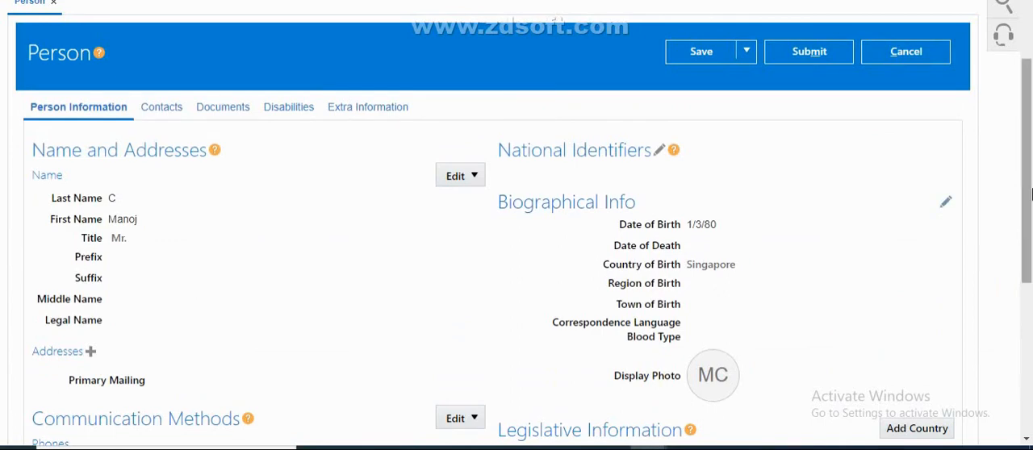
pyautogui.moveTo(1026, 195); pyautogui.dragTo(1028, 321)
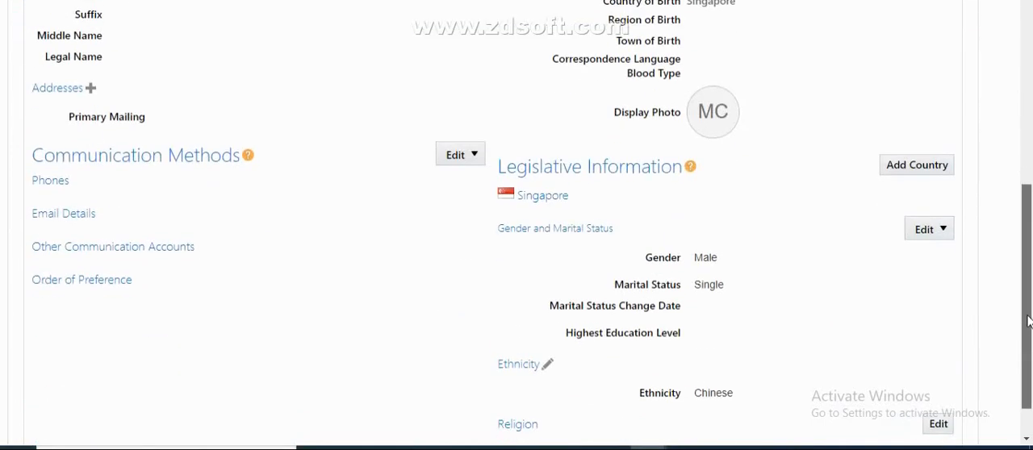
pyautogui.click(547, 365)
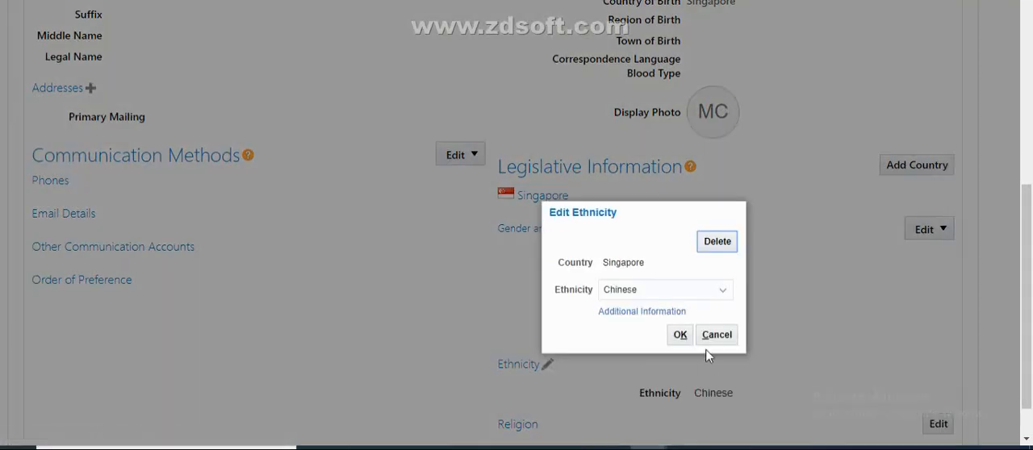
pyautogui.click(674, 288)
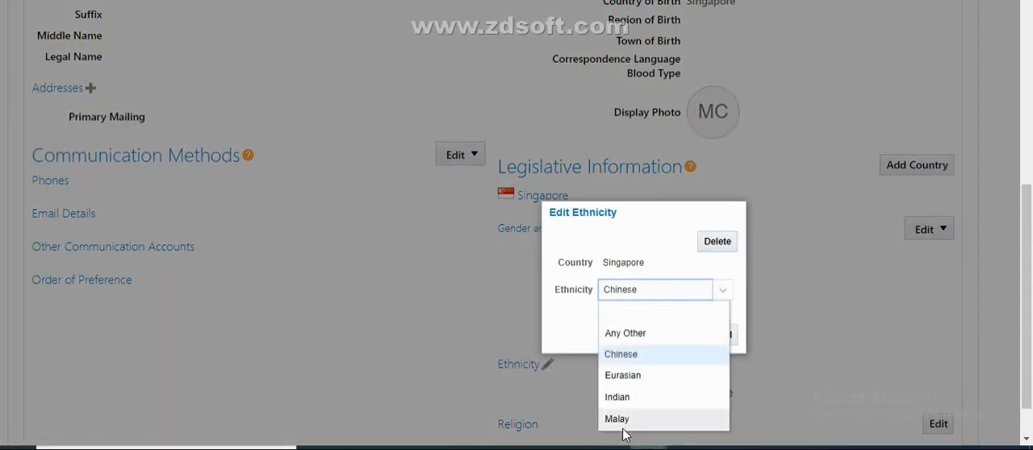
pyautogui.click(627, 335)
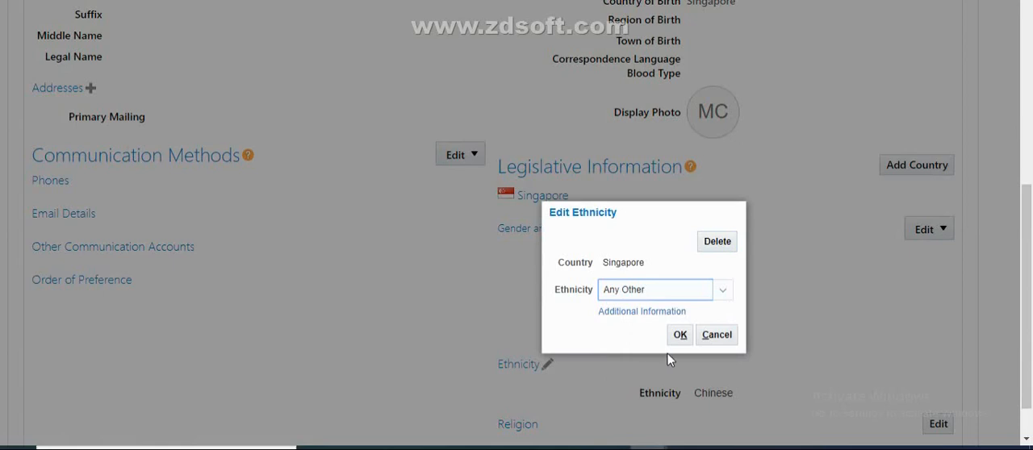
pyautogui.click(677, 340)
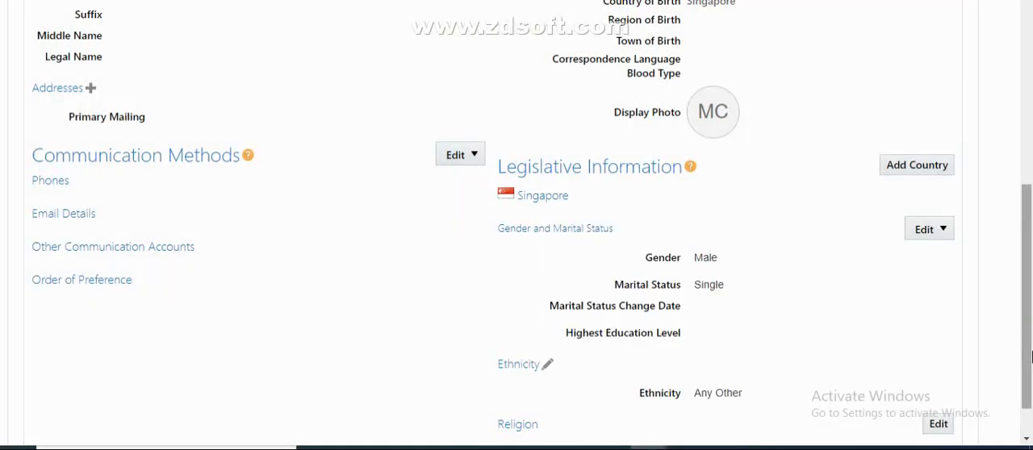
# Submit the employee's ethnicity change and accept the confirmations
pyautogui.moveTo(1031, 357); pyautogui.dragTo(1019, 409)
pyautogui.scroll(5, 925, 363)
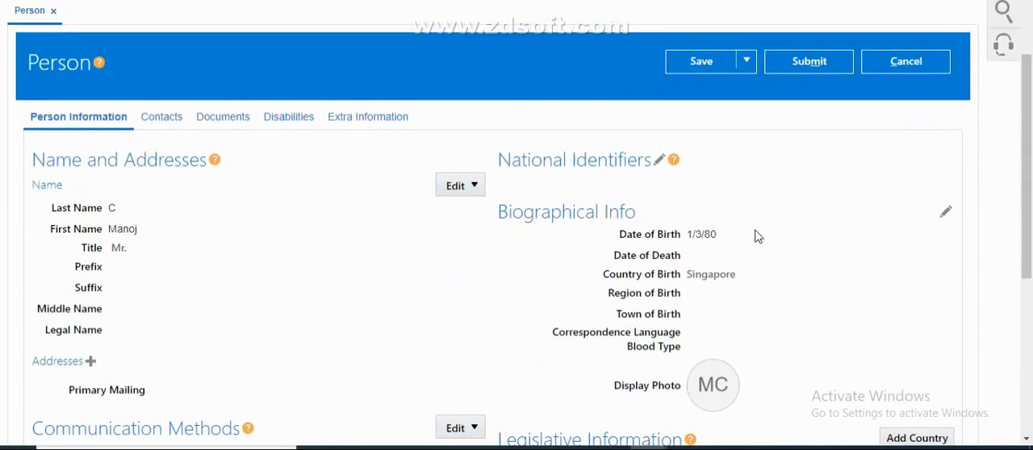
pyautogui.click(825, 70)
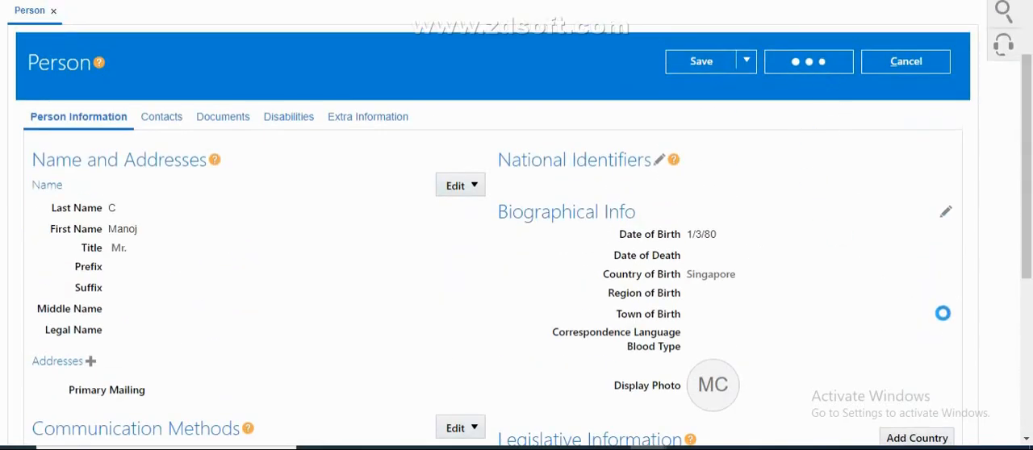
pyautogui.moveTo(1029, 244); pyautogui.dragTo(1031, 176)
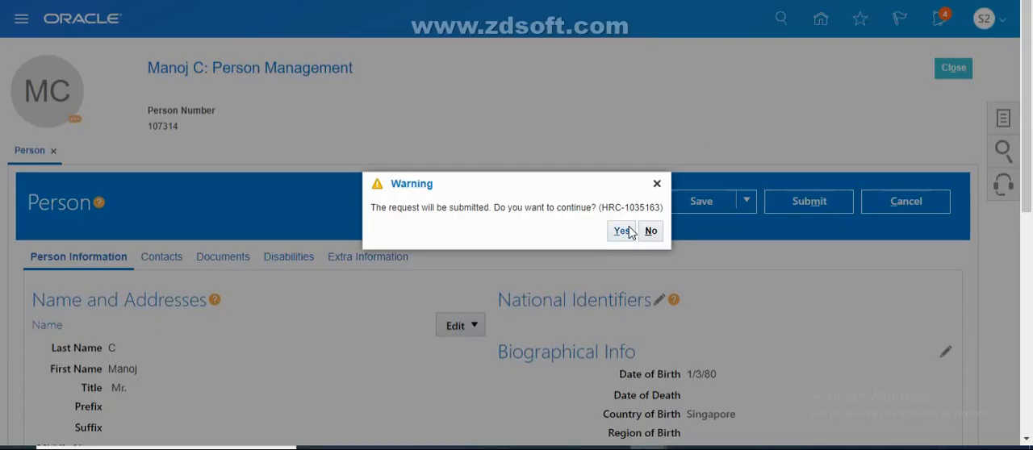
pyautogui.click(622, 231)
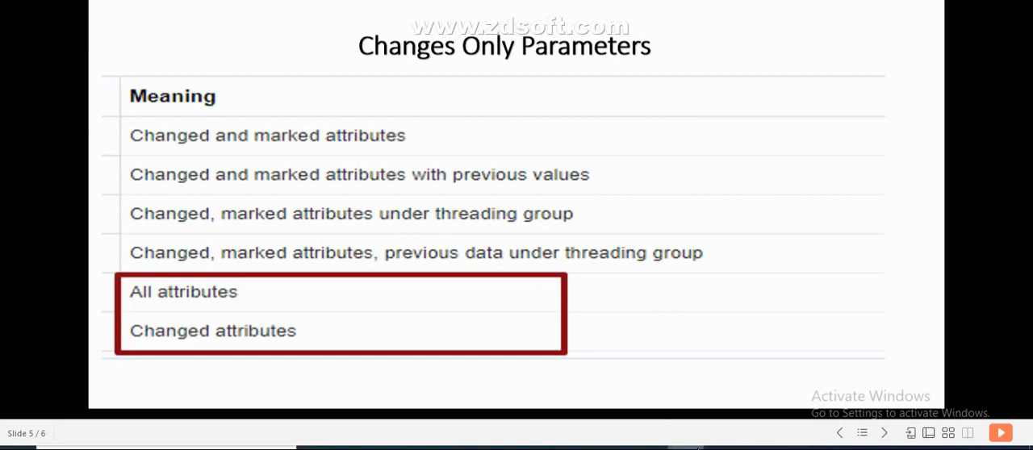
pyautogui.moveTo(648, 448)
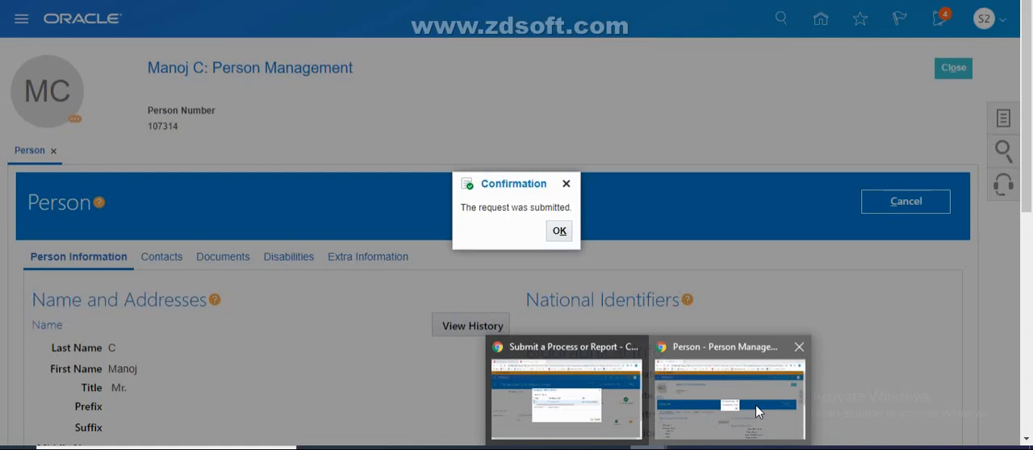
pyautogui.click(755, 405)
pyautogui.click(557, 231)
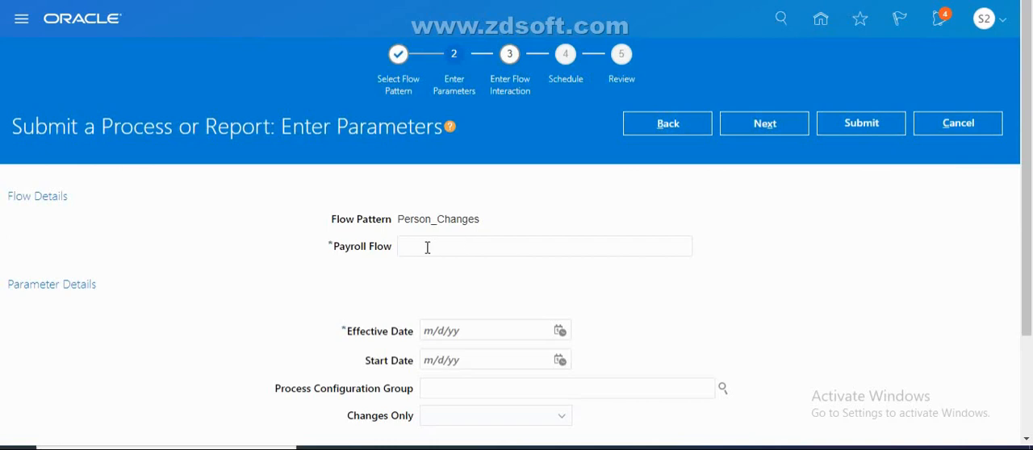
# Name the new Person_Changes payroll flow CHG_MAR_THREADIN_GP and set its effective date to 4/29/20
pyautogui.click(426, 248)
pyautogui.write('CHG_M')
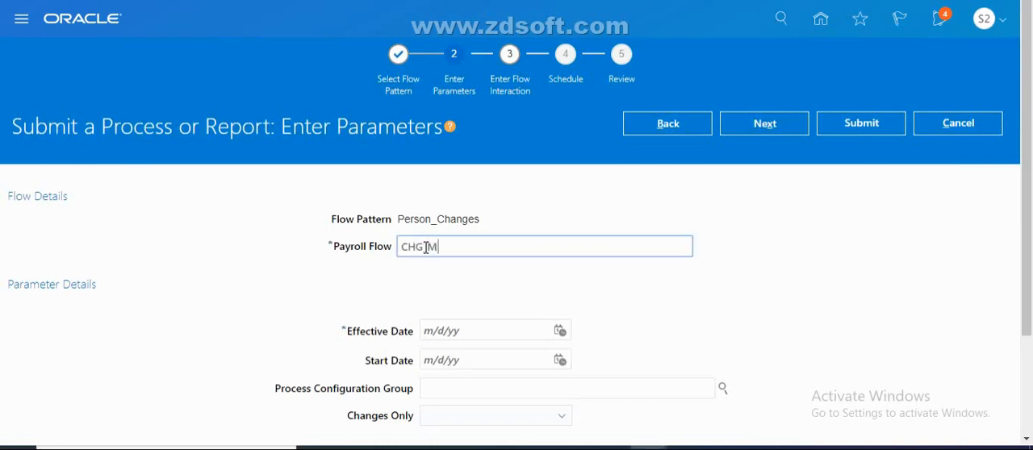
pyautogui.write('AR_THREAD')
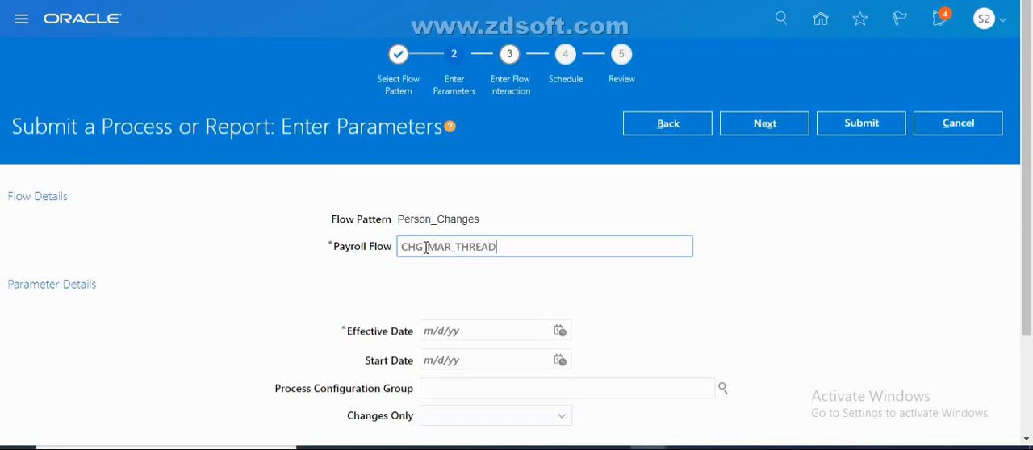
pyautogui.write('IN_GP')
pyautogui.click(557, 330)
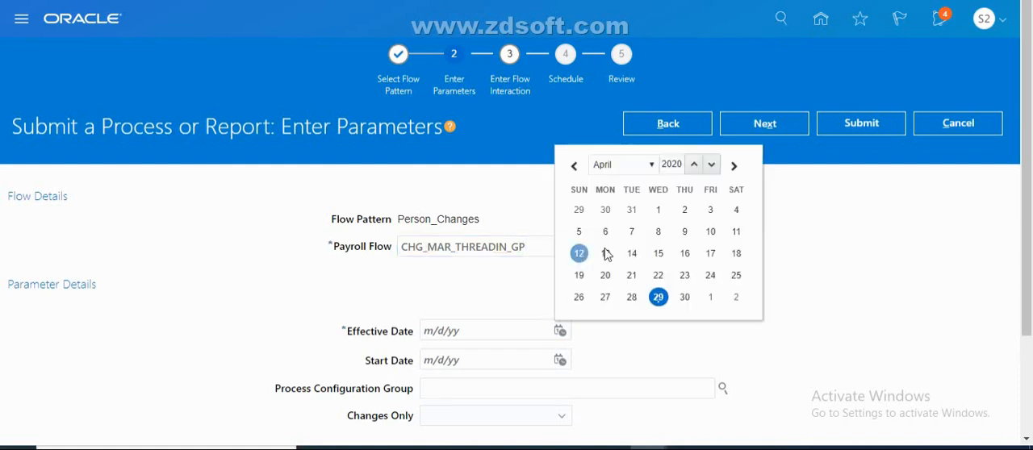
pyautogui.click(659, 297)
# Set Changes Only to Changed, marked attributes under threading group, submit the payroll flow and open its checklist
pyautogui.scroll(-1, 1030, 282)
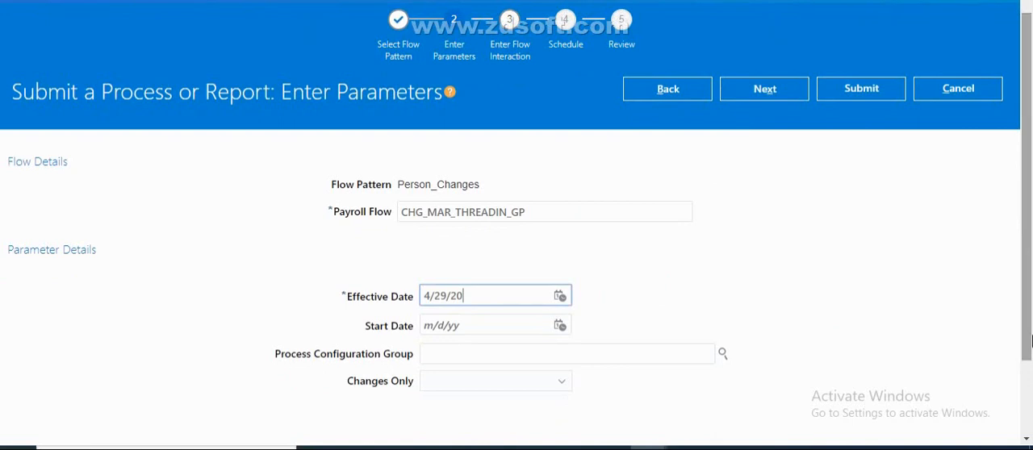
pyautogui.click(525, 392)
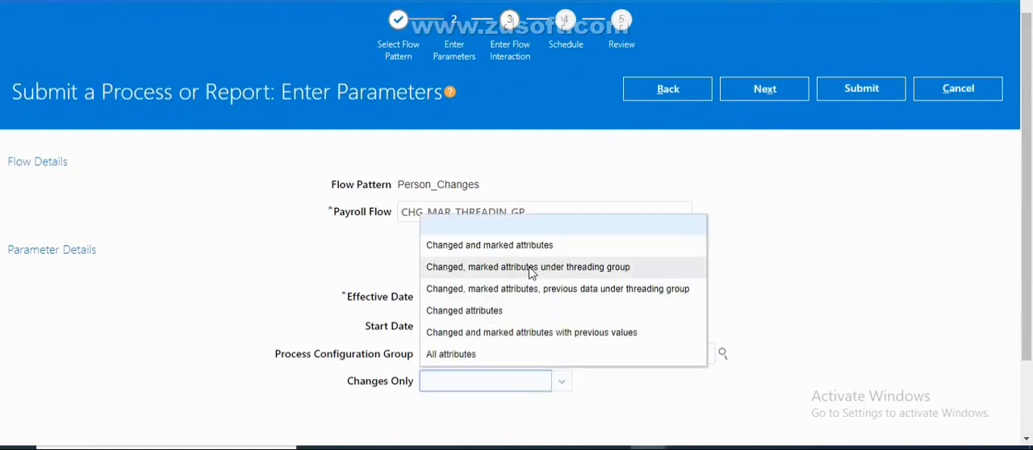
pyautogui.click(594, 270)
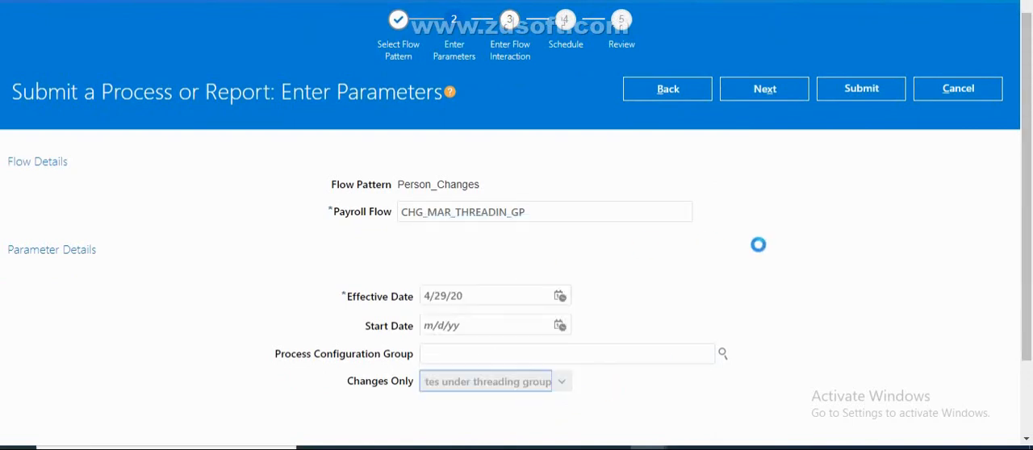
pyautogui.click(848, 88)
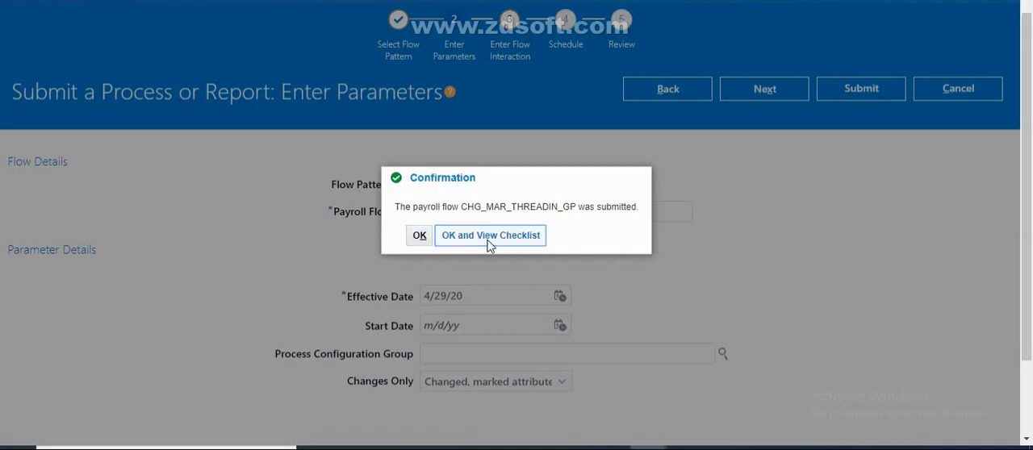
pyautogui.click(488, 241)
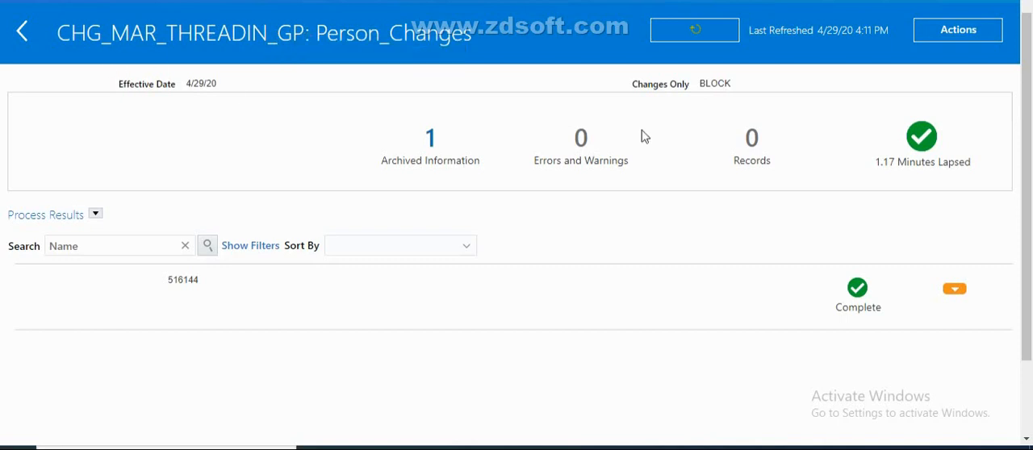
# Open the results of the CHG_MAR_THREADIN_GP flow's Person_Changes task and download Person Details.xml
pyautogui.click(990, 39)
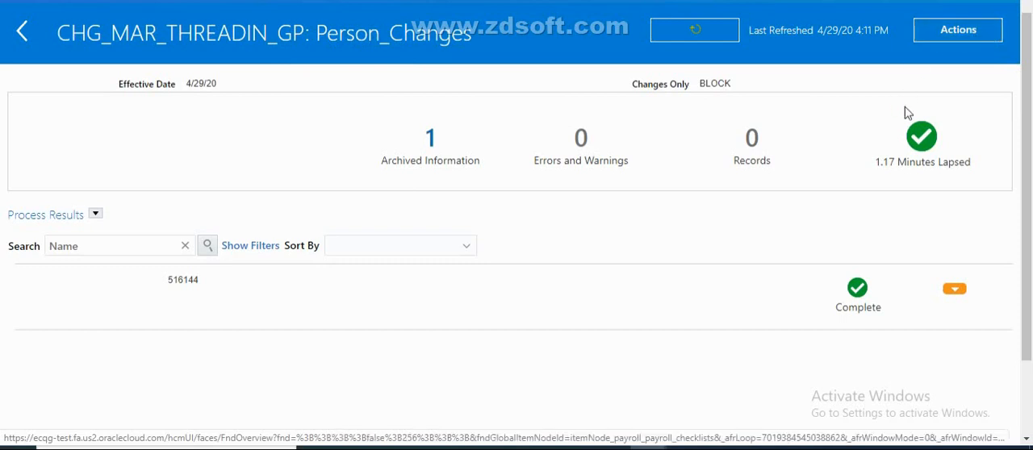
pyautogui.click(967, 58)
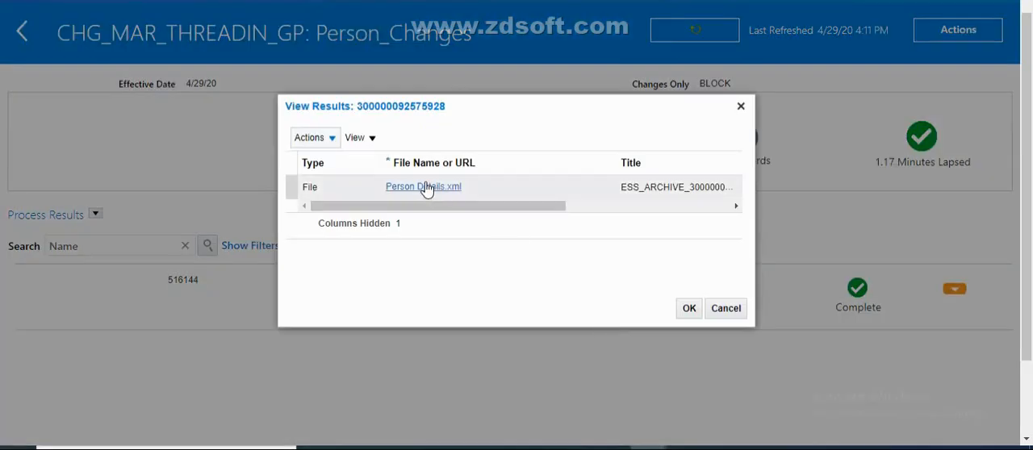
pyautogui.click(427, 188)
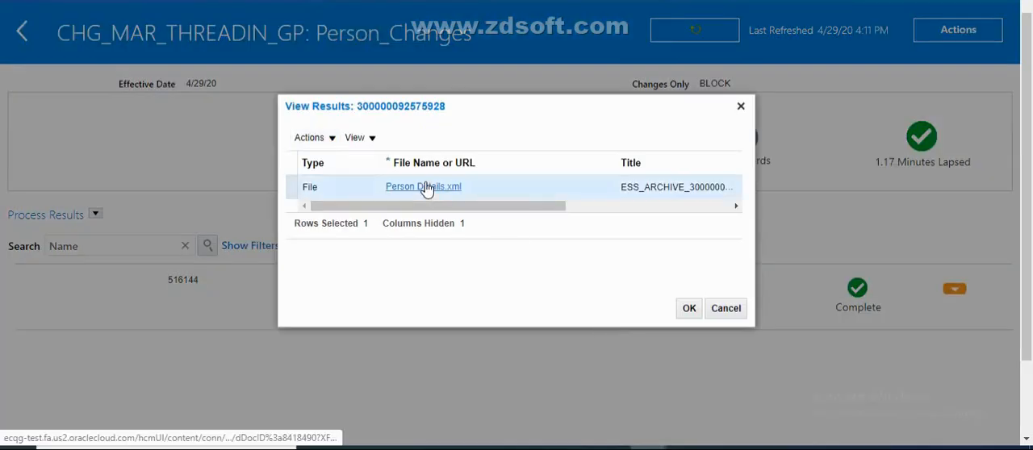
pyautogui.click(426, 187)
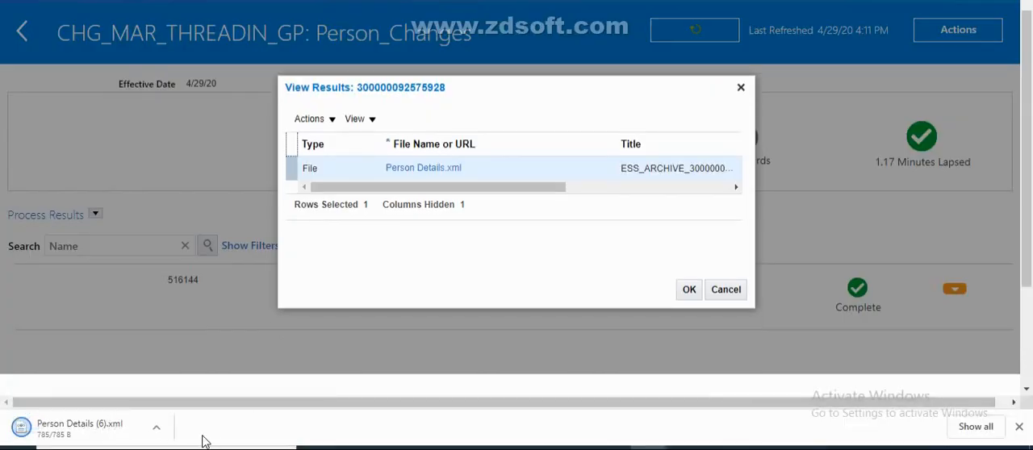
# Open the downloaded Person Details (6).xml and compare its extracted attributes with the Changes Only Parameters slide
pyautogui.click(155, 428)
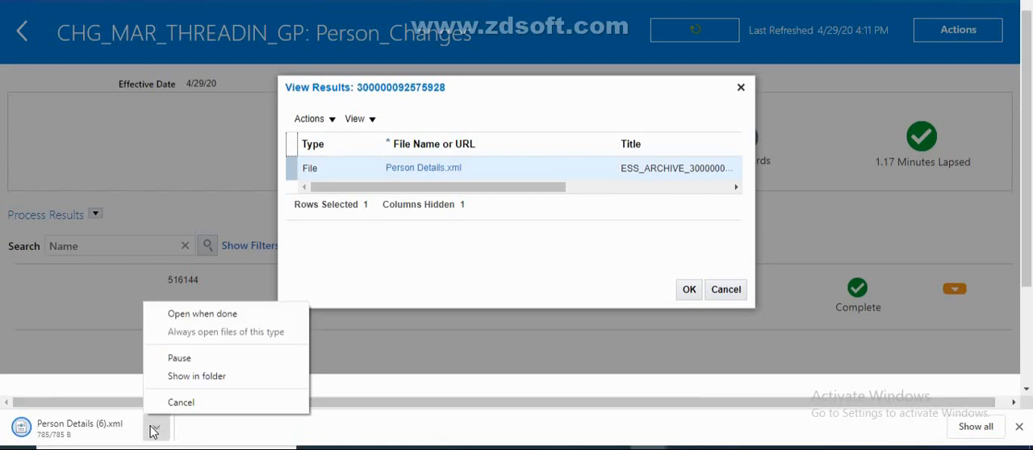
pyautogui.click(220, 314)
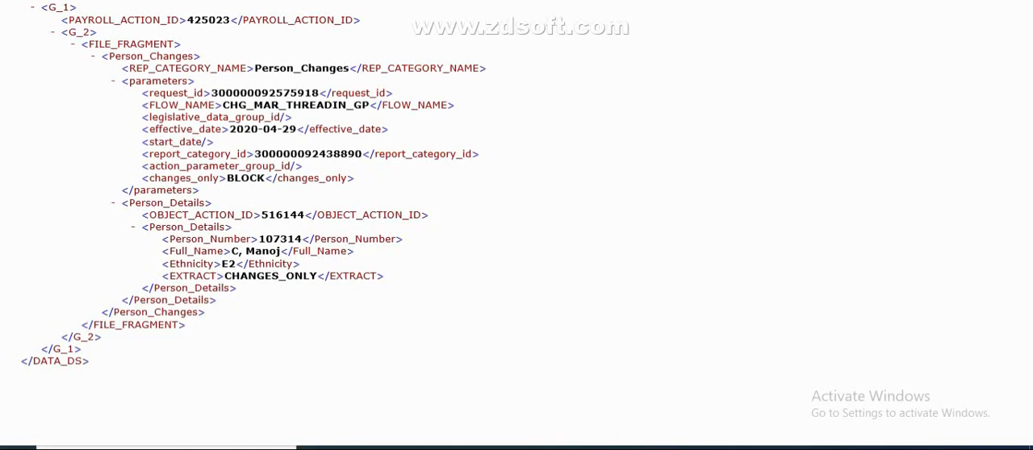
pyautogui.click(685, 449)
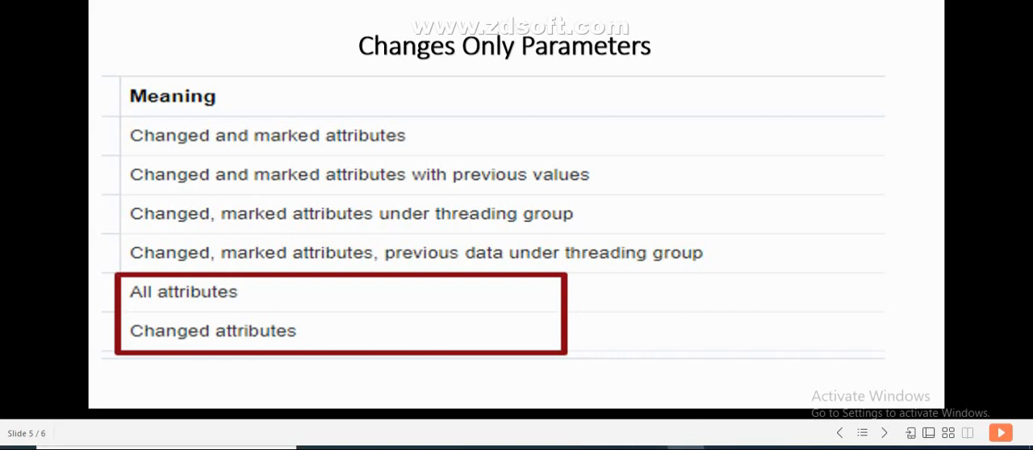
pyautogui.moveTo(722, 448)
pyautogui.click(957, 415)
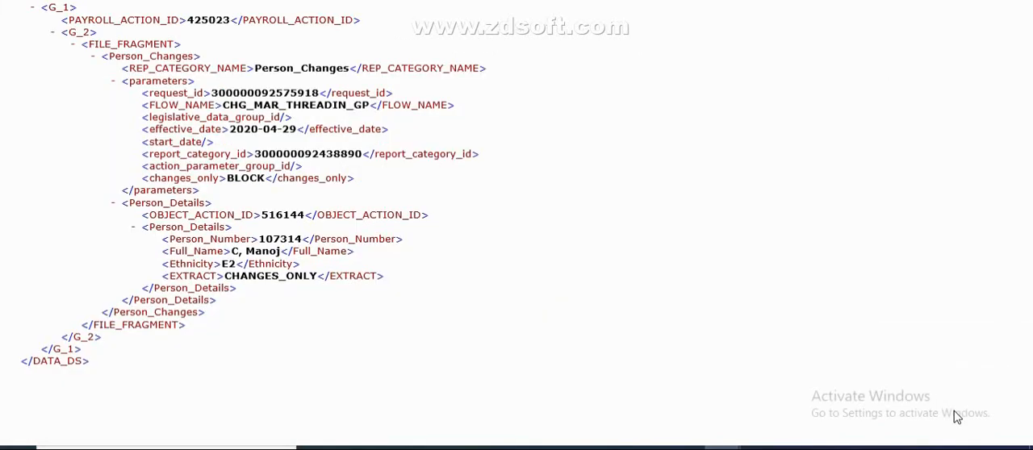
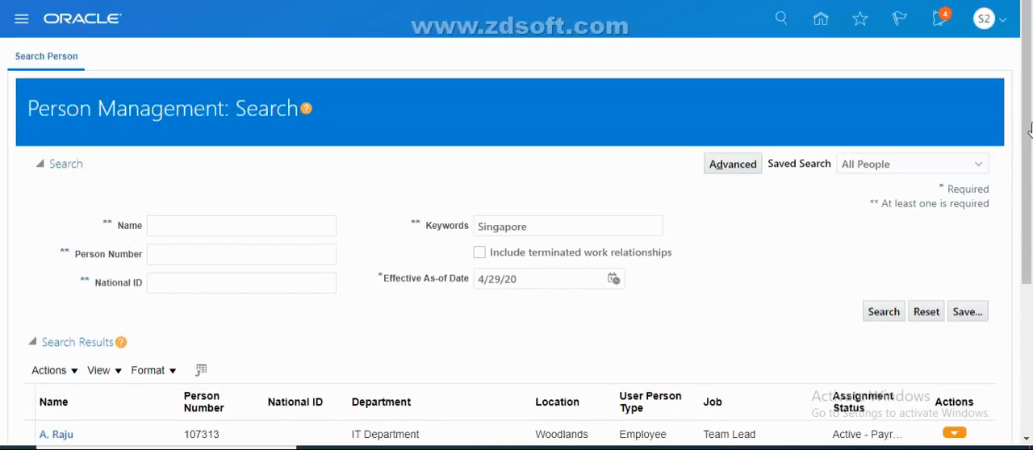
# Return to the Person Management search results and open the Person page of the last listed employee
pyautogui.scroll(-5, 14, 269)
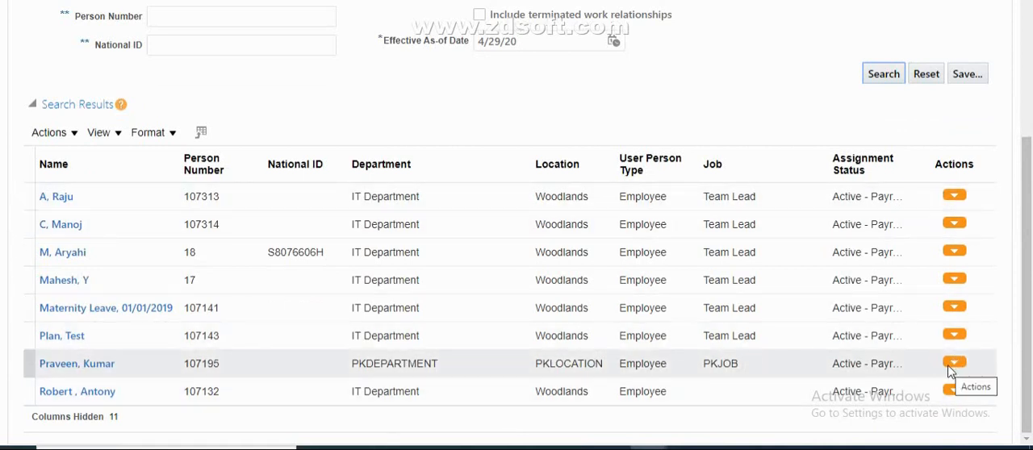
pyautogui.click(956, 395)
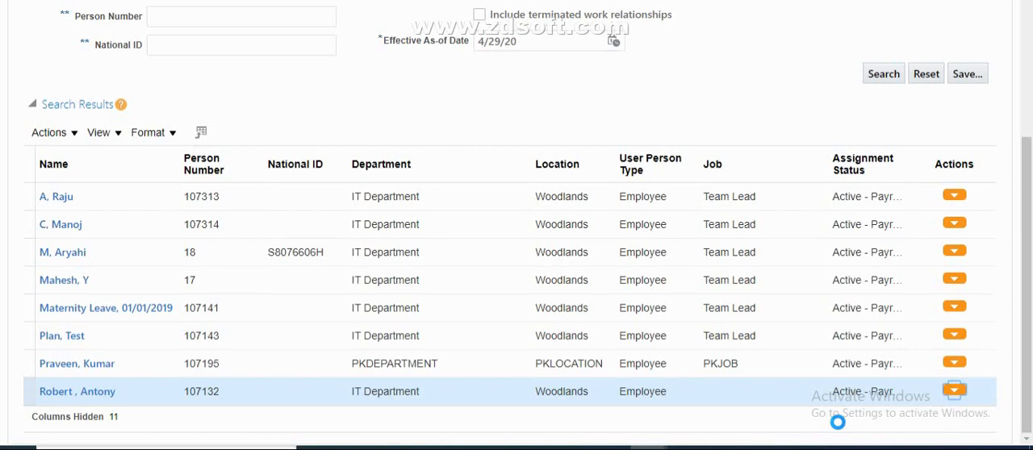
pyautogui.moveTo(869, 353)
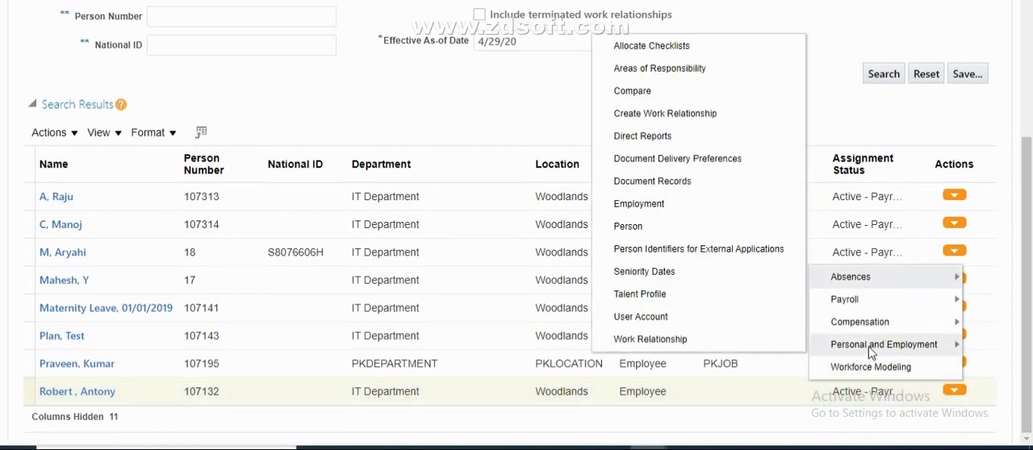
pyautogui.click(638, 225)
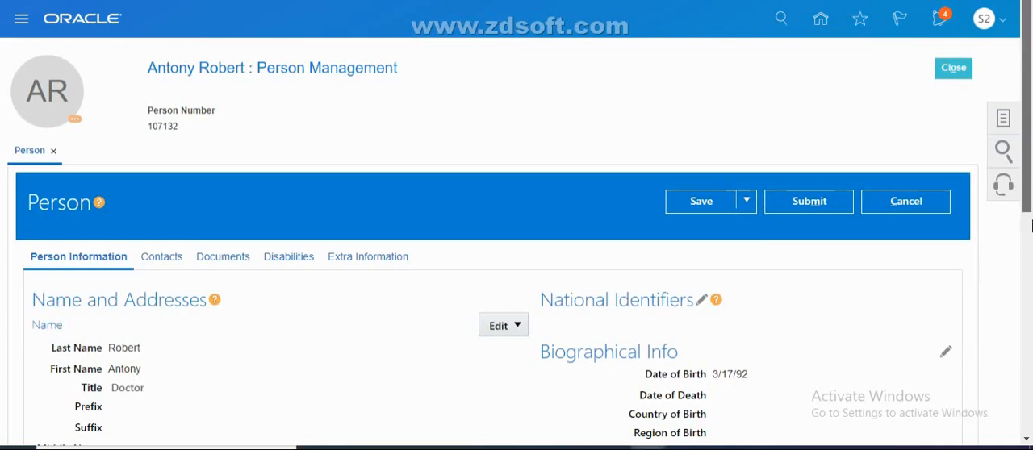
# Change the employee's ethnicity for Singapore to Indian in the Legislative Information
pyautogui.moveTo(1027, 214); pyautogui.dragTo(1027, 305)
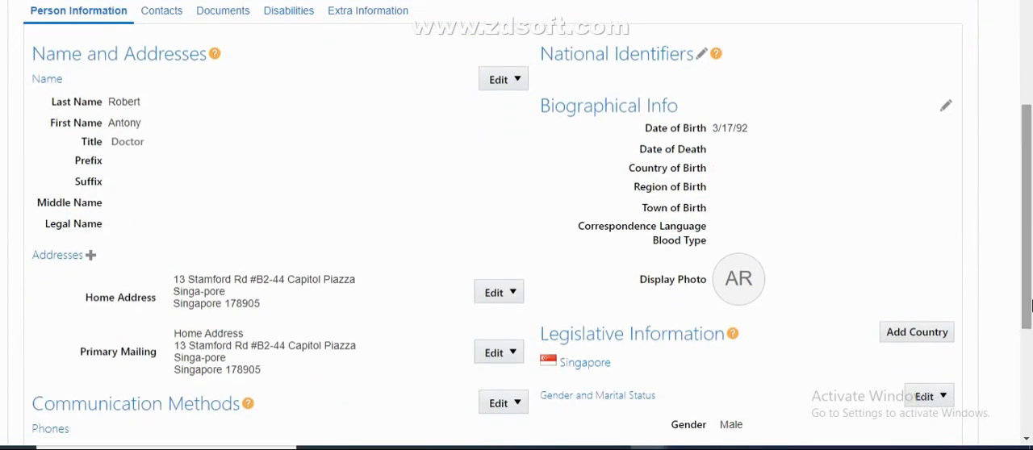
pyautogui.scroll(-3, 829, 386)
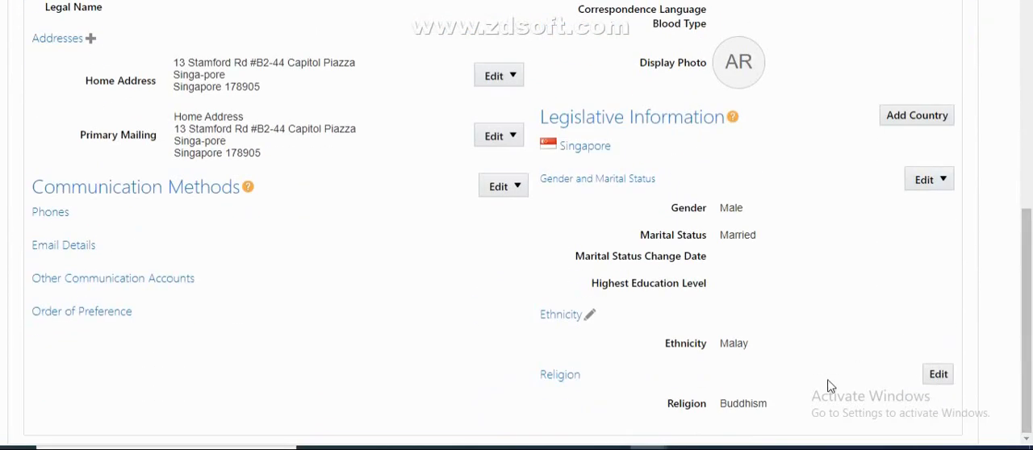
pyautogui.click(590, 316)
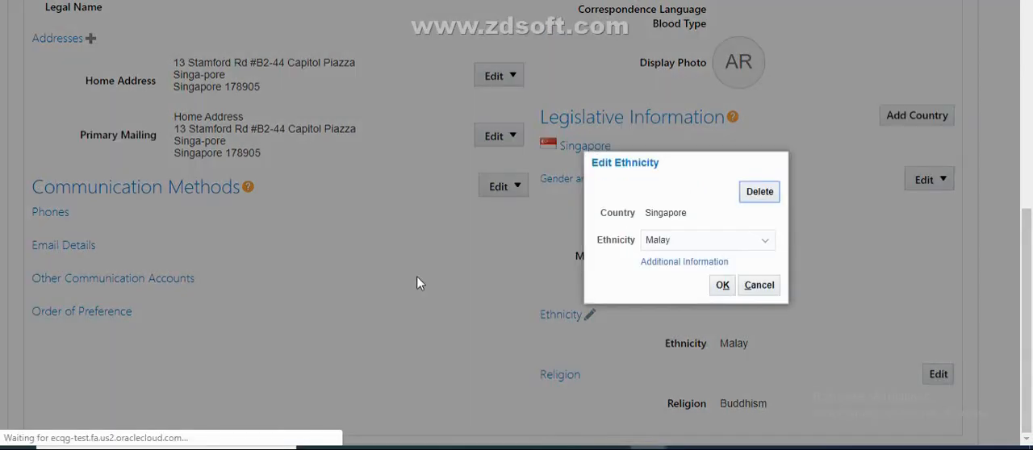
pyautogui.click(703, 243)
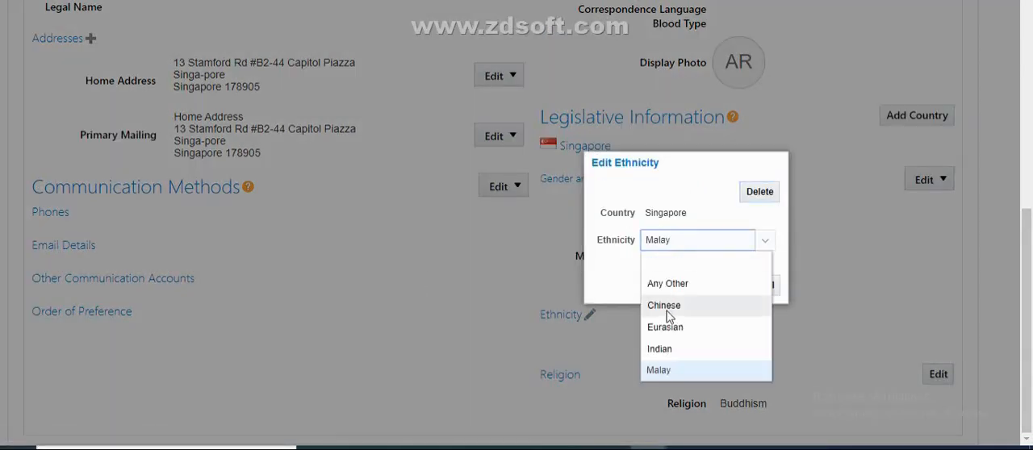
pyautogui.click(680, 349)
pyautogui.click(723, 287)
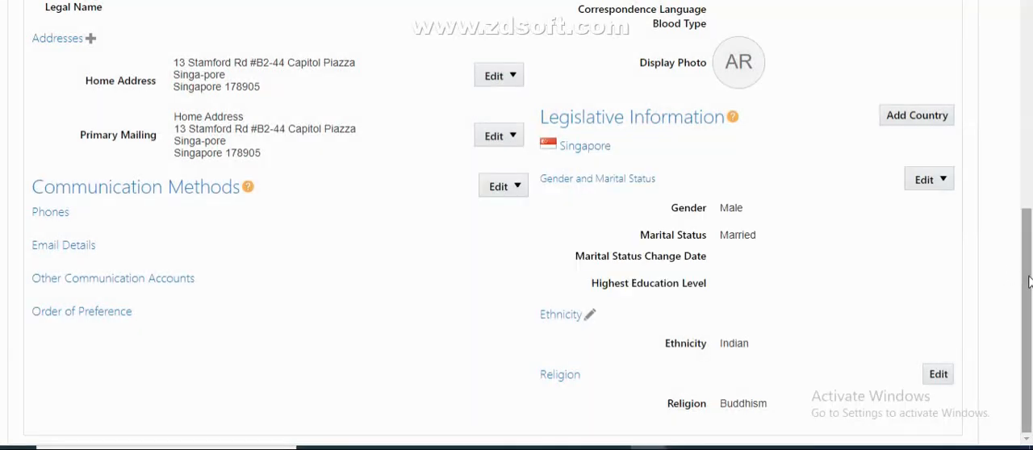
# Correct the employee's Gender and Marital Status record by setting the marital status to Single
pyautogui.scroll(1, 1028, 268)
pyautogui.moveTo(1028, 269); pyautogui.dragTo(1026, 120)
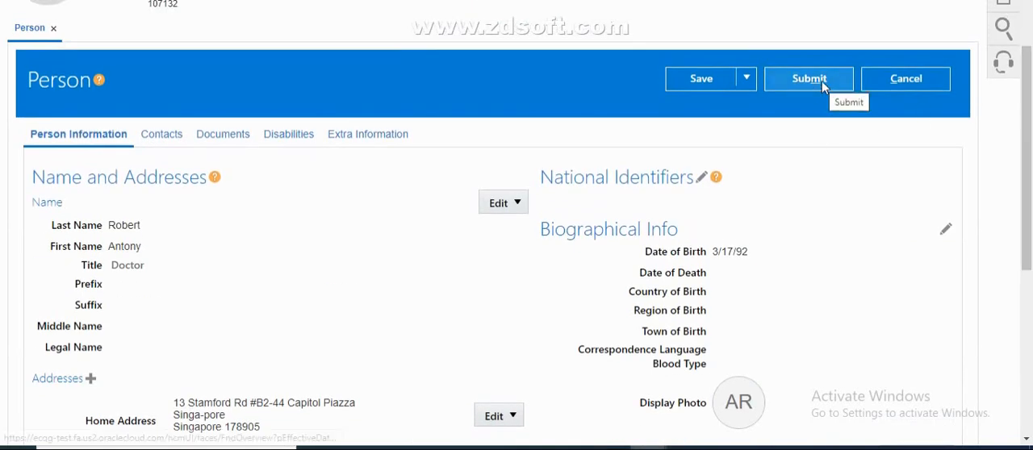
pyautogui.scroll(-4, 887, 242)
pyautogui.click(926, 181)
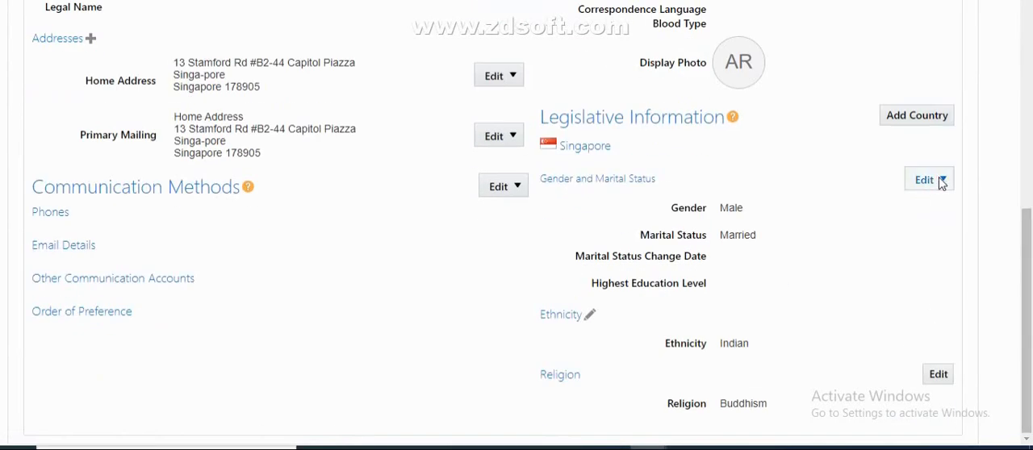
pyautogui.moveTo(933, 226); pyautogui.dragTo(771, 356)
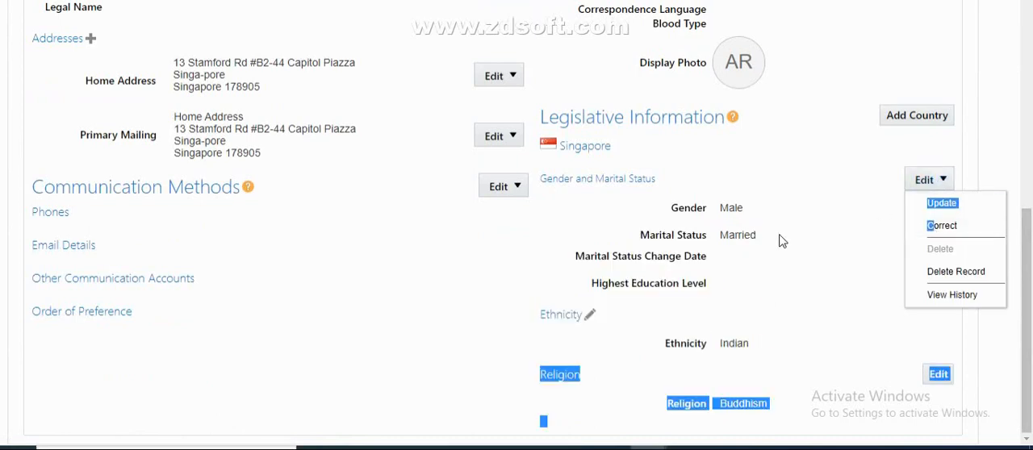
pyautogui.click(965, 228)
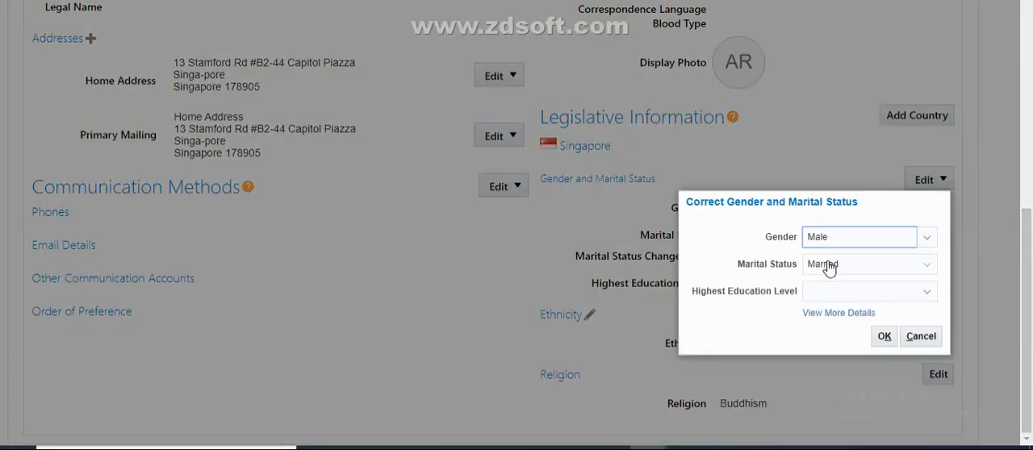
pyautogui.click(827, 266)
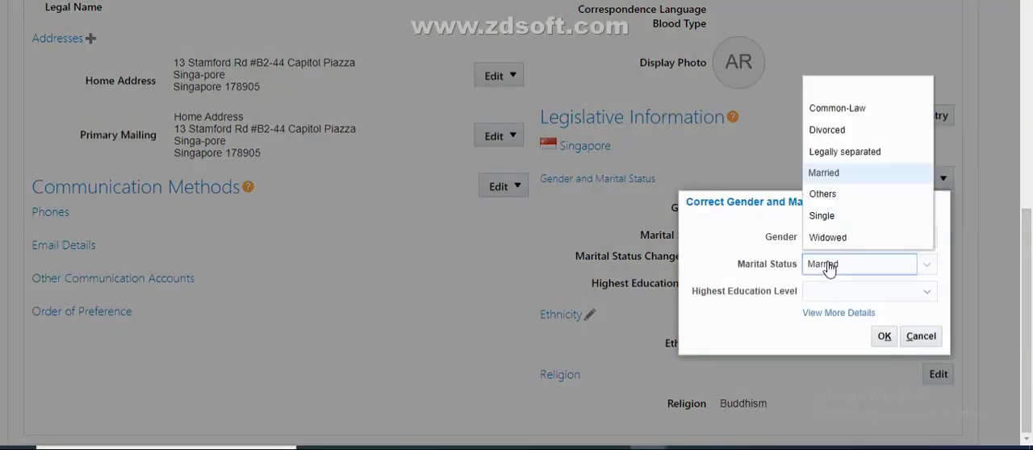
pyautogui.click(827, 215)
pyautogui.click(882, 339)
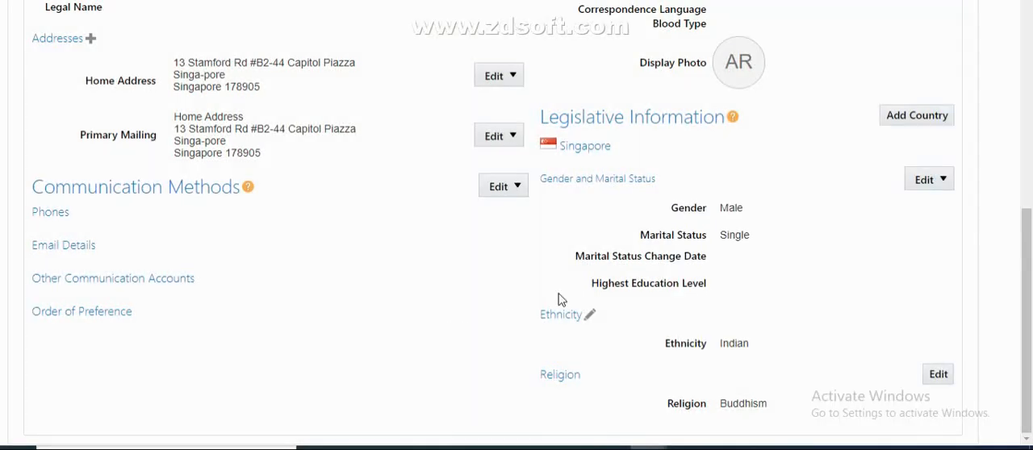
# Submit the employee's ethnicity and marital status changes and confirm the submission
pyautogui.scroll(5, 847, 114)
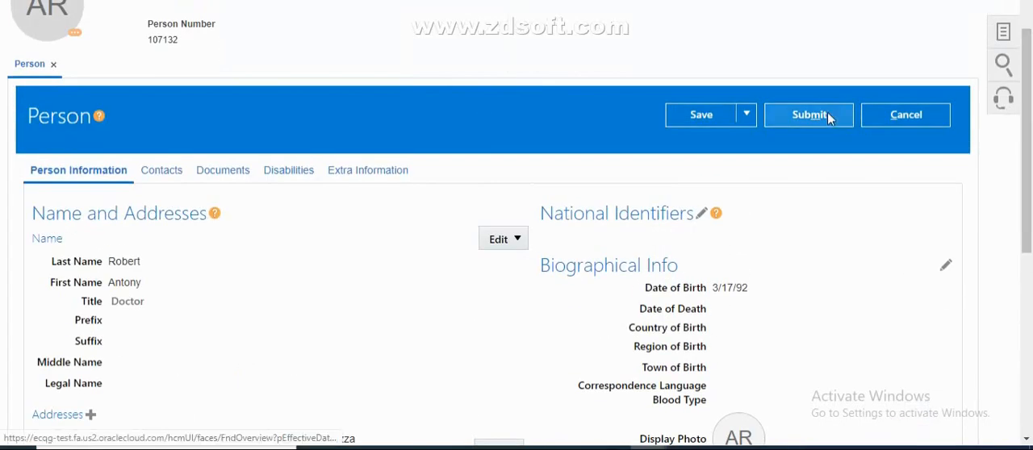
pyautogui.click(827, 113)
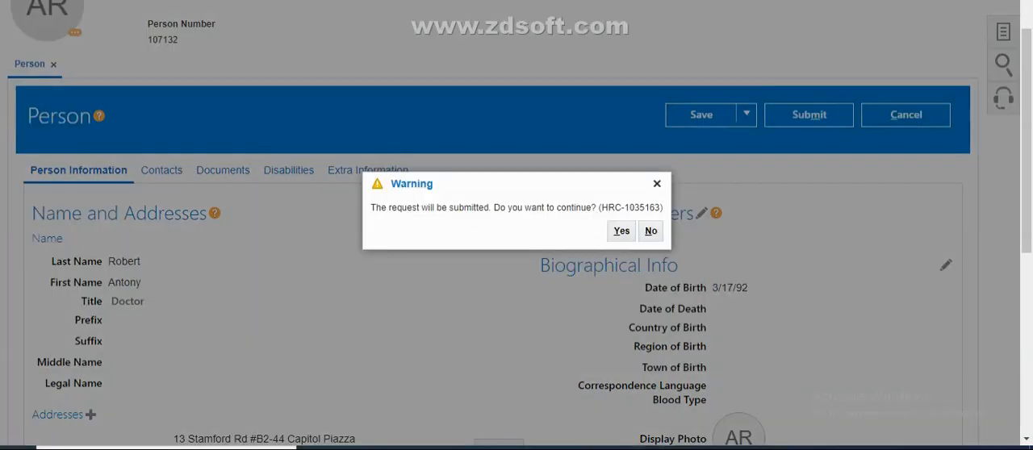
pyautogui.click(619, 231)
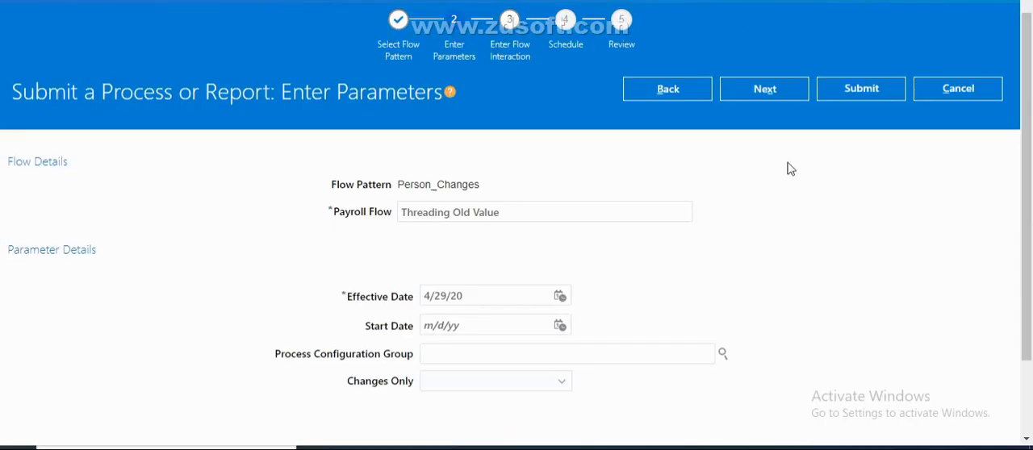
# Set Changes Only to Changed, marked attributes, previous data under threading group, submit the Threading Old Value flow and open its checklist
pyautogui.moveTo(1032, 155); pyautogui.dragTo(1031, 207)
pyautogui.click(536, 313)
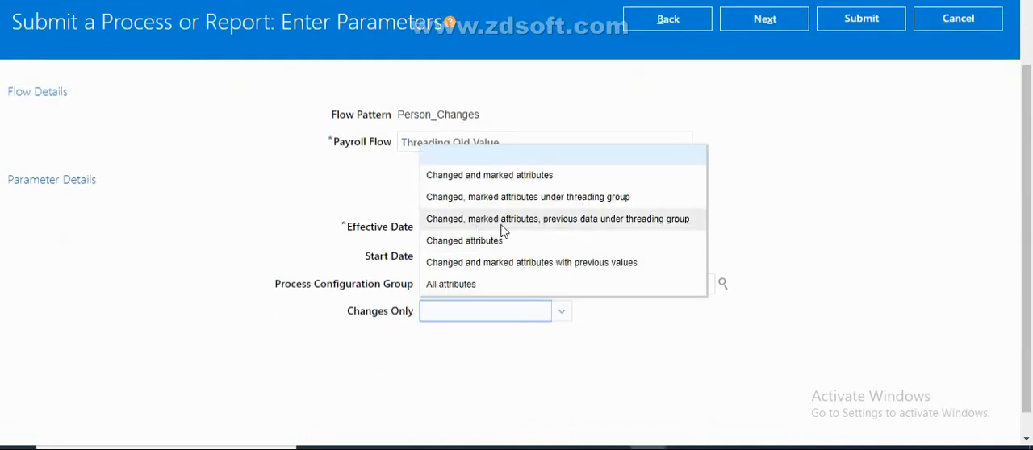
pyautogui.click(660, 228)
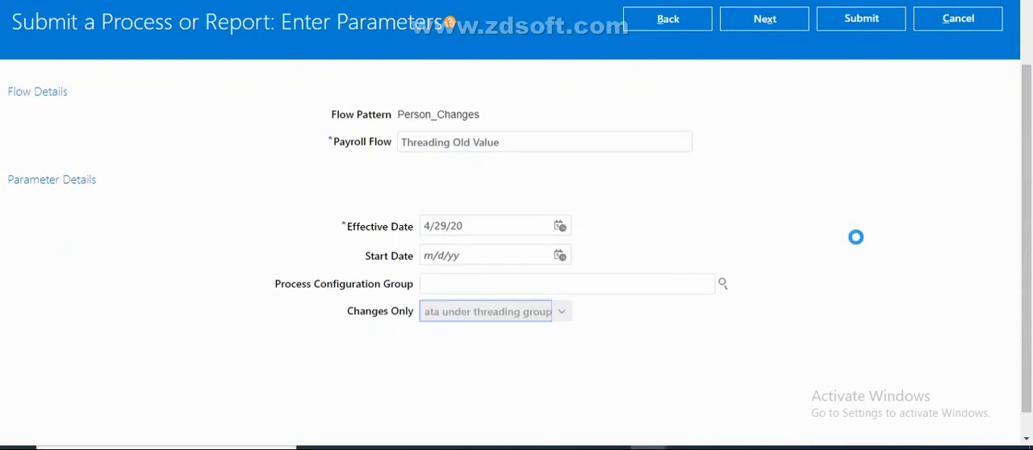
pyautogui.click(872, 26)
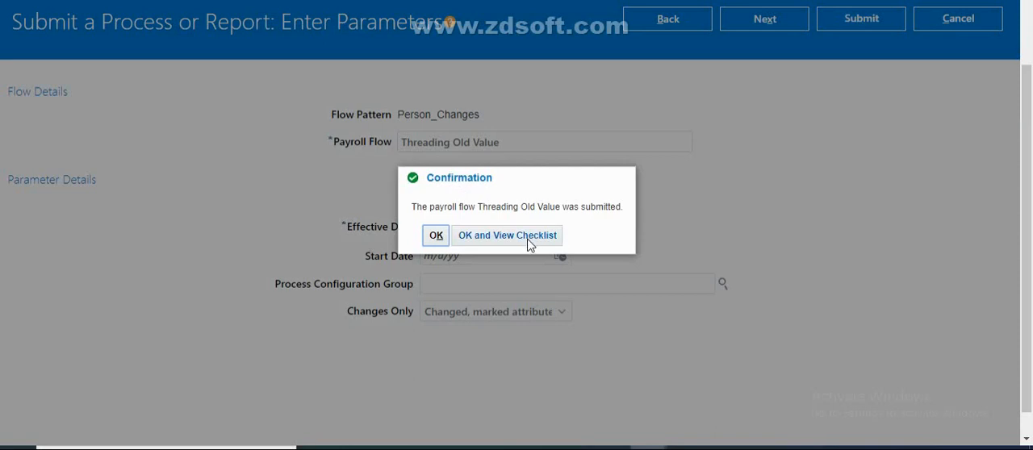
pyautogui.click(529, 238)
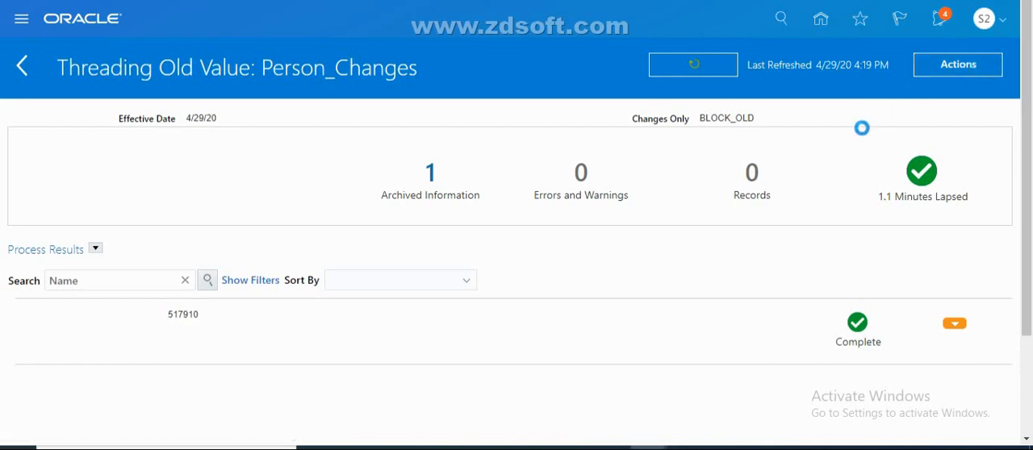
# Download Person Details.xml from the Threading Old Value flow's Person_Changes results and open the downloaded Person Details (7).xml
pyautogui.click(930, 76)
pyautogui.click(938, 89)
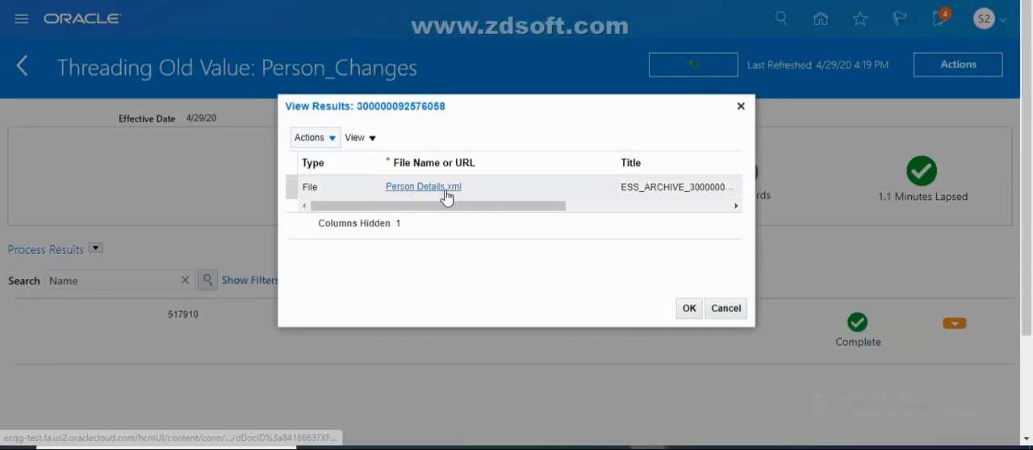
pyautogui.click(446, 190)
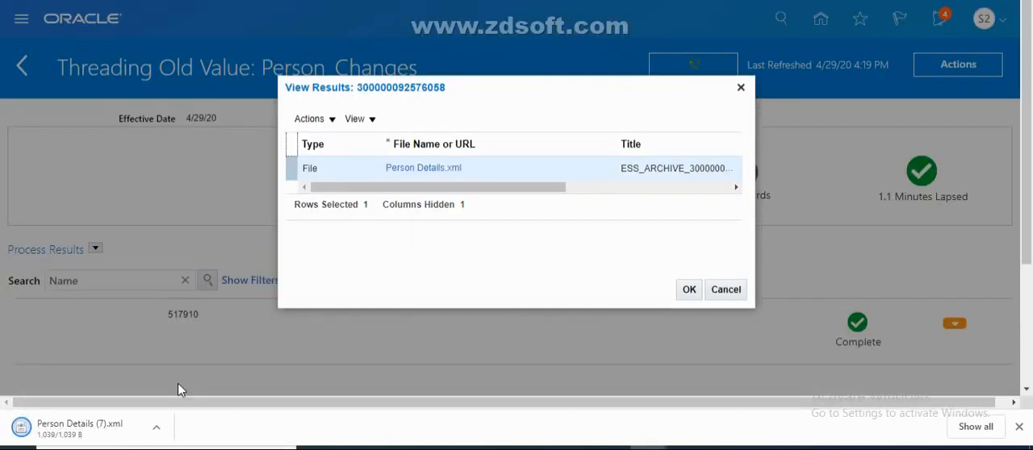
pyautogui.click(157, 428)
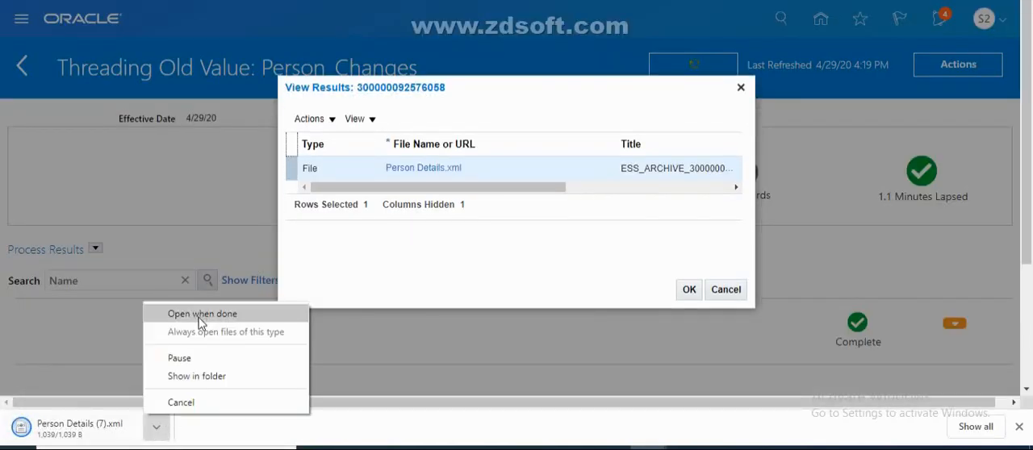
pyautogui.click(202, 317)
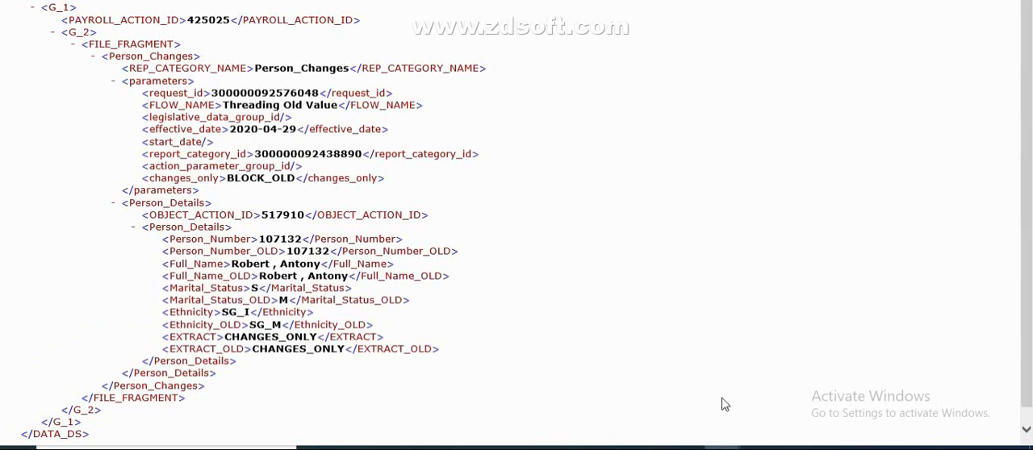
# Check the Threading Old Value output against the Changes Only Parameters slide and the flow's results, and return to the XML
pyautogui.click(685, 449)
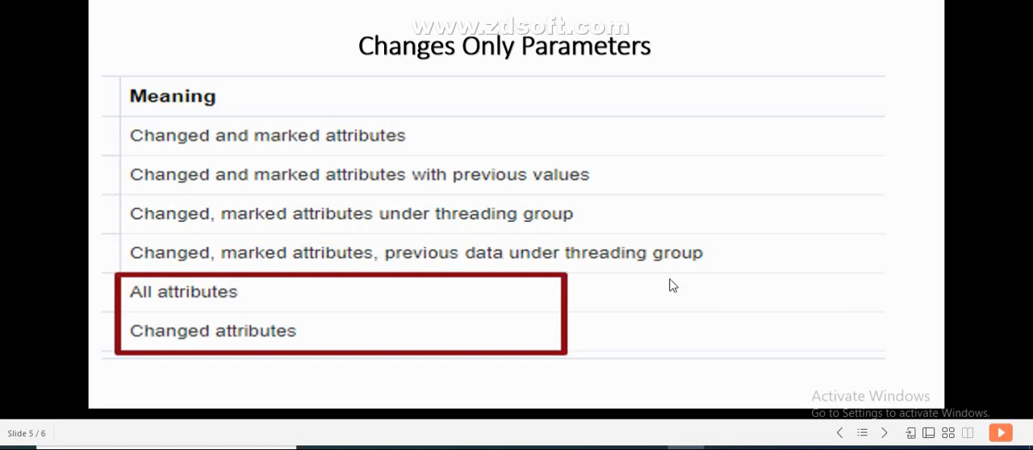
pyautogui.moveTo(650, 446)
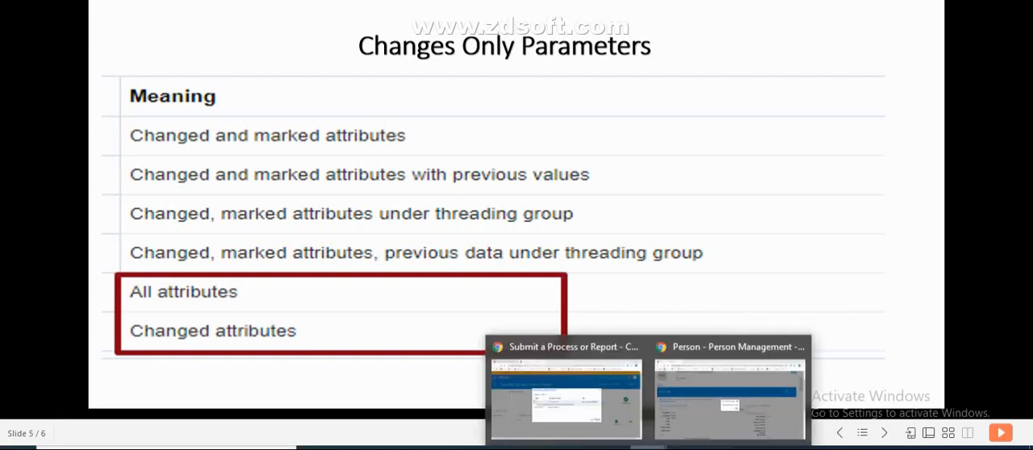
pyautogui.click(548, 397)
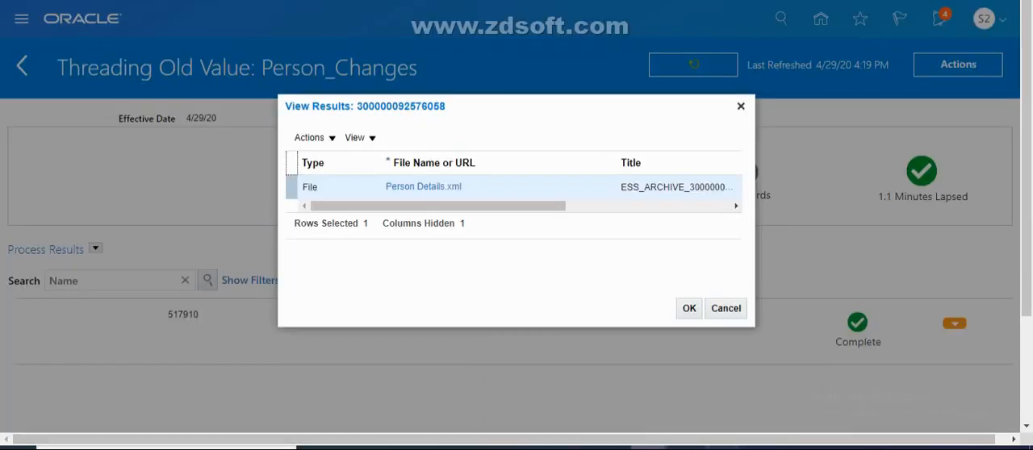
pyautogui.moveTo(650, 446)
pyautogui.click(948, 410)
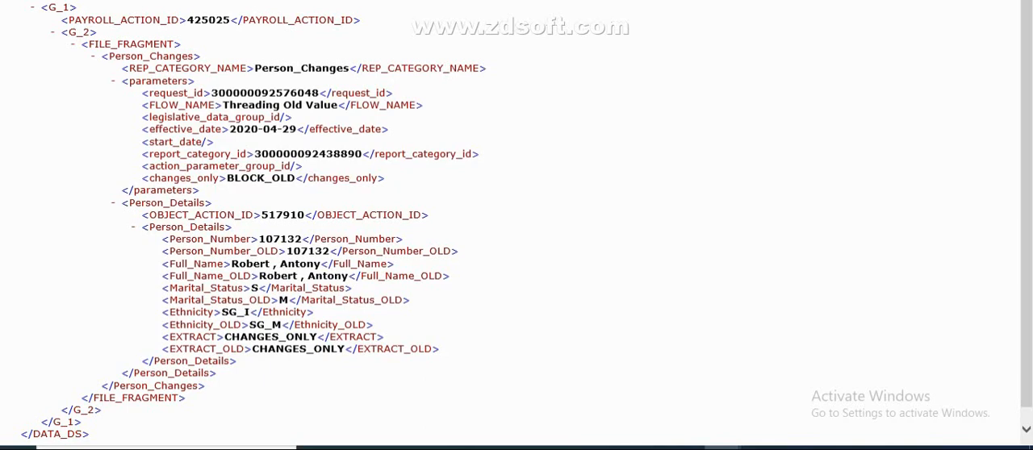
# Compare the XML outputs of Marked_V1, Final Mark_Test, Changed_Mark_Old and Threading Old Value with the Changes Only Parameters slide
pyautogui.scroll(2, 473, 108)
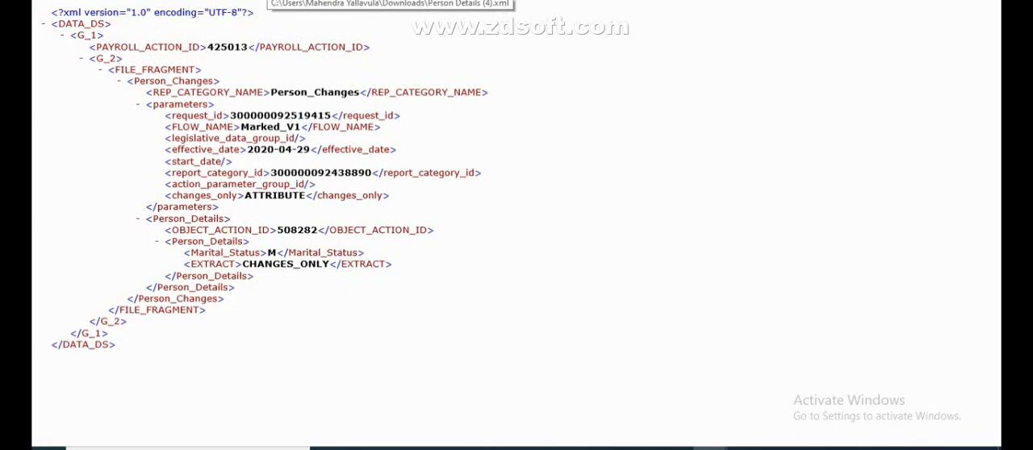
pyautogui.click(268, 1)
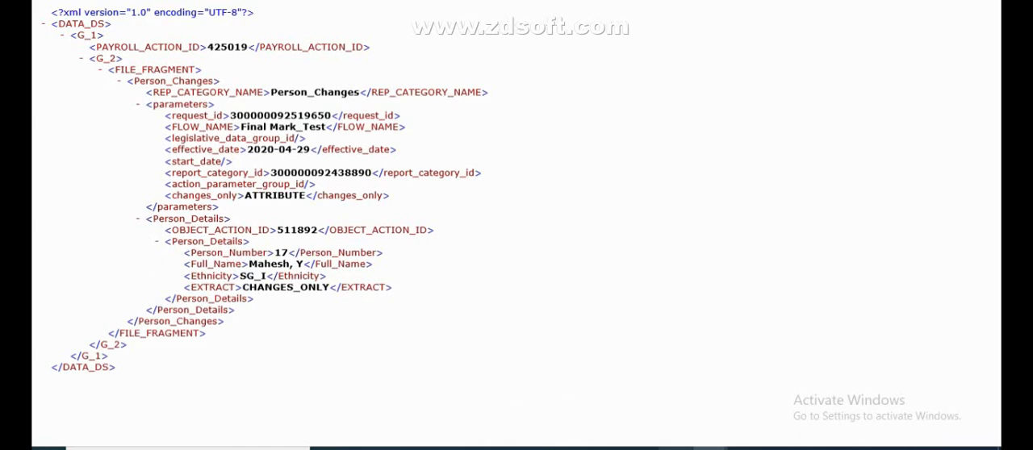
pyautogui.click(676, 449)
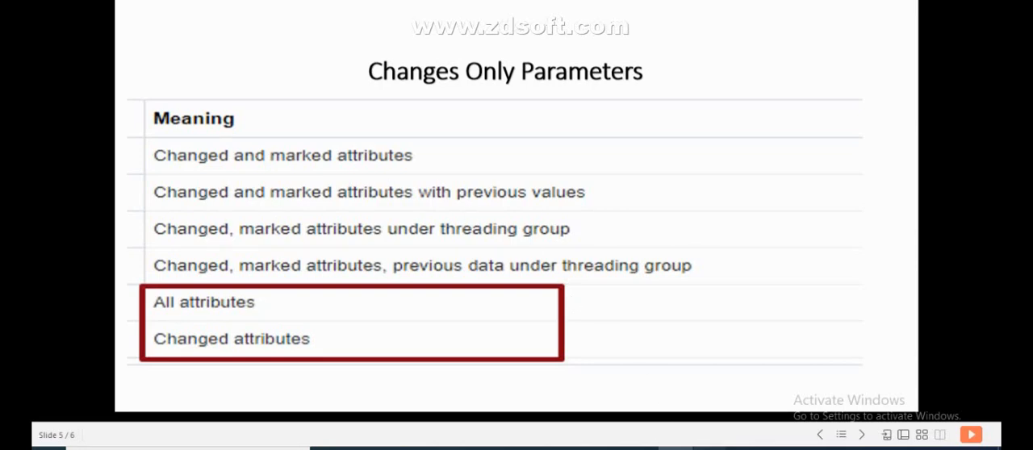
pyautogui.moveTo(707, 449)
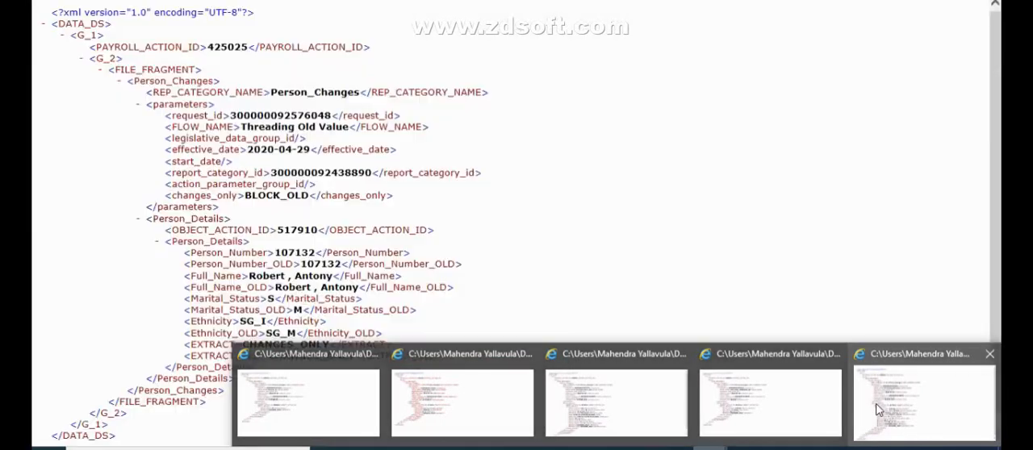
pyautogui.click(878, 410)
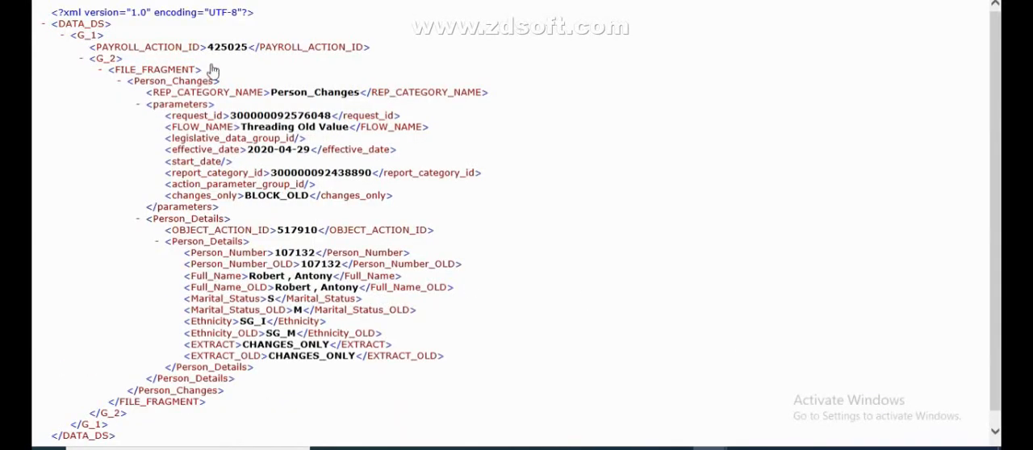
pyautogui.click(362, 1)
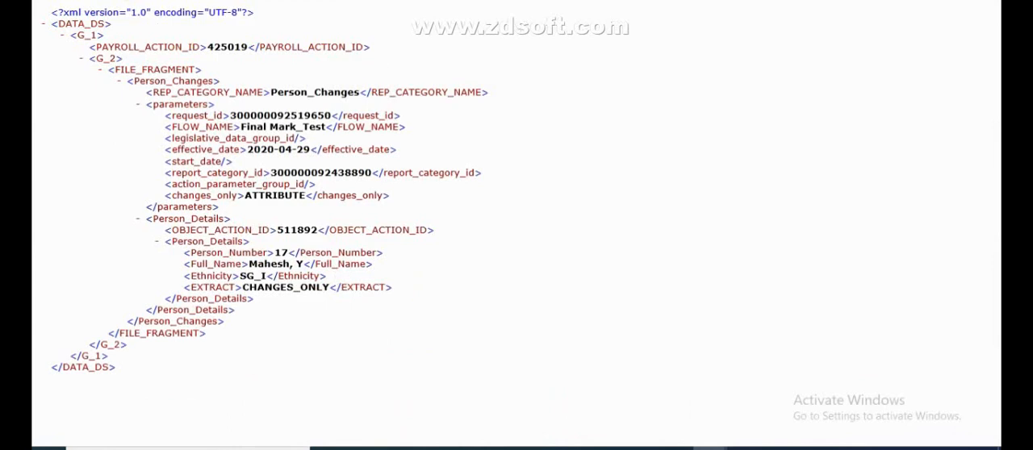
pyautogui.click(452, 2)
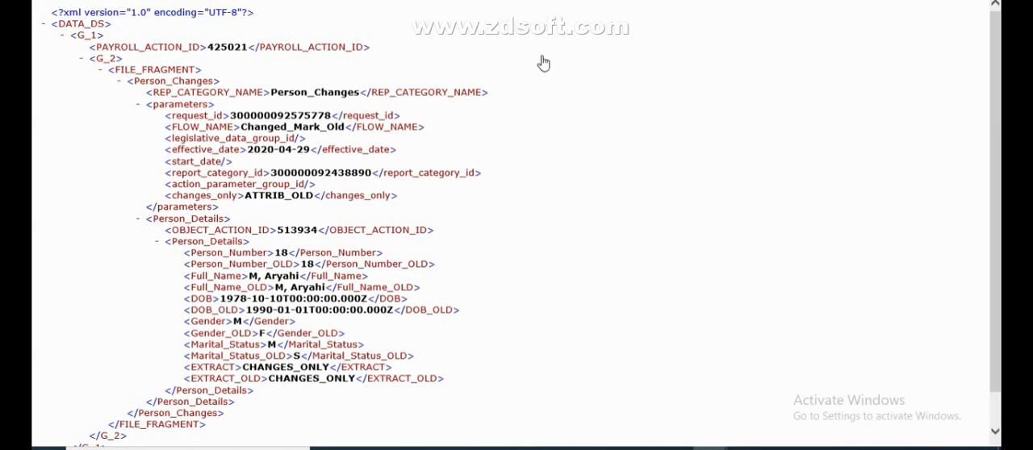
pyautogui.click(494, 2)
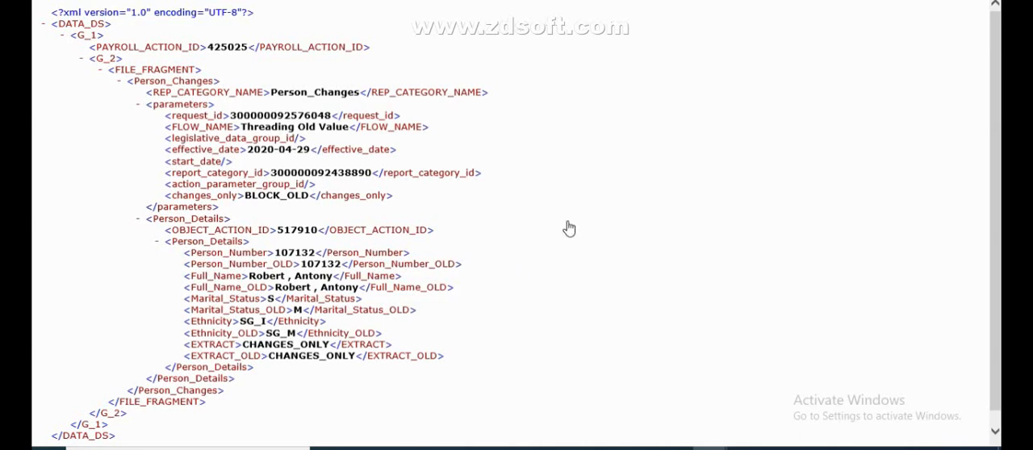
pyautogui.click(675, 449)
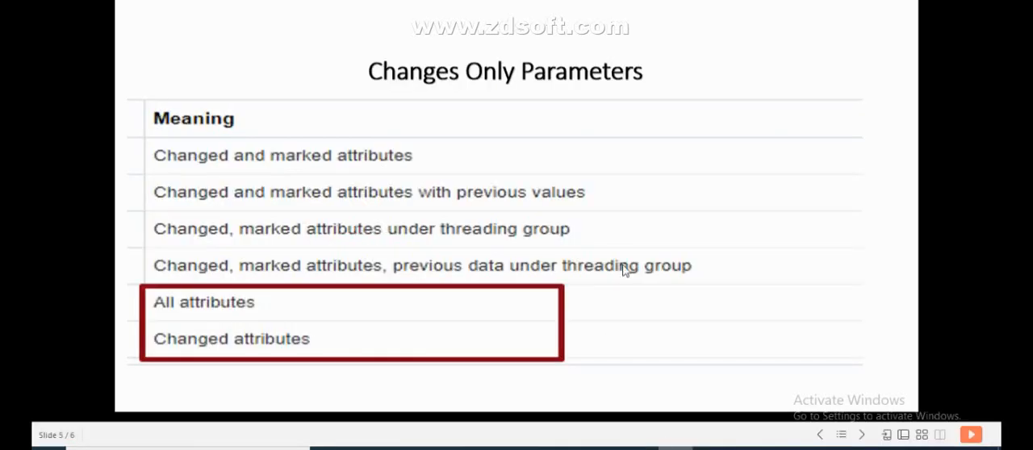